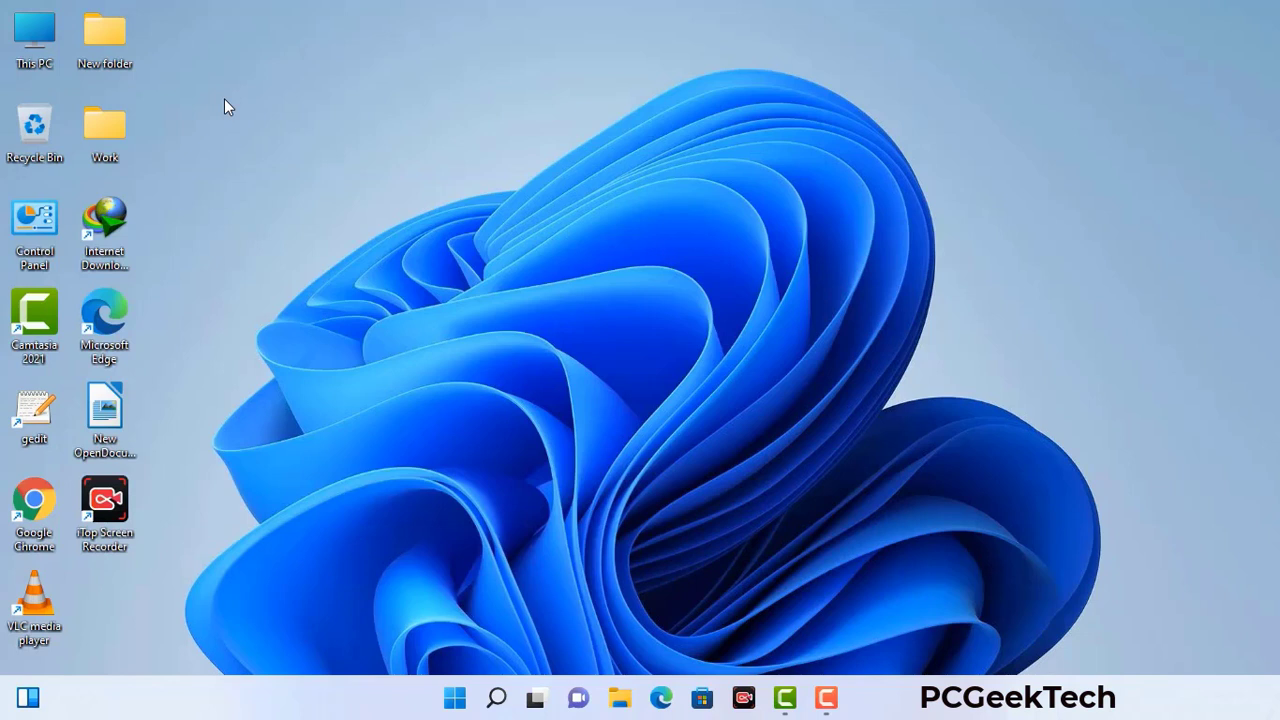
# Step: Launch System Configuration by running msconfig from the Run dialog
pyautogui.press('super+r')
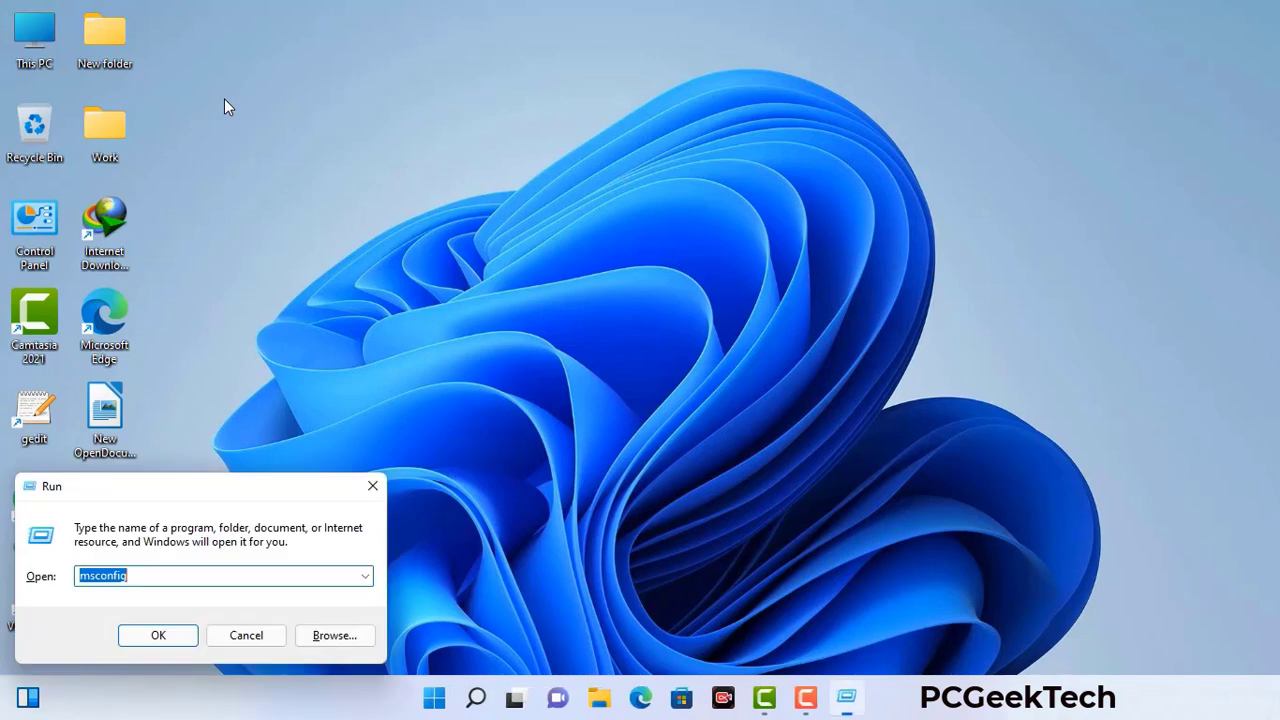
pyautogui.moveTo(215, 487); pyautogui.dragTo(561, 158)
pyautogui.click(510, 249)
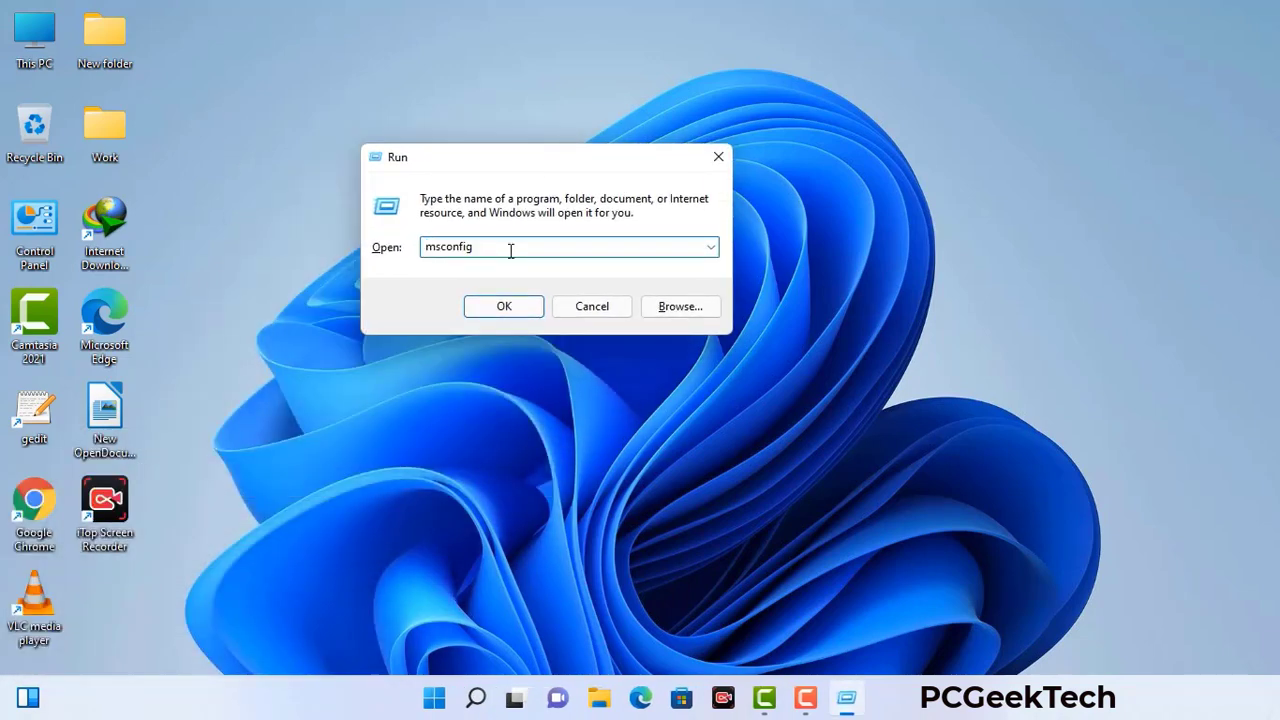
pyautogui.click(494, 307)
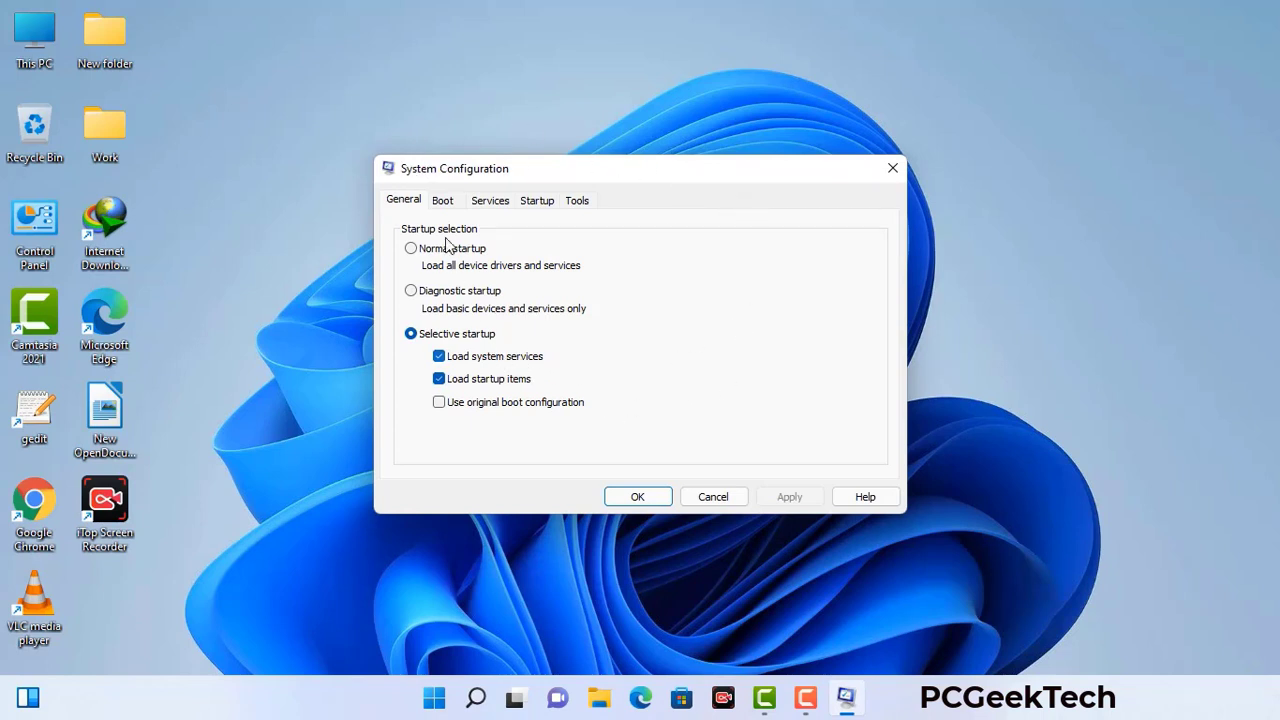
# Step: On the Boot tab, enable Safe boot with the Network option and apply it
pyautogui.click(443, 202)
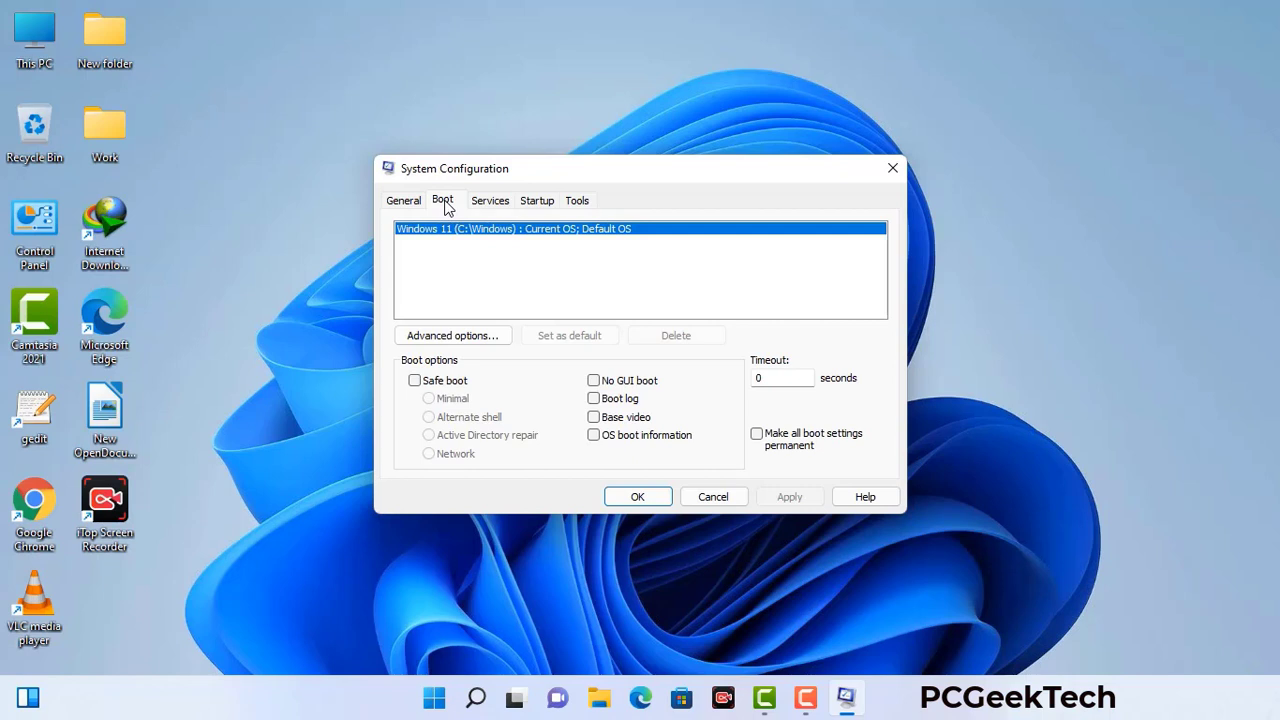
pyautogui.click(414, 381)
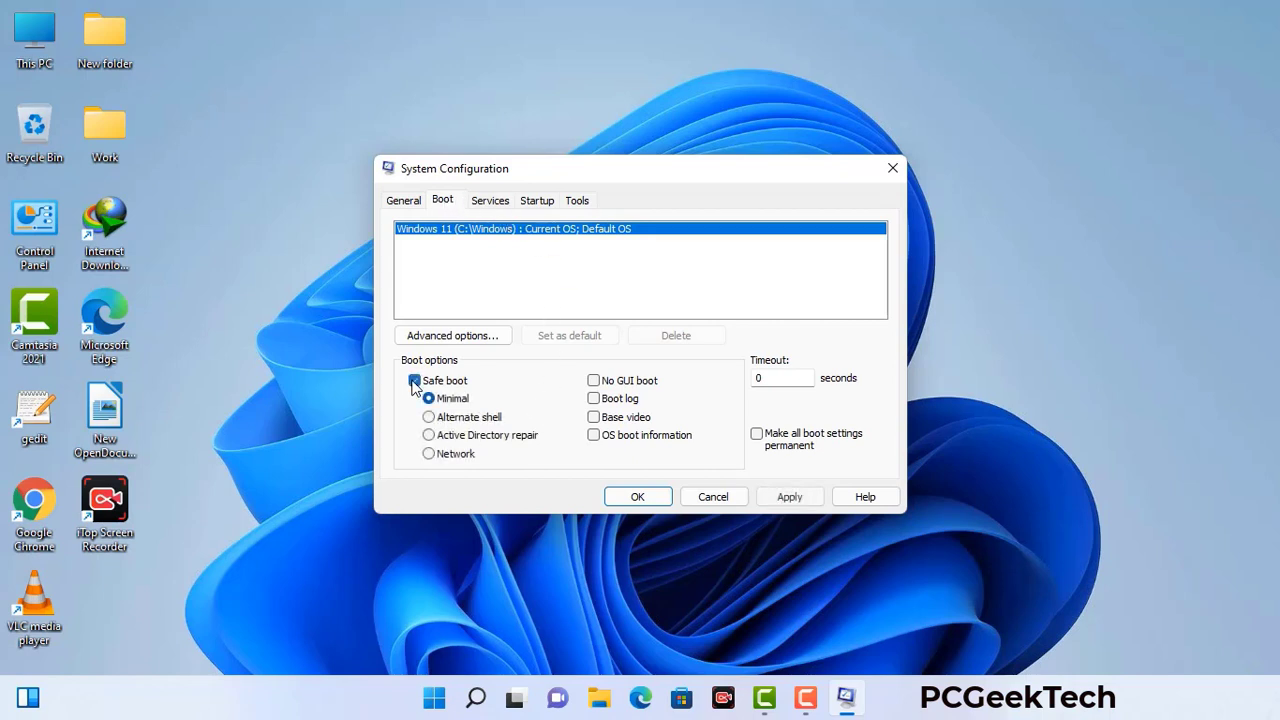
pyautogui.click(456, 456)
pyautogui.click(789, 498)
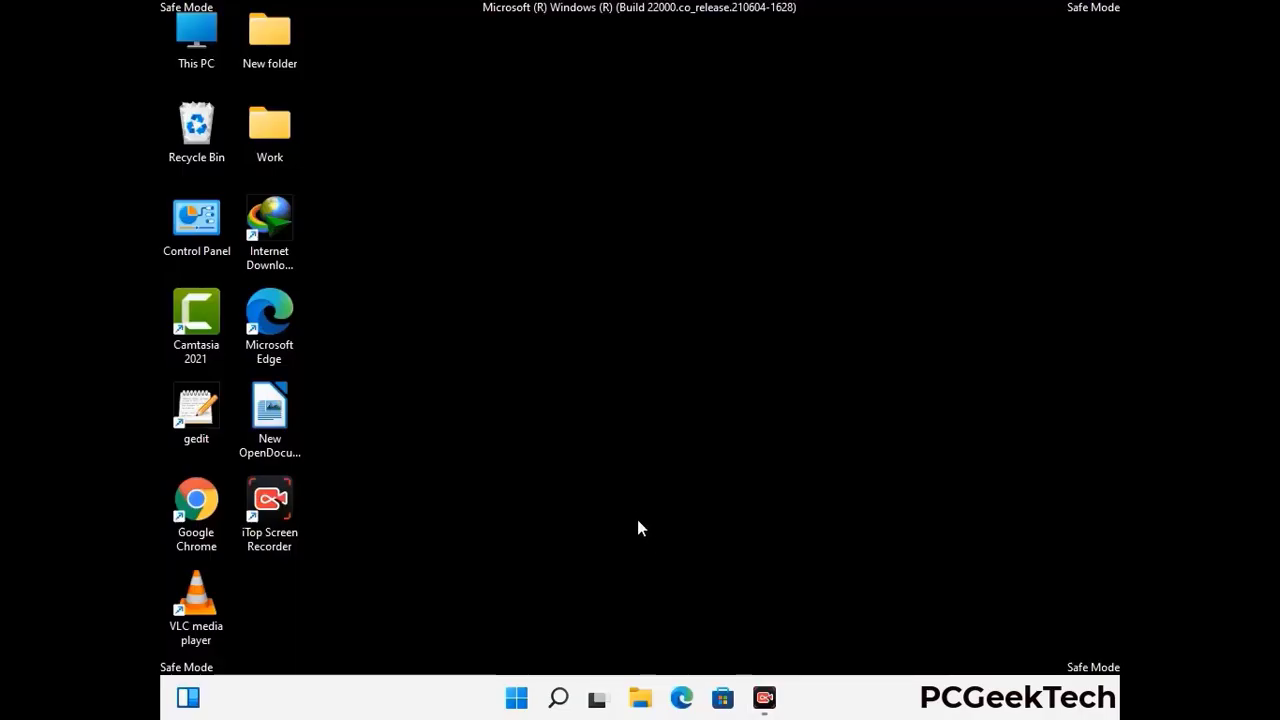
# Step: In Control Panel's File Explorer Options, select 'Show hidden files, folders, and drives' and confirm it
pyautogui.doubleClick(197, 237)
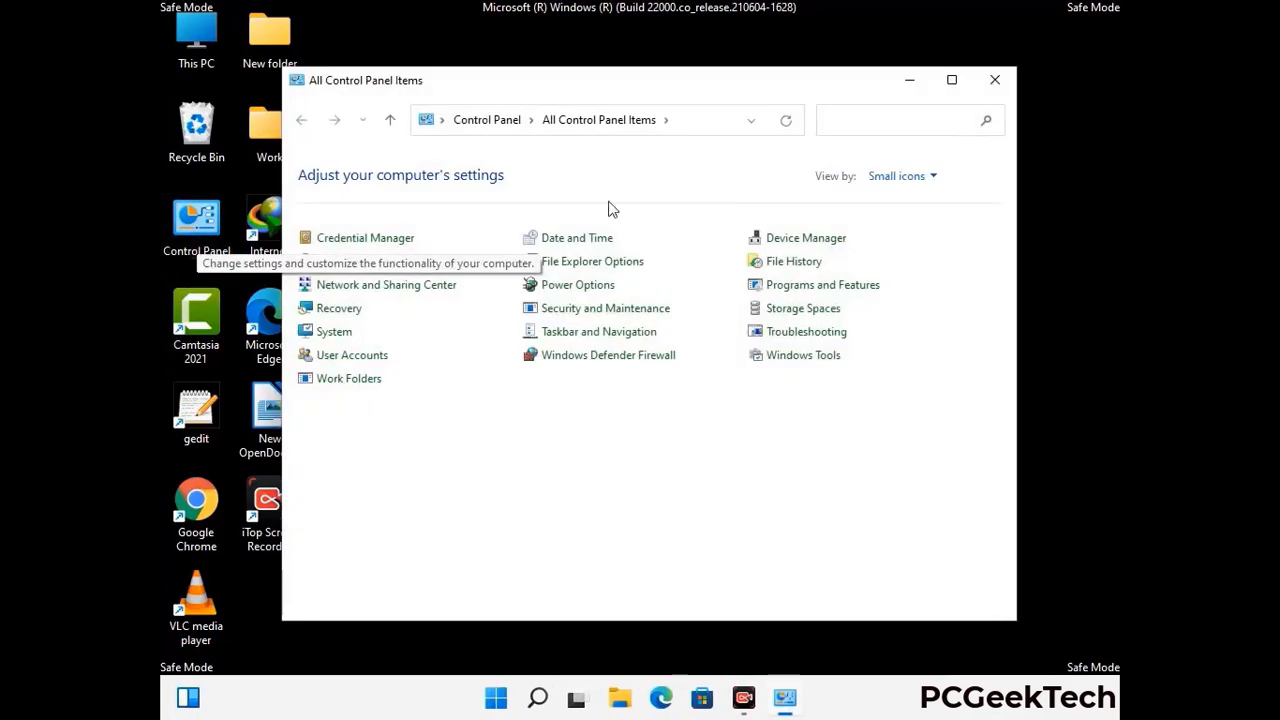
pyautogui.click(615, 266)
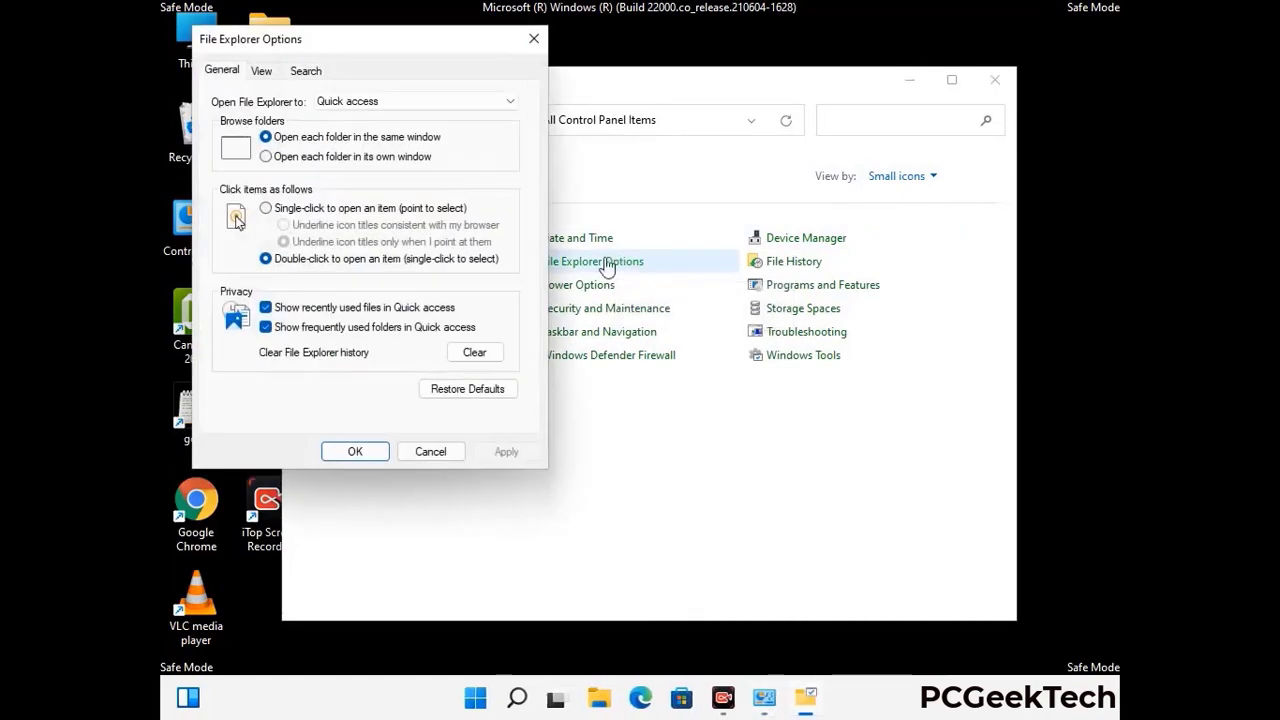
pyautogui.click(267, 71)
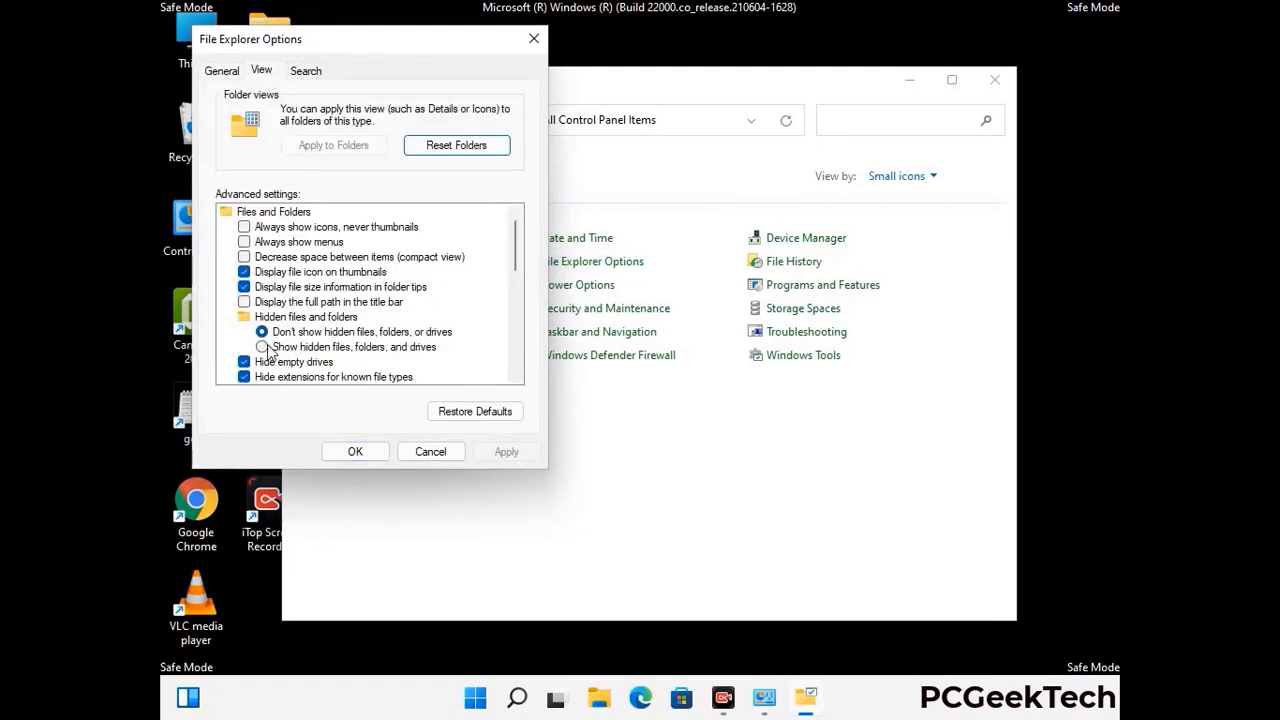
pyautogui.click(264, 348)
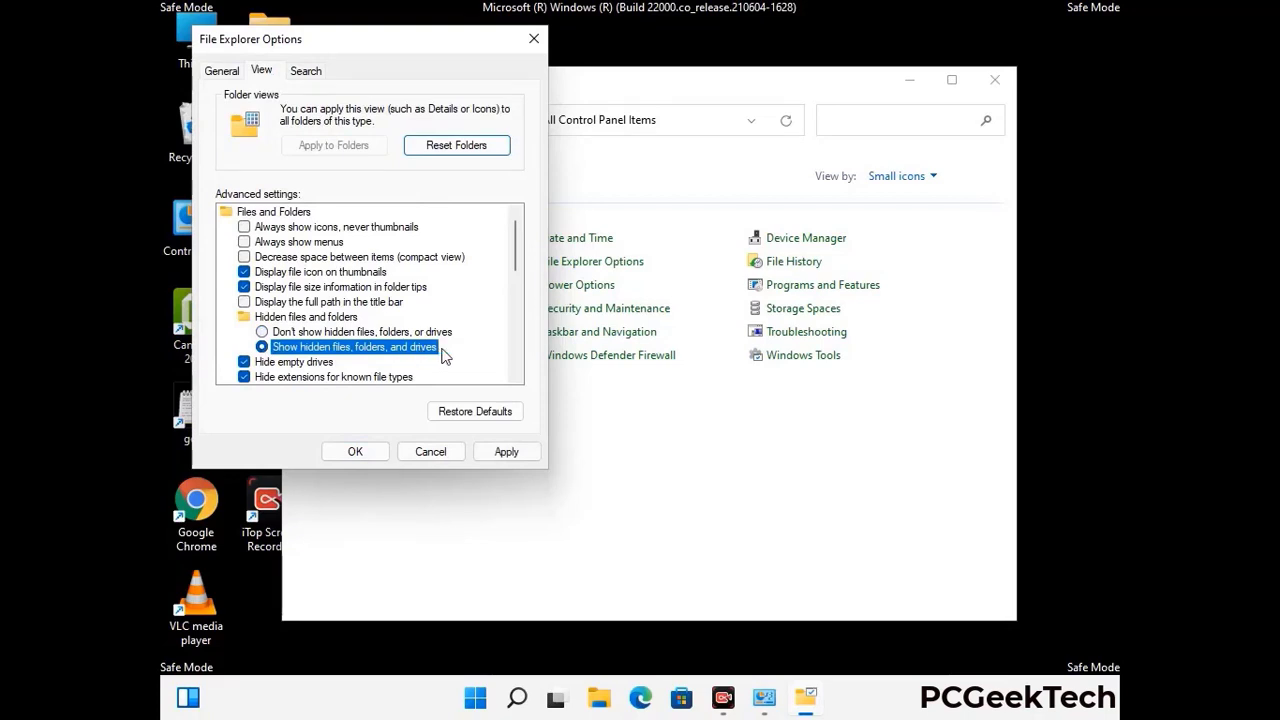
pyautogui.click(505, 451)
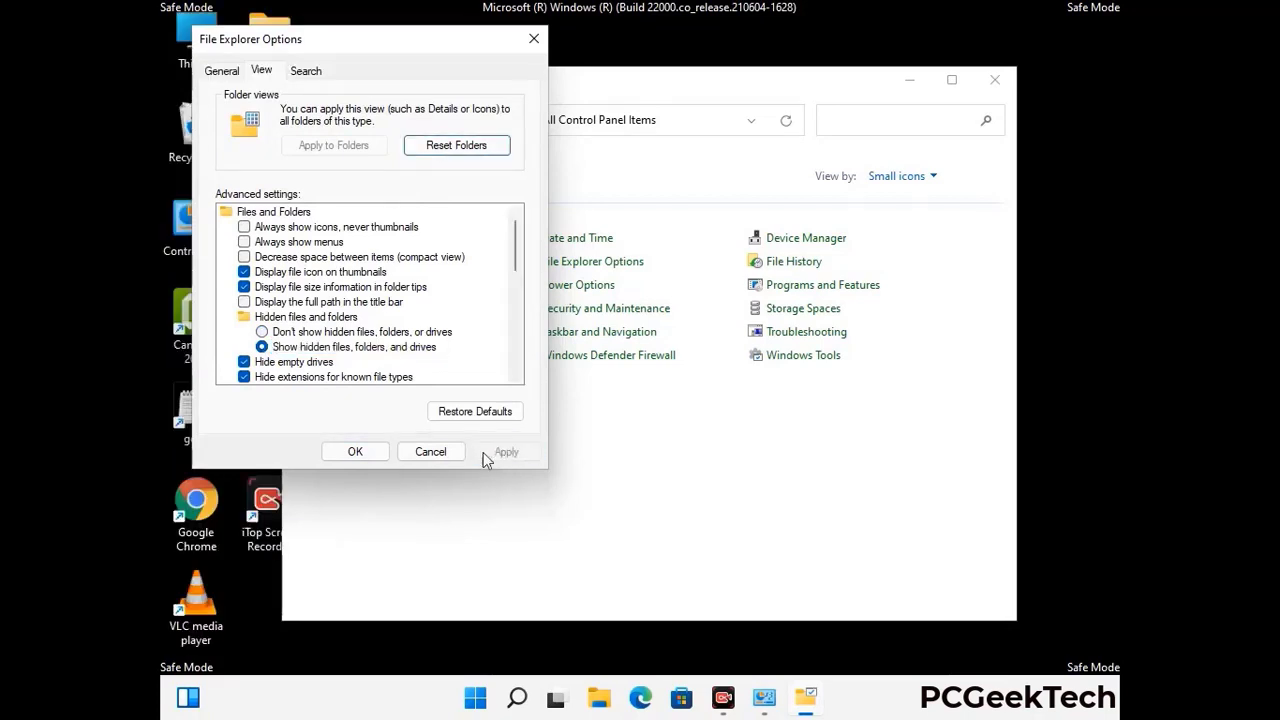
pyautogui.click(336, 454)
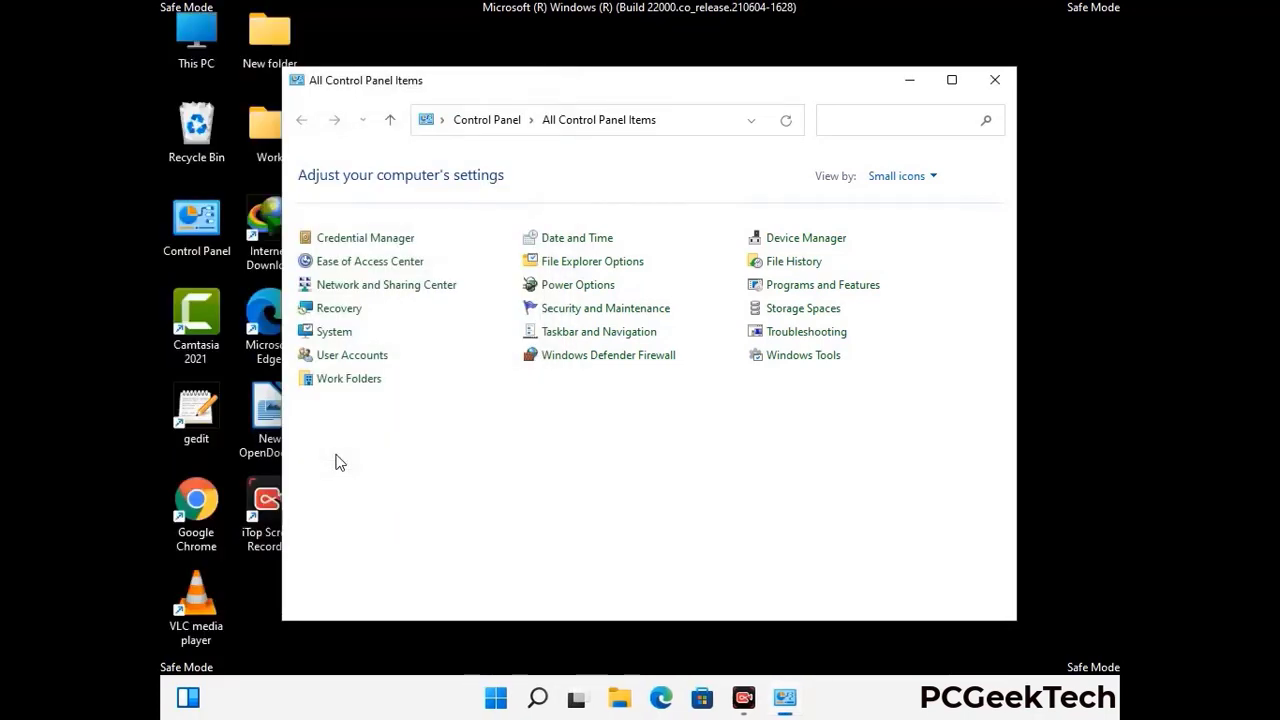
# Step: Close Control Panel and open the C:\Windows folder from This PC
pyautogui.click(995, 80)
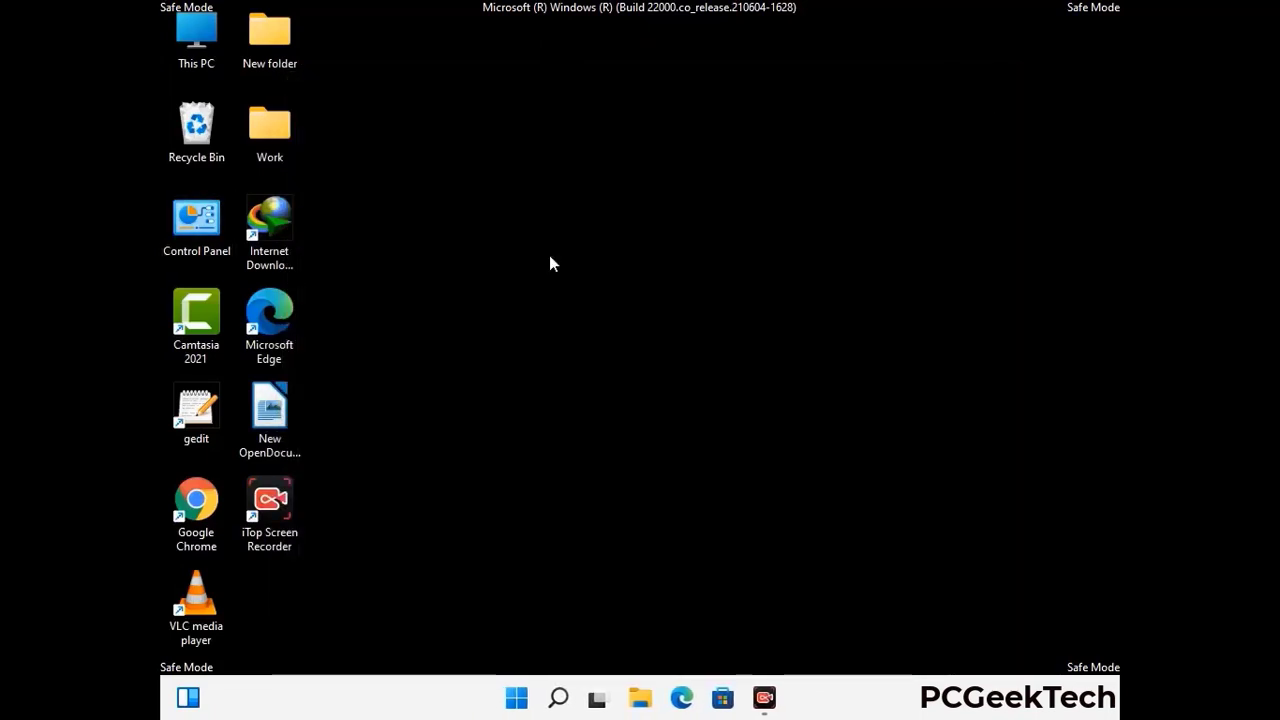
pyautogui.doubleClick(190, 62)
pyautogui.doubleClick(562, 438)
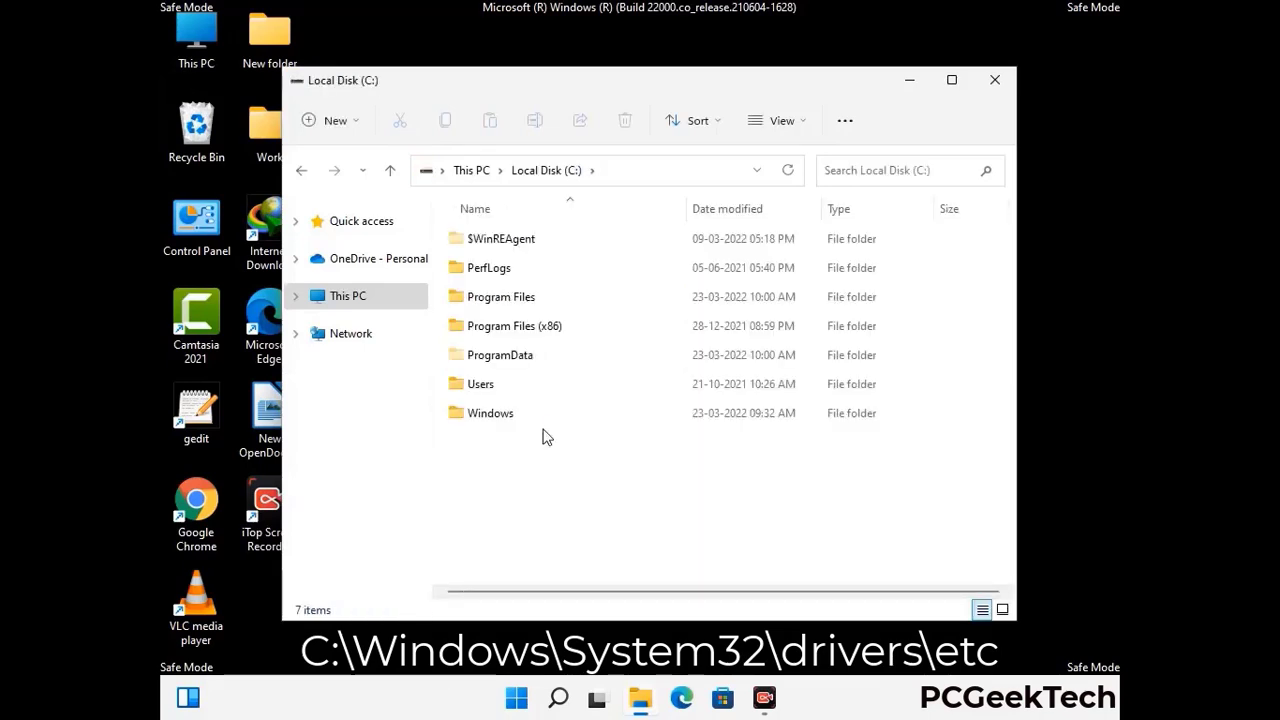
pyautogui.doubleClick(480, 421)
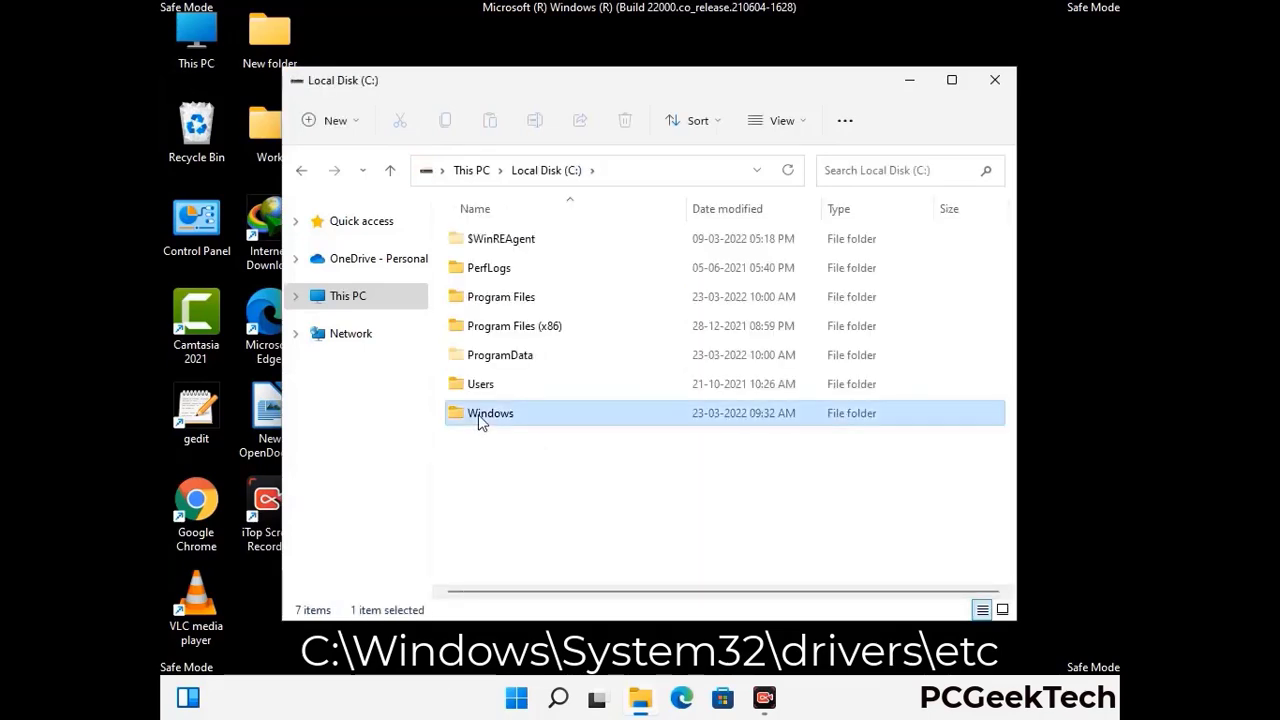
# Step: Go into System32\drivers\etc and open the hosts file
pyautogui.scroll(-5, 640, 425)
pyautogui.scroll(-12, 632, 432)
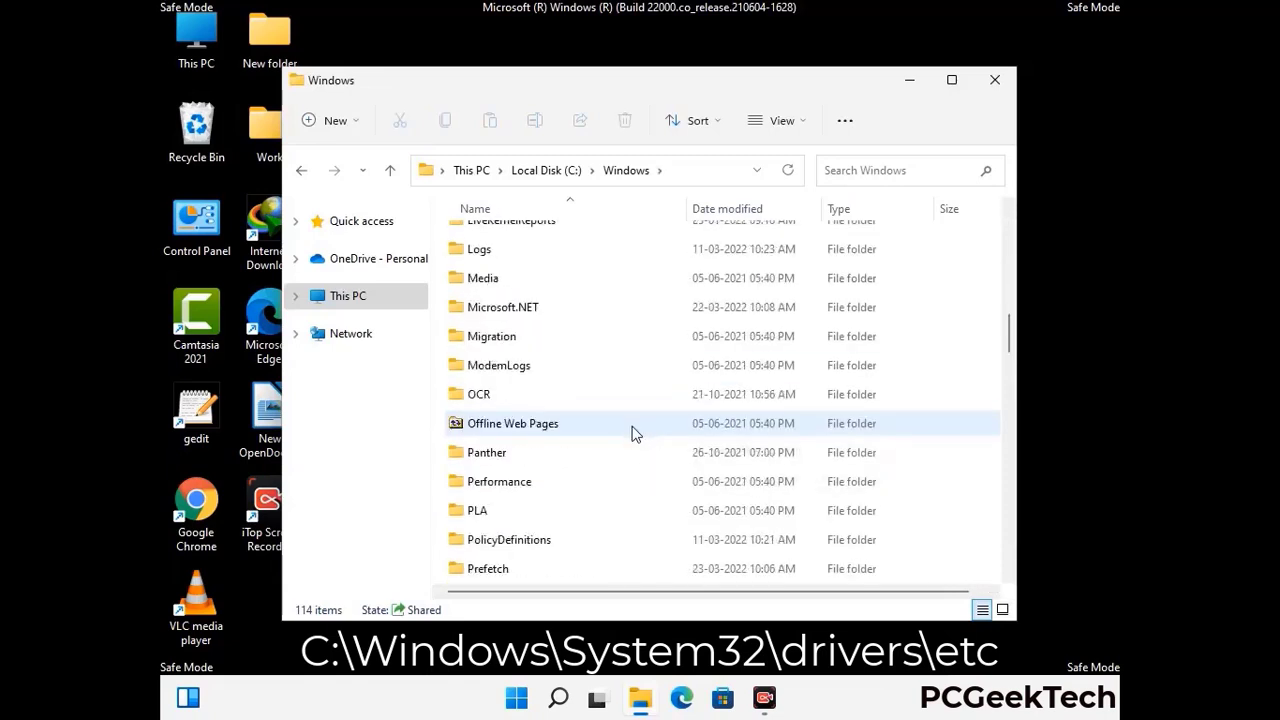
pyautogui.scroll(-2, 560, 450)
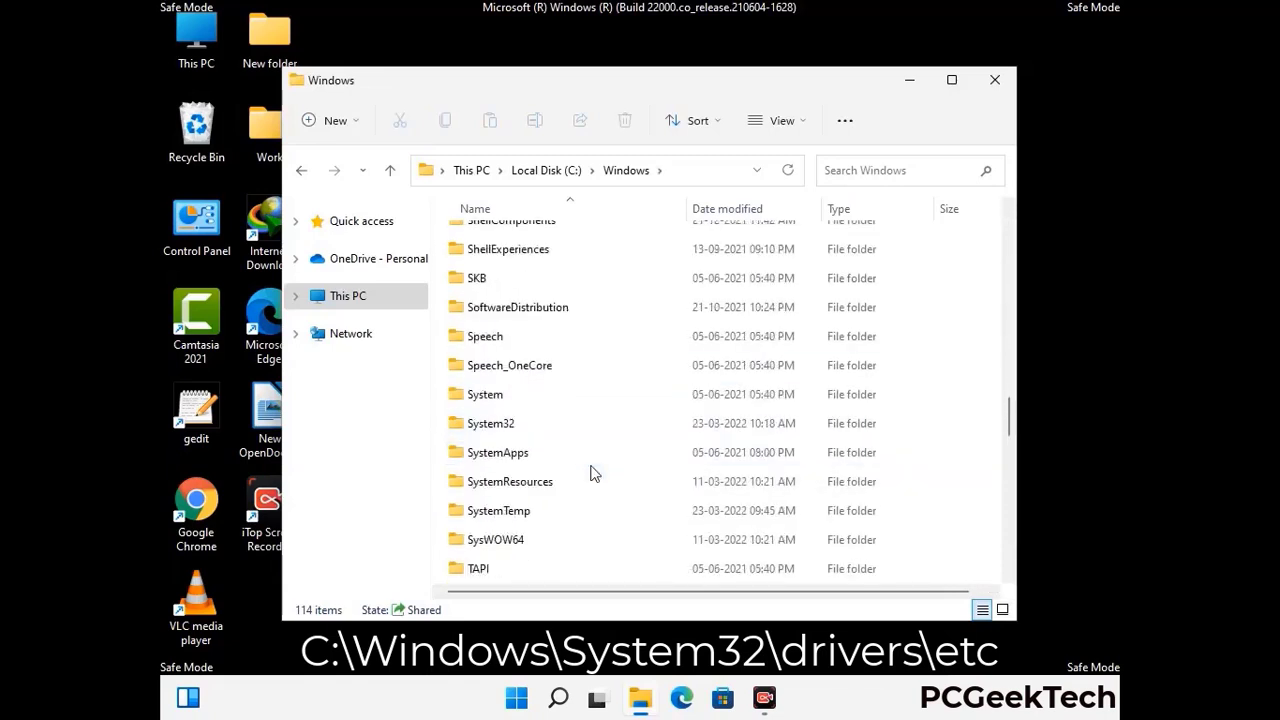
pyautogui.doubleClick(490, 423)
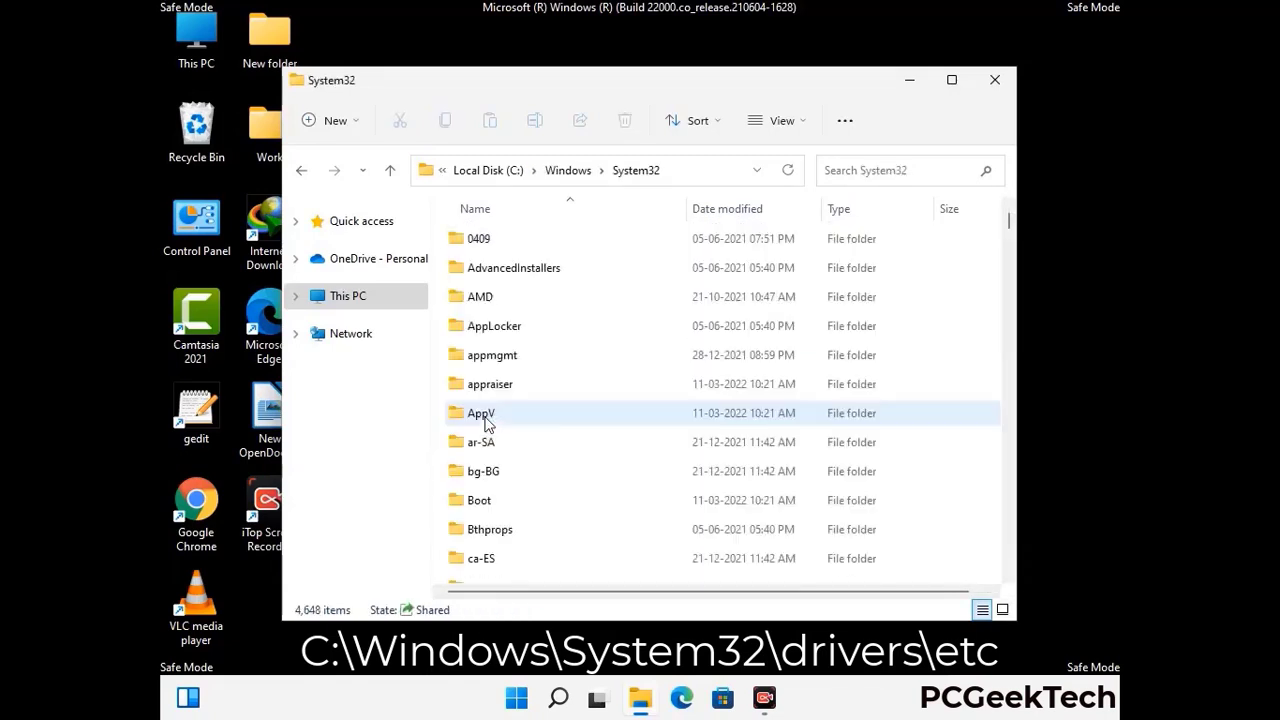
pyautogui.scroll(-5, 551, 430)
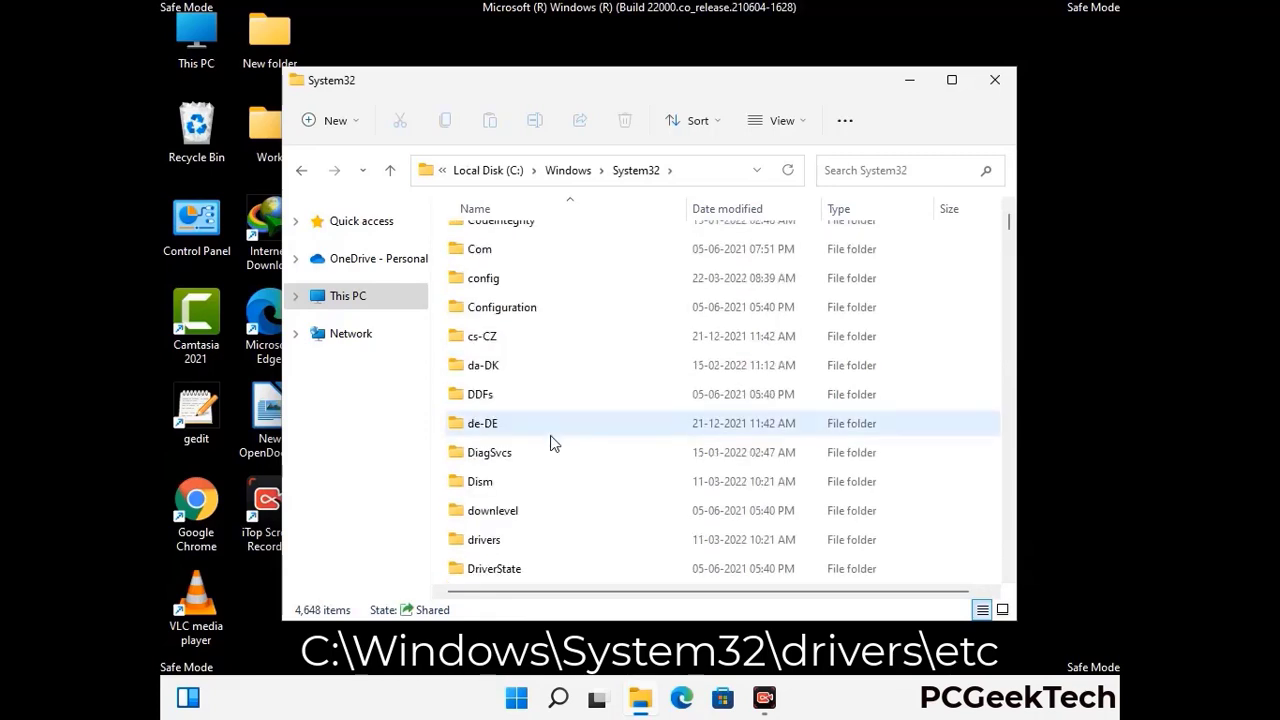
pyautogui.doubleClick(490, 542)
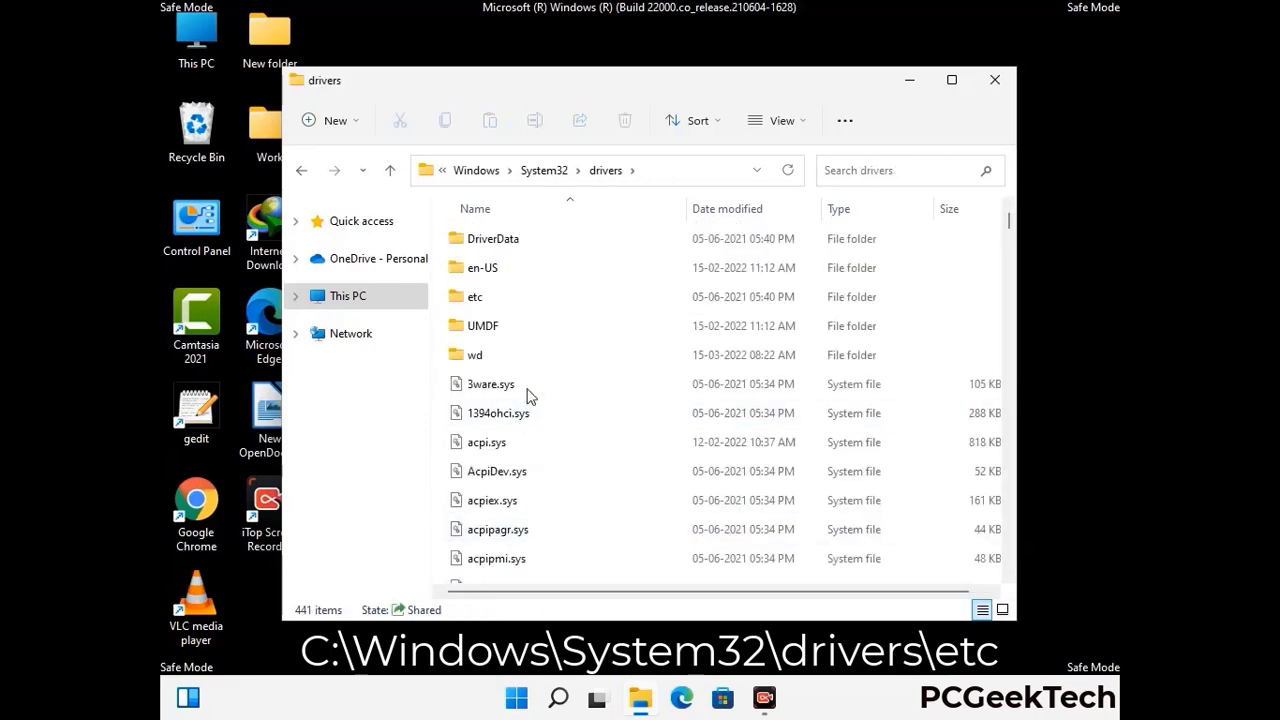
pyautogui.doubleClick(474, 298)
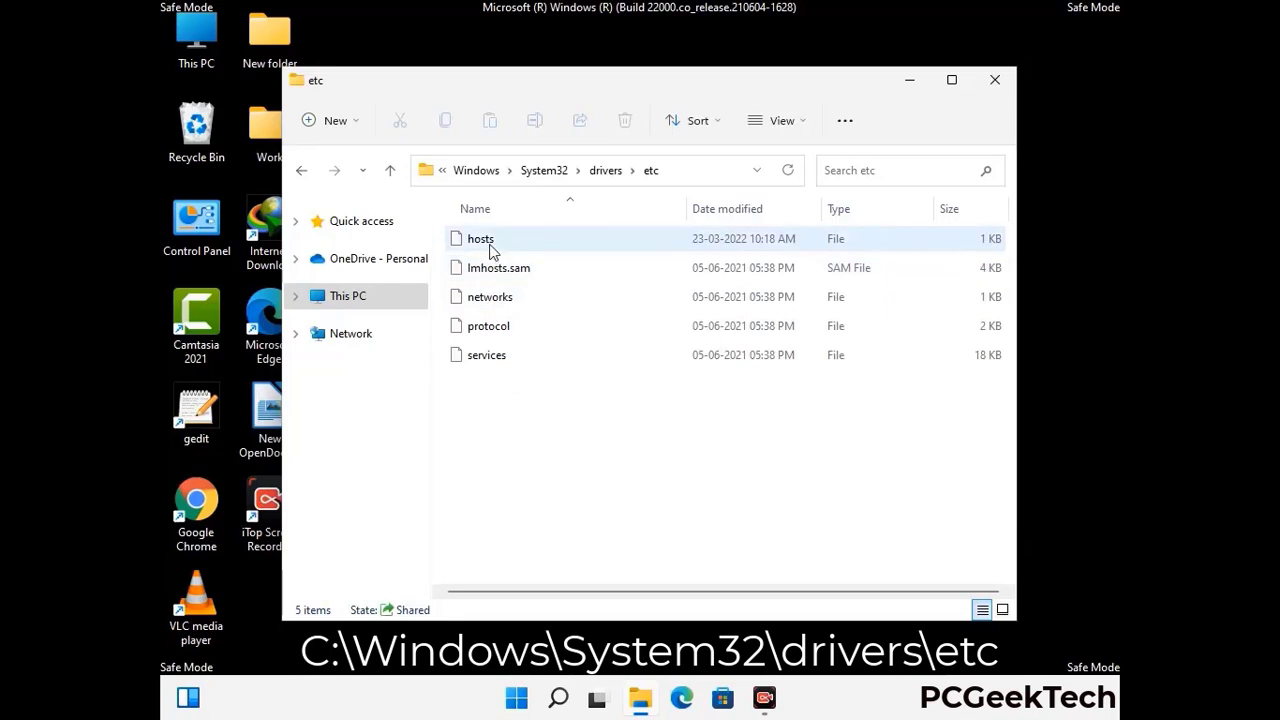
pyautogui.click(491, 250)
pyautogui.doubleClick(491, 250)
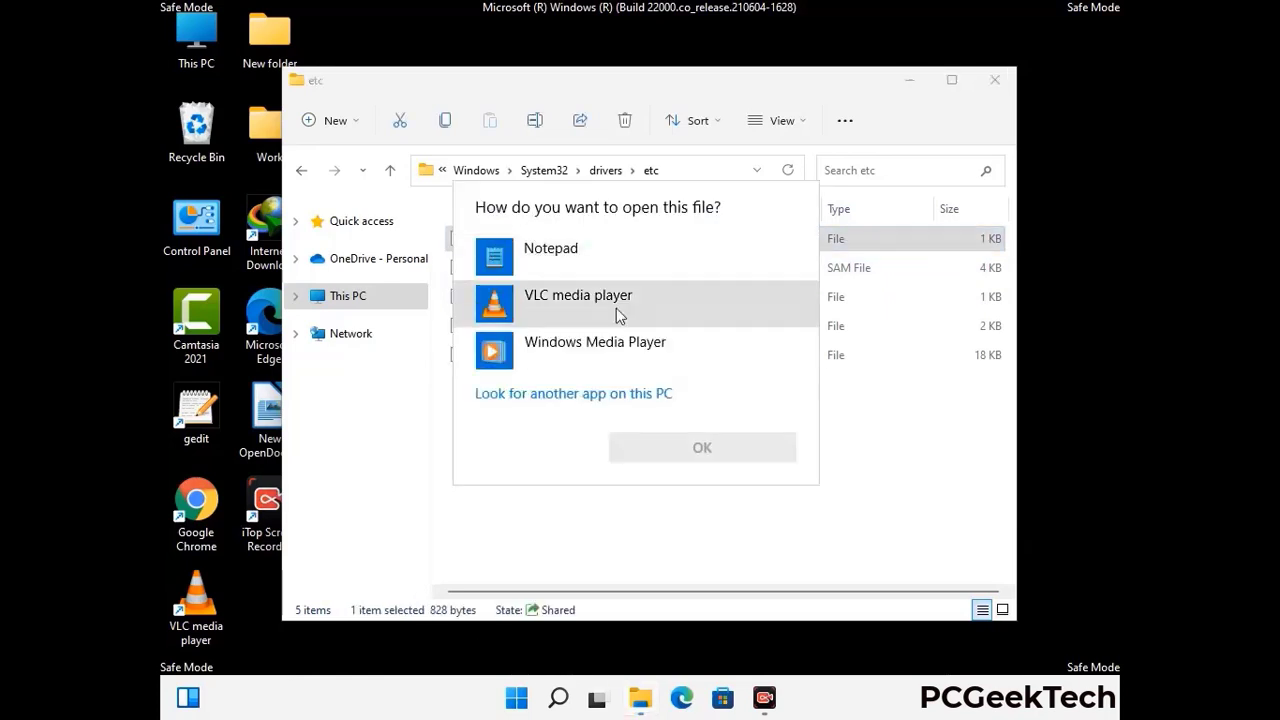
# Step: Open the hosts file with Notepad
pyautogui.click(568, 256)
pyautogui.click(702, 448)
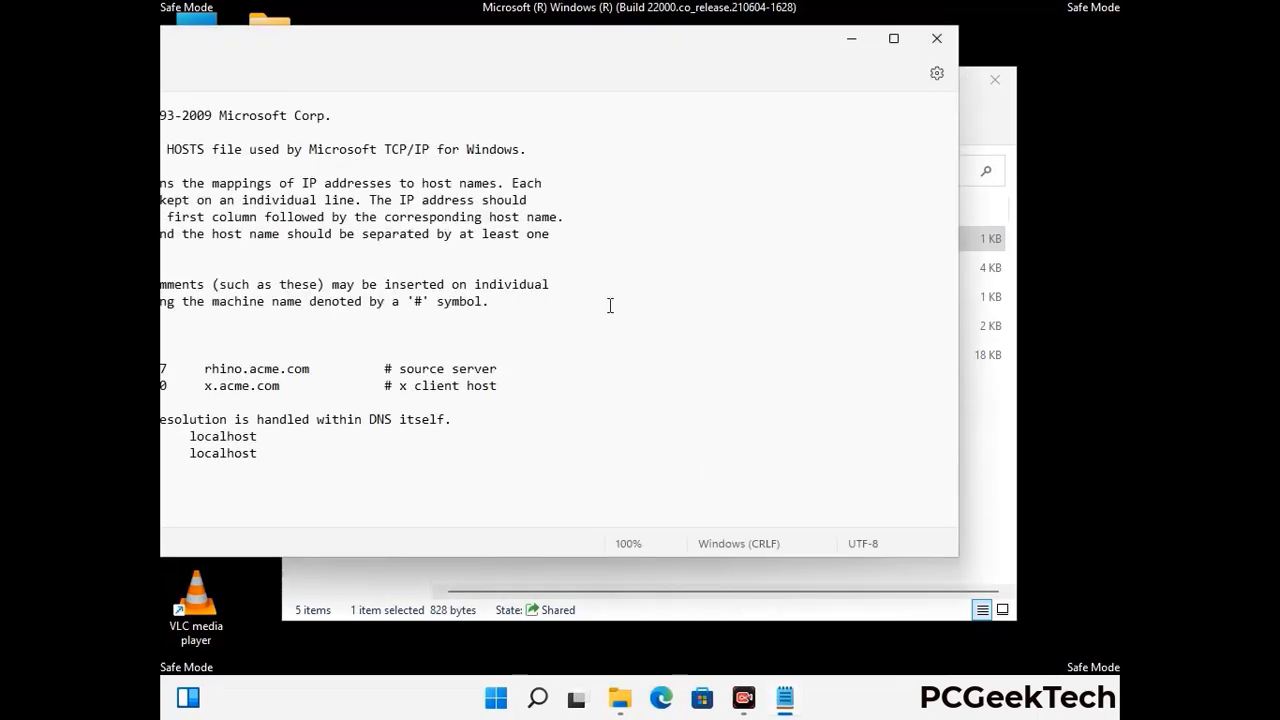
pyautogui.moveTo(491, 54); pyautogui.dragTo(680, 65)
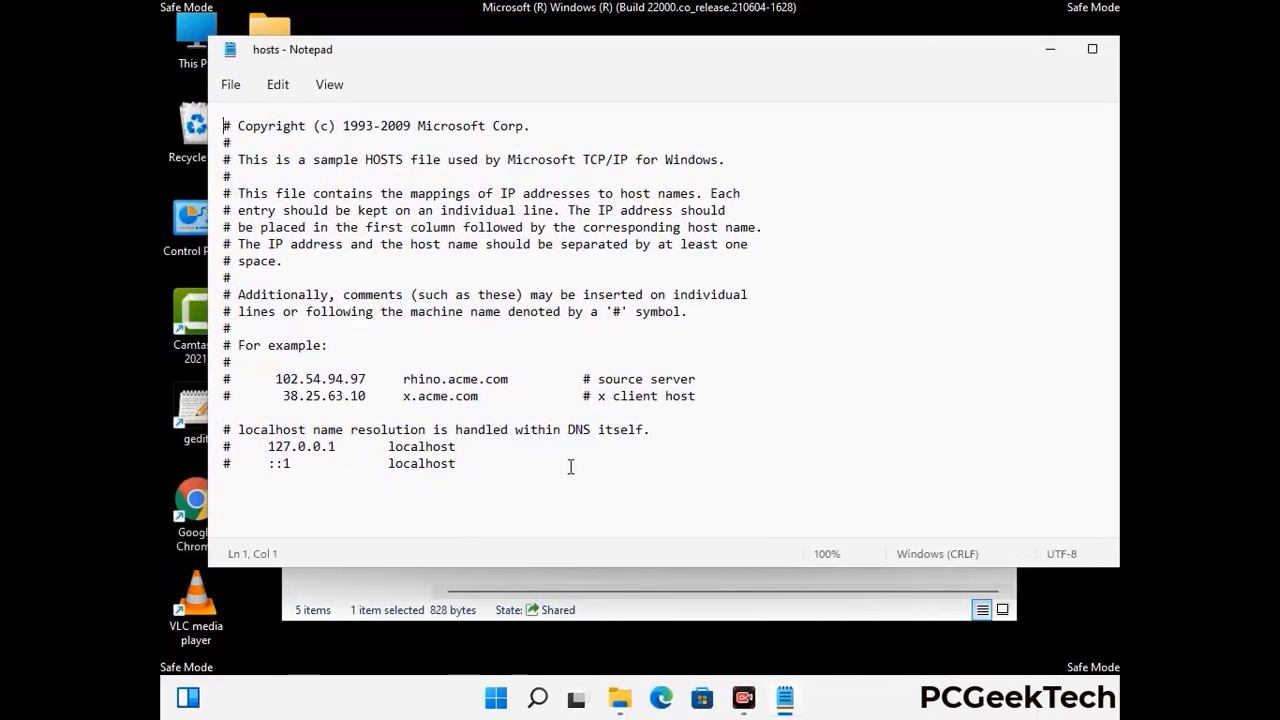
# Step: Add a blank line after the localhost entry, save hosts, and close Notepad
pyautogui.click(480, 467)
pyautogui.press('Return')
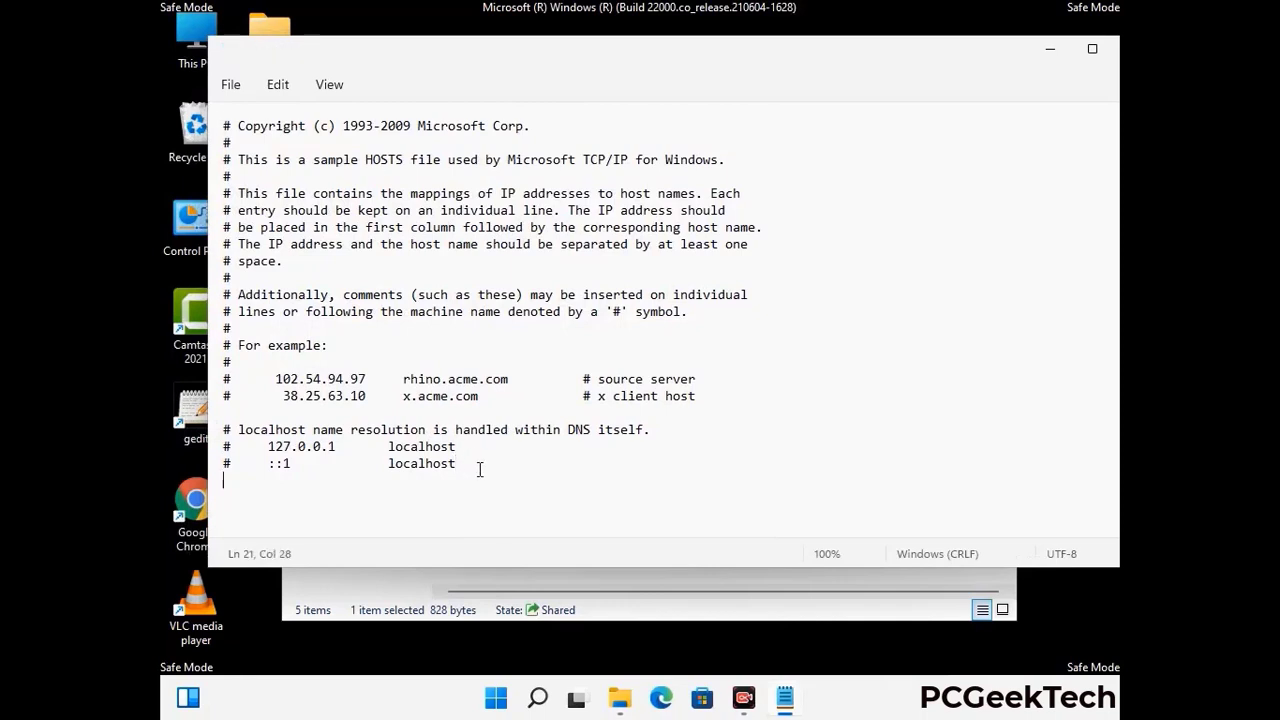
pyautogui.scroll(-1, 228, 462)
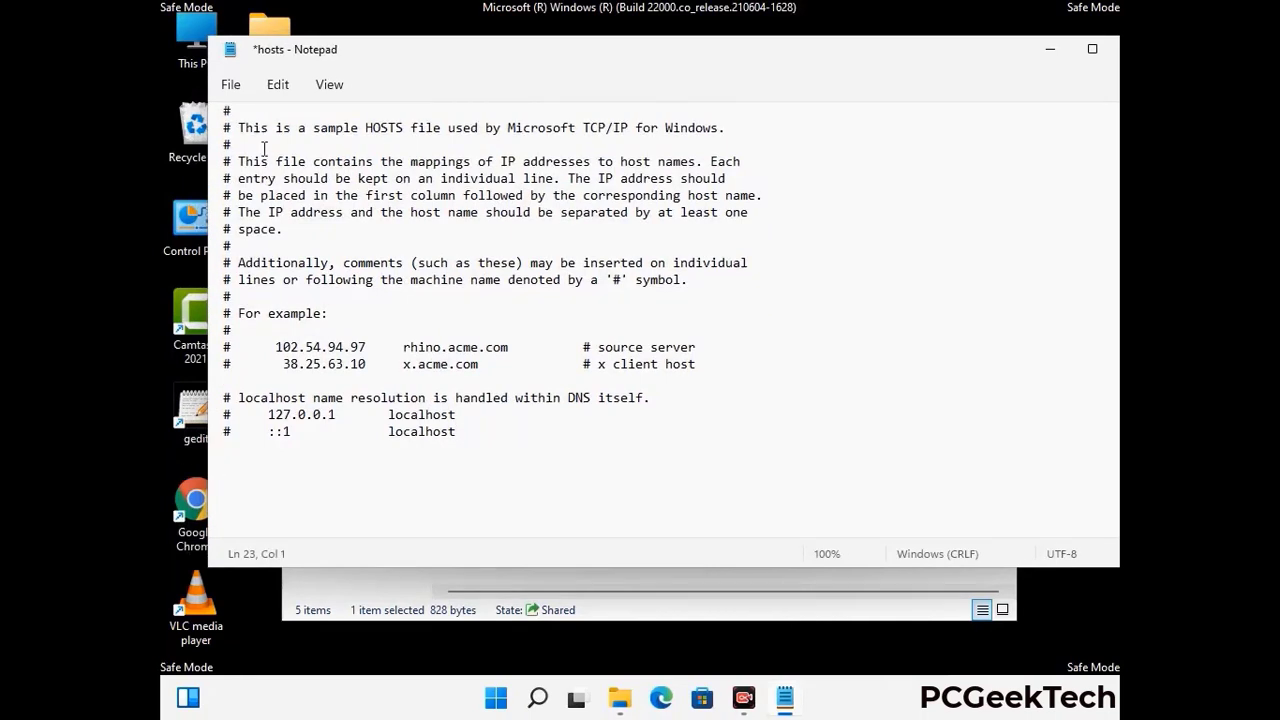
pyautogui.click(230, 85)
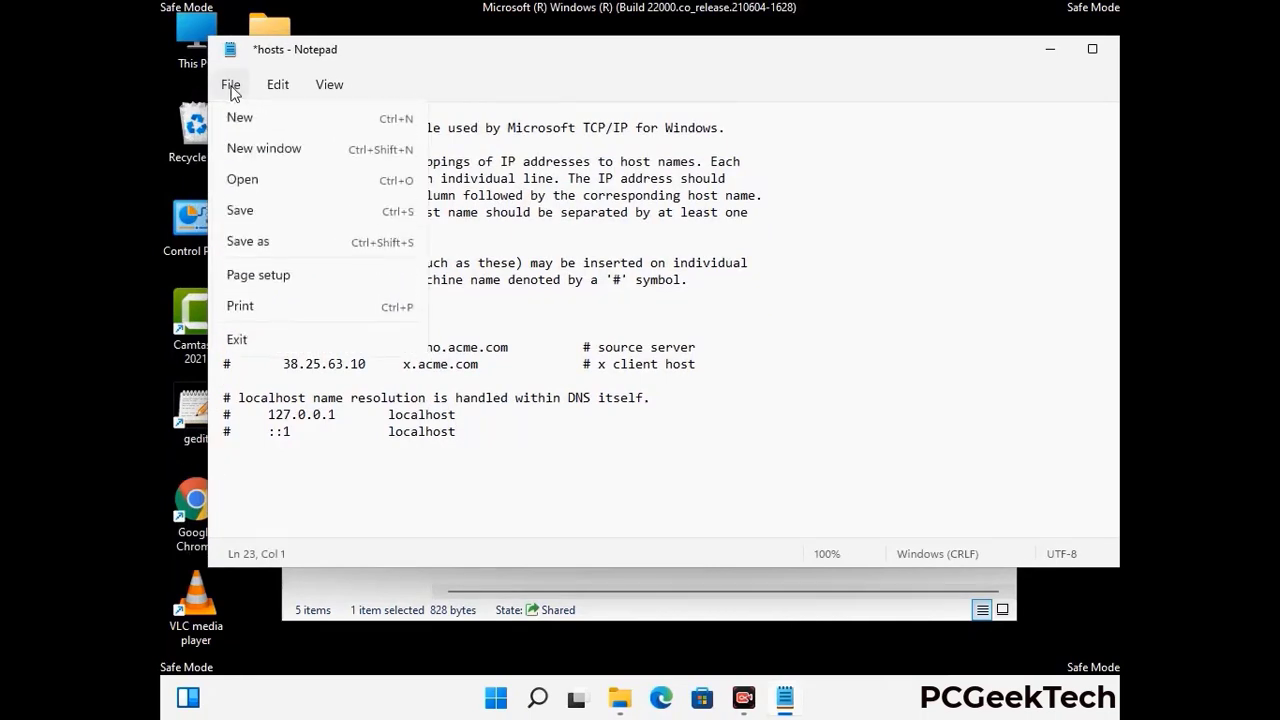
pyautogui.click(240, 211)
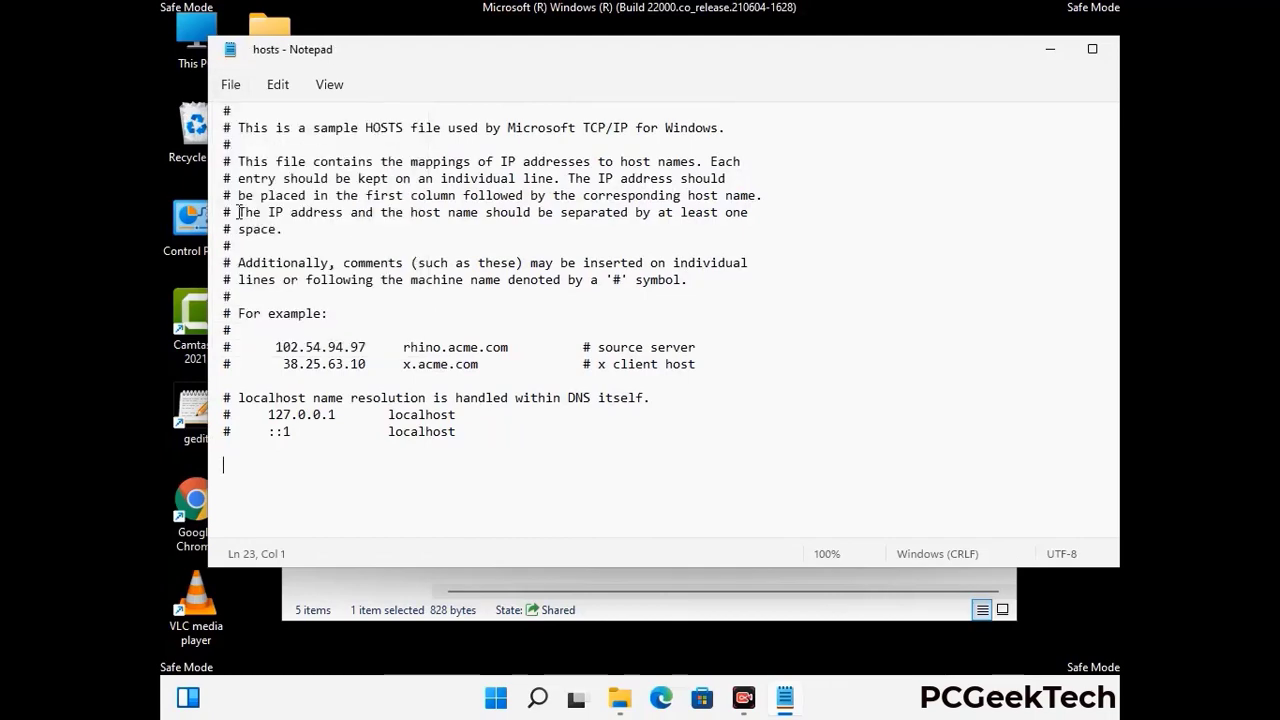
pyautogui.moveTo(966, 62); pyautogui.dragTo(820, 62)
pyautogui.click(988, 57)
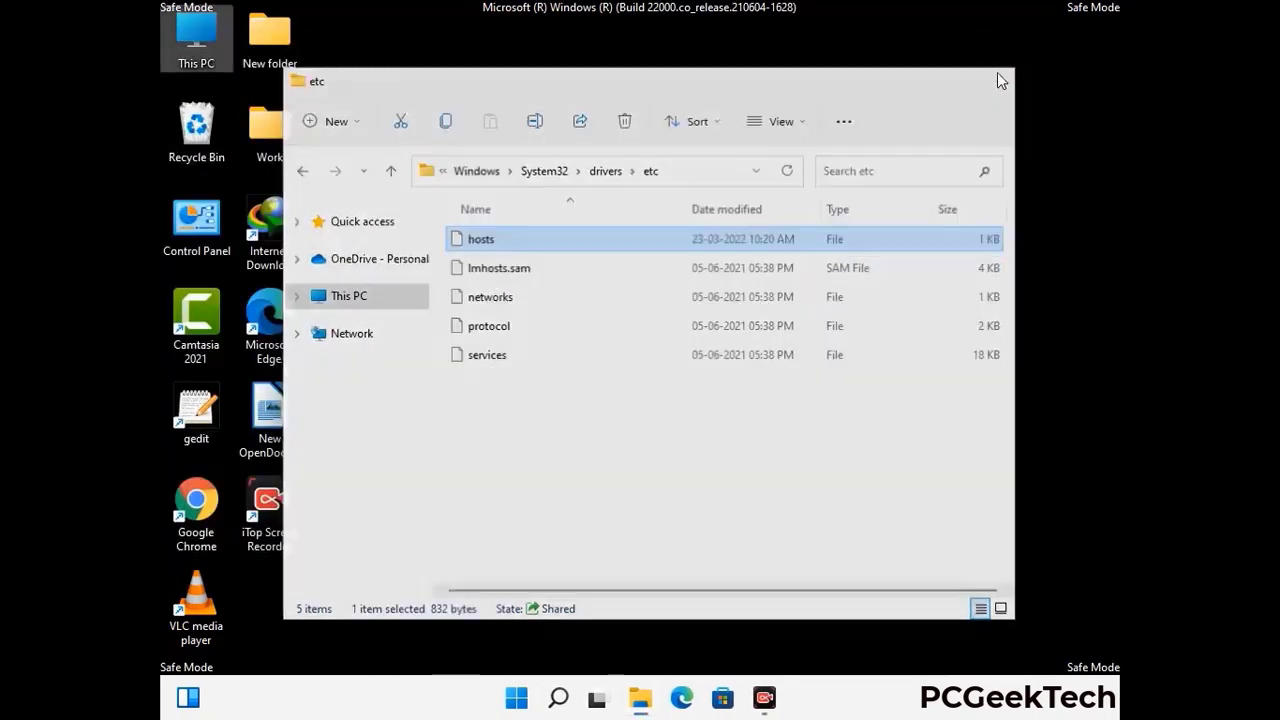
# Step: Close the etc window and run %appdata to open the AppData Roaming folder
pyautogui.click(997, 72)
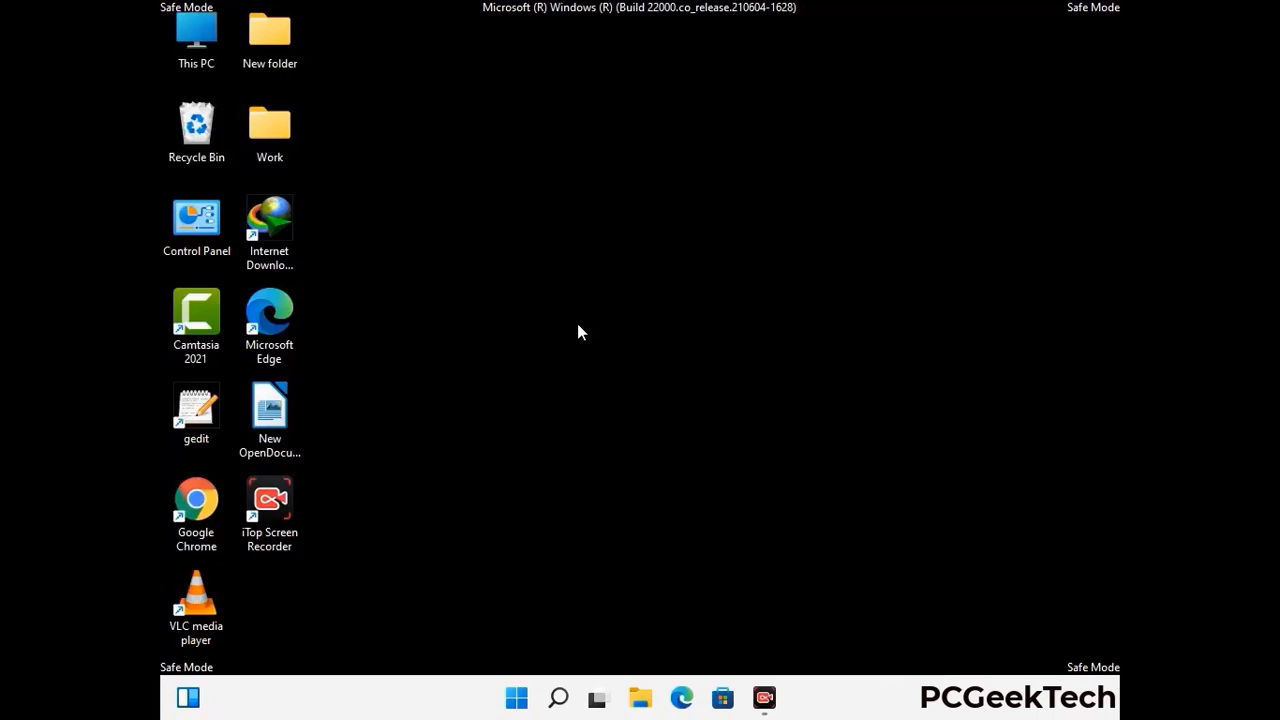
pyautogui.press('super+r')
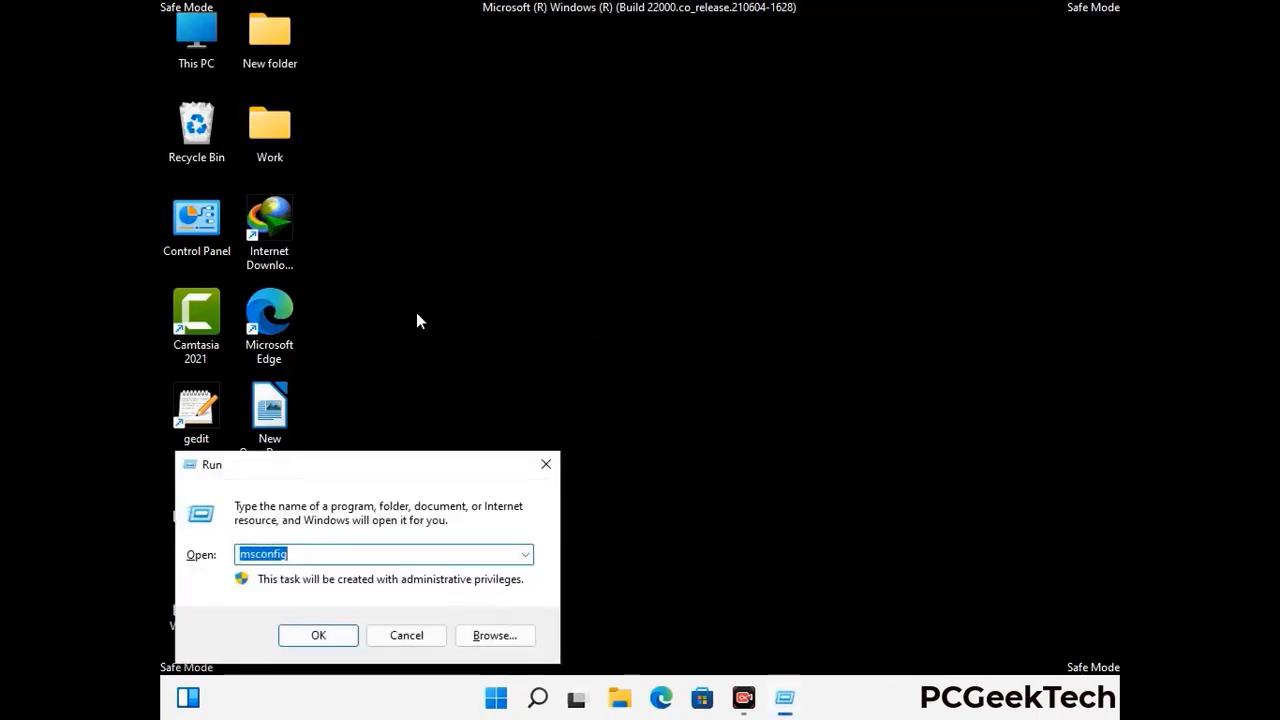
pyautogui.moveTo(370, 463); pyautogui.dragTo(597, 199)
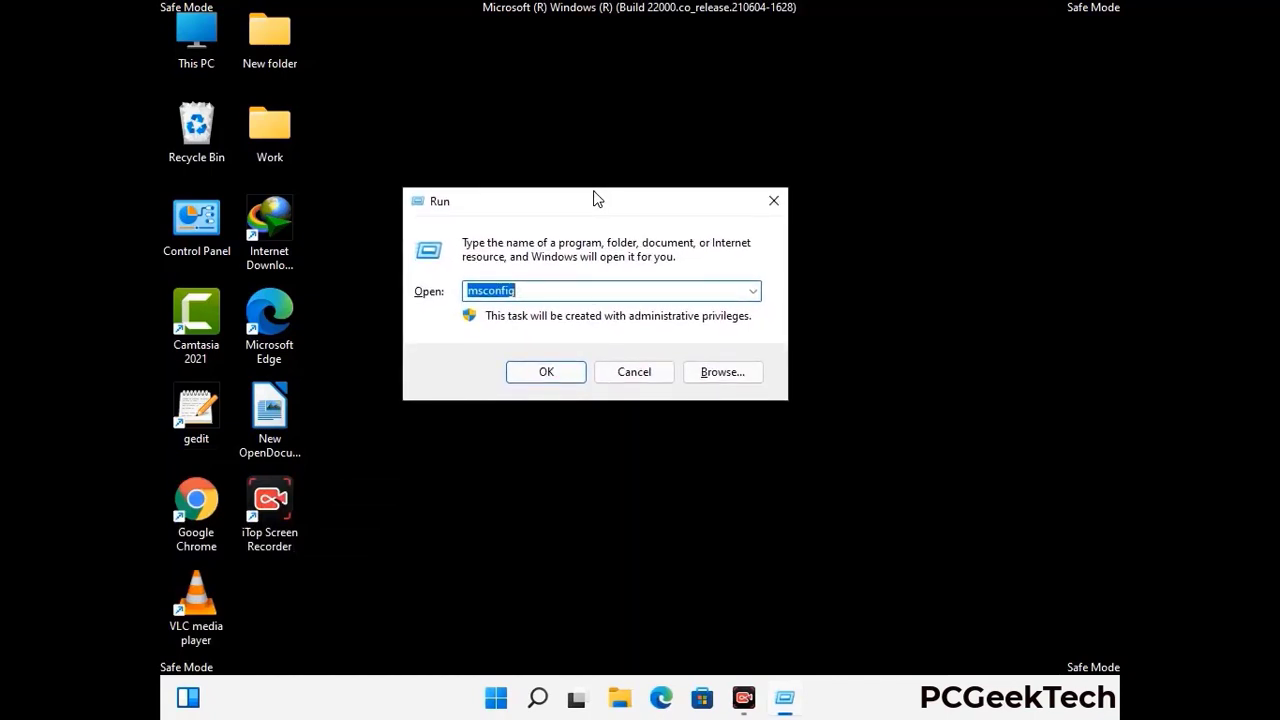
pyautogui.write('%')
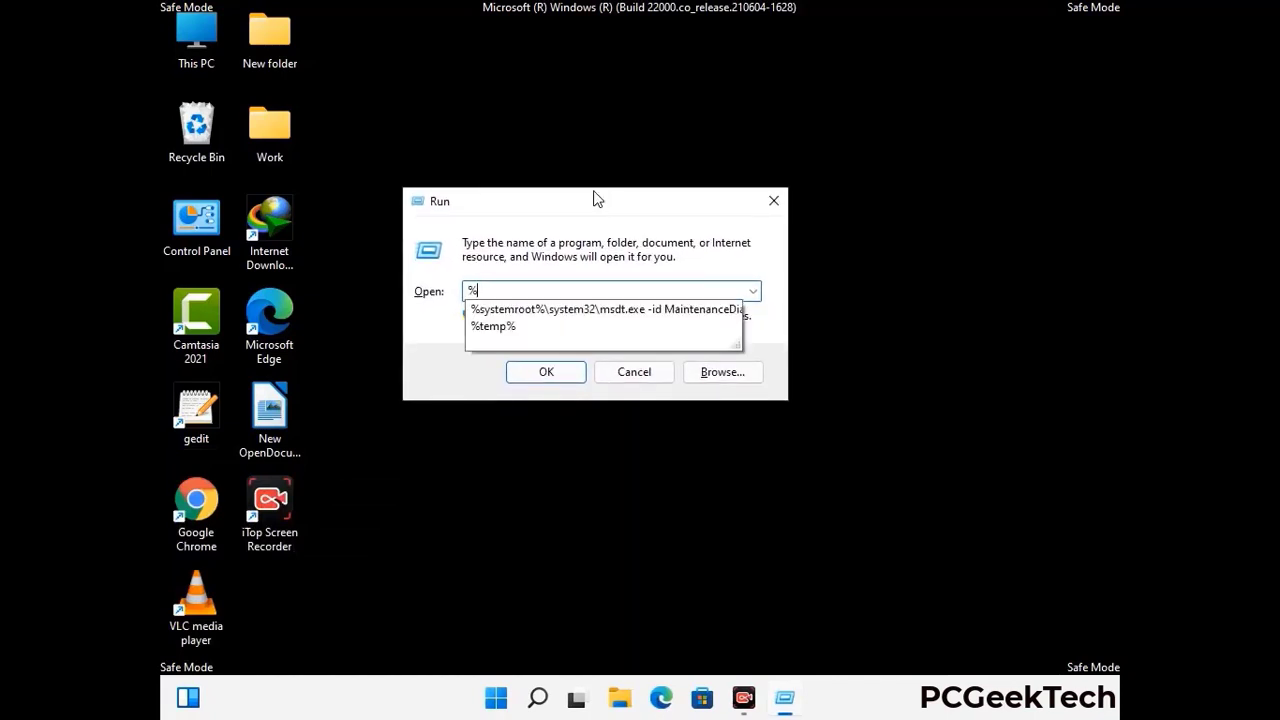
pyautogui.write('appd')
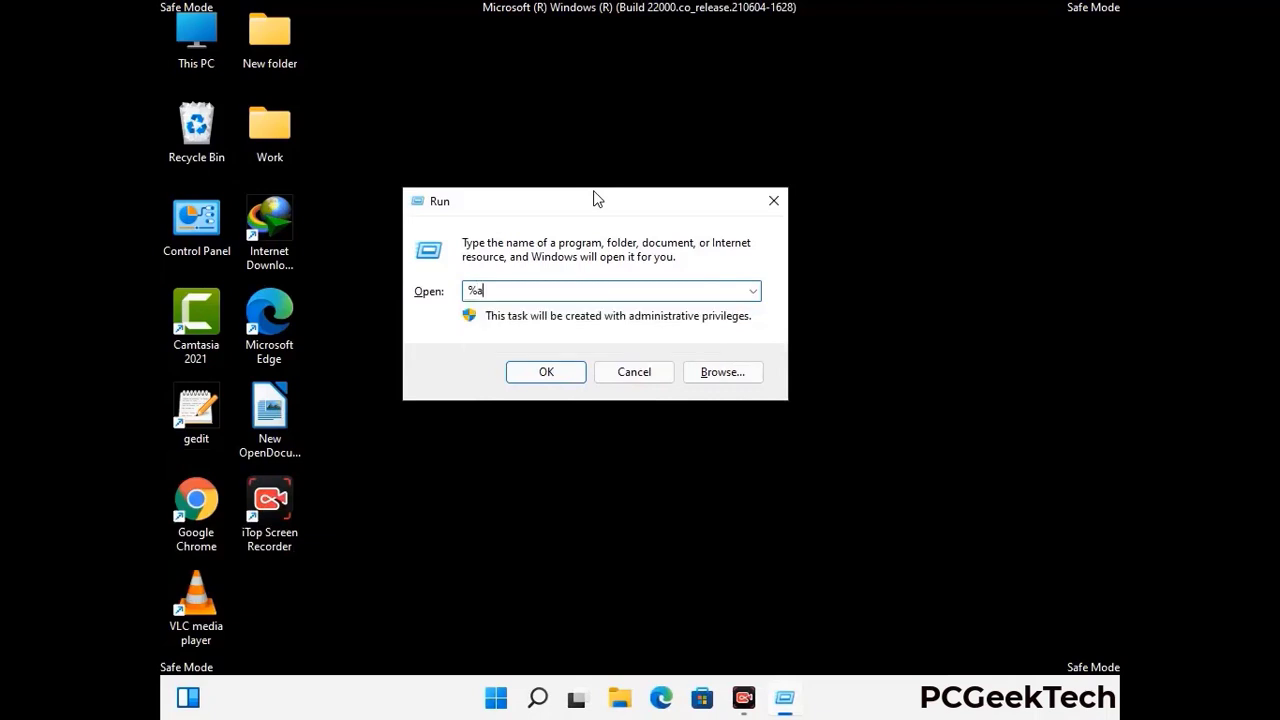
pyautogui.write('ata%')
pyautogui.press('Return')
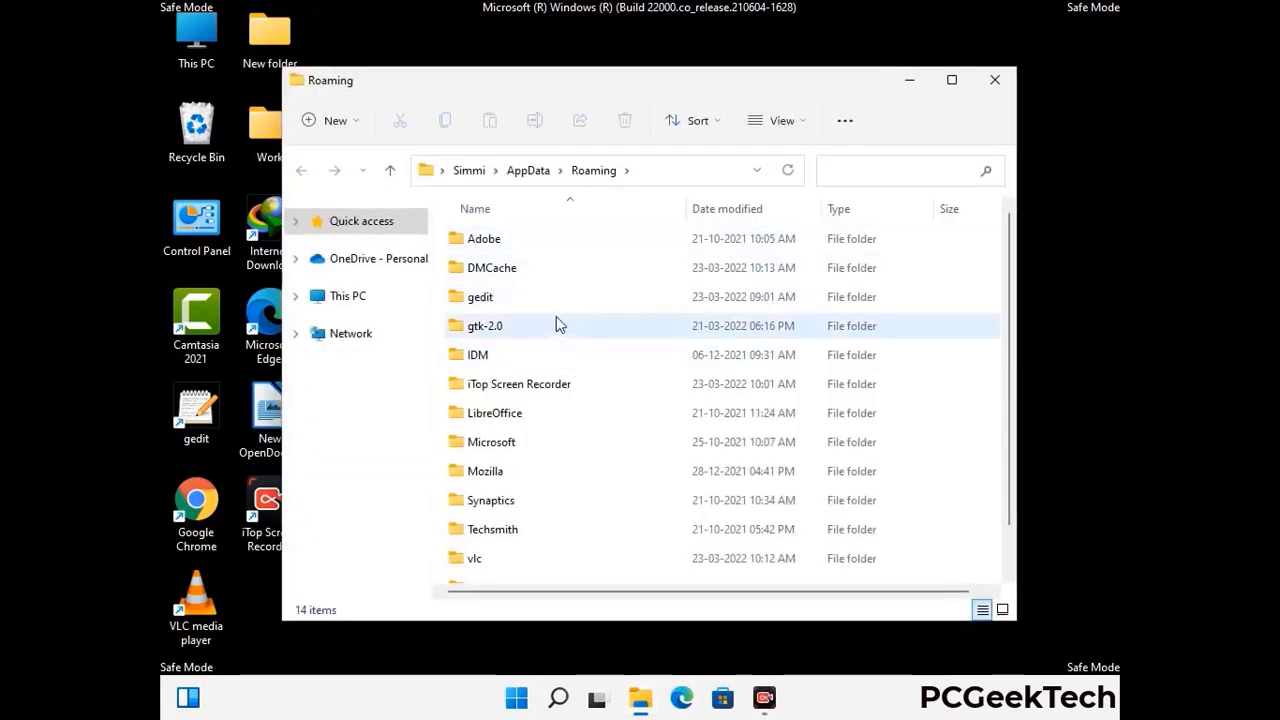
# Step: Delete the Zoom folder from AppData\Roaming, then close the window
pyautogui.scroll(-1, 595, 370)
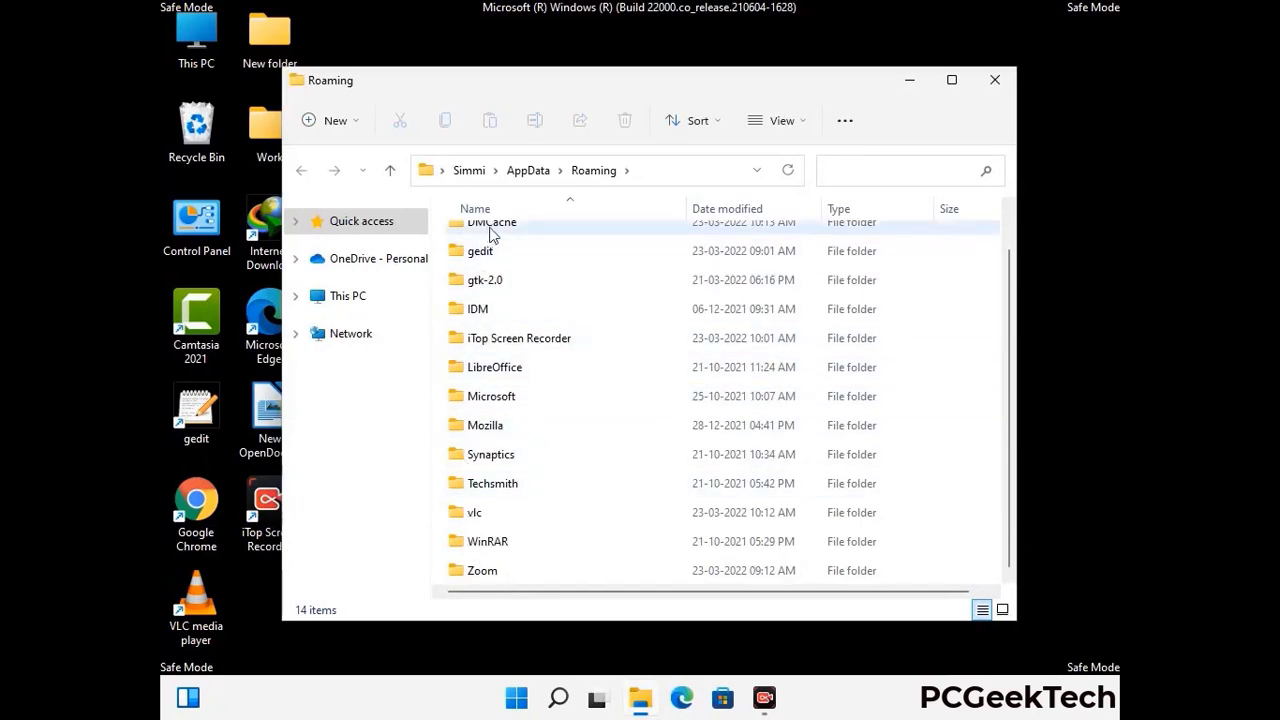
pyautogui.scroll(1, 528, 354)
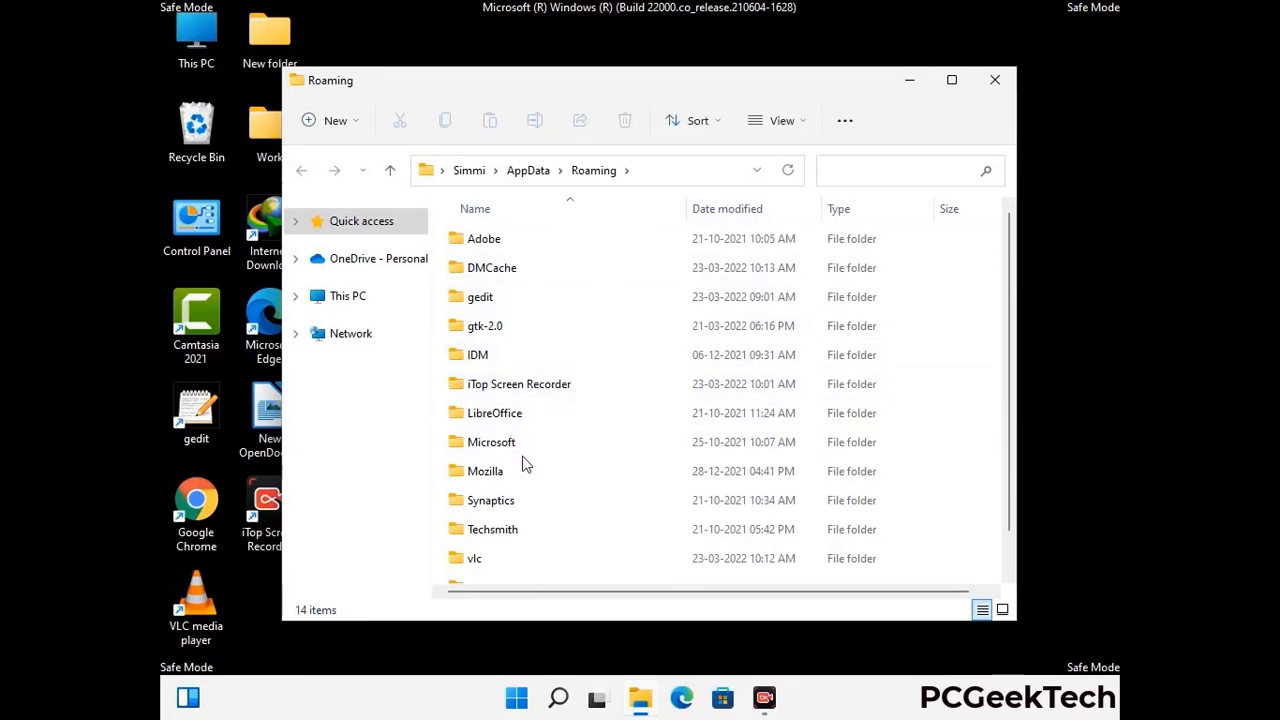
pyautogui.scroll(-1, 523, 458)
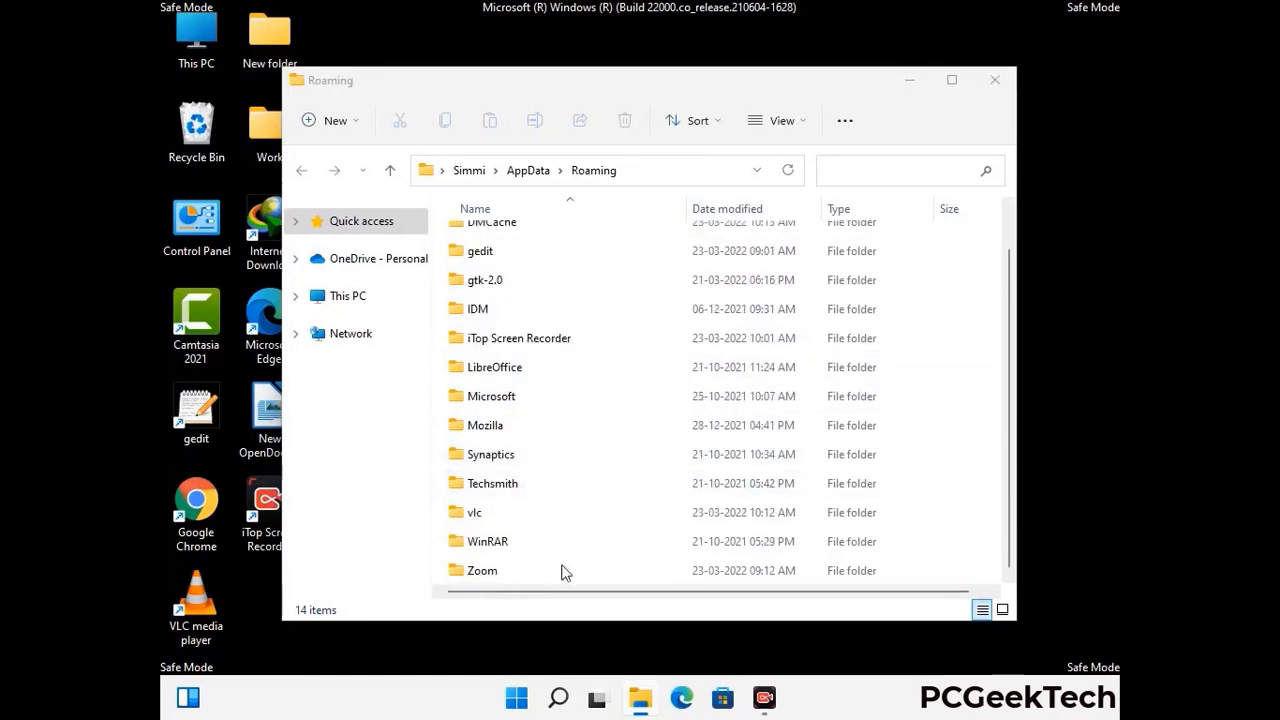
pyautogui.click(716, 566)
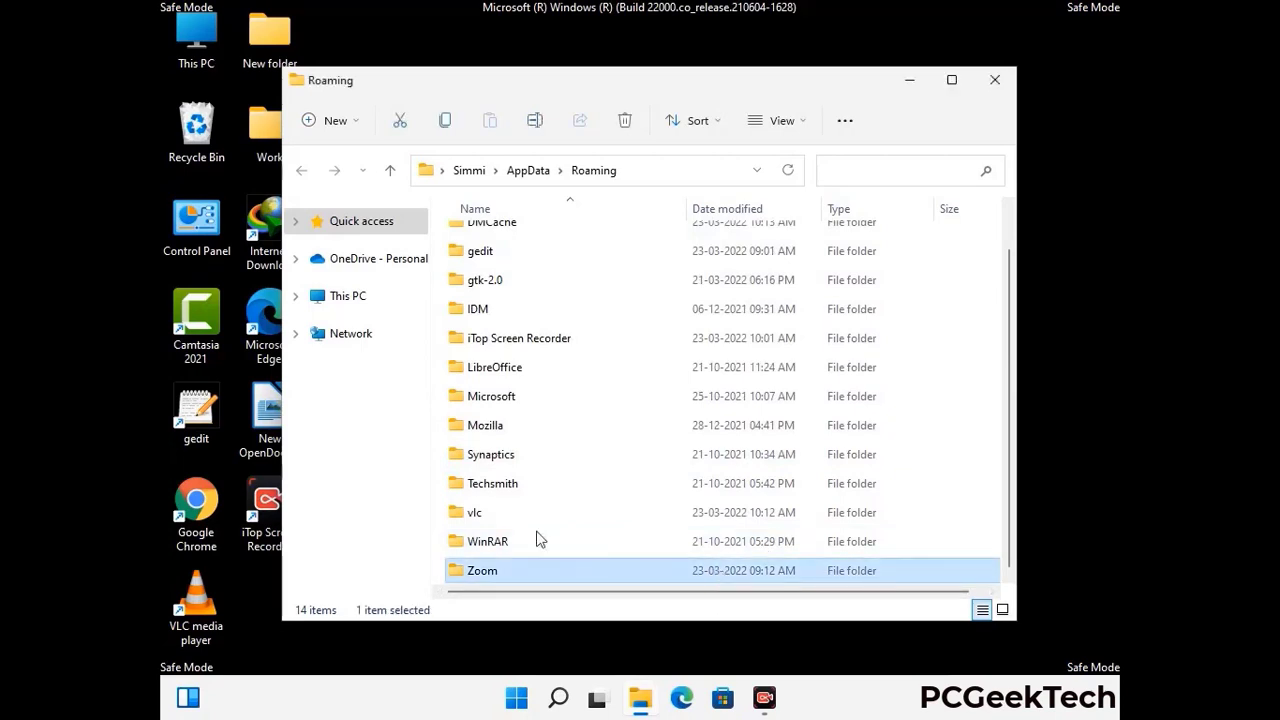
pyautogui.click(630, 125)
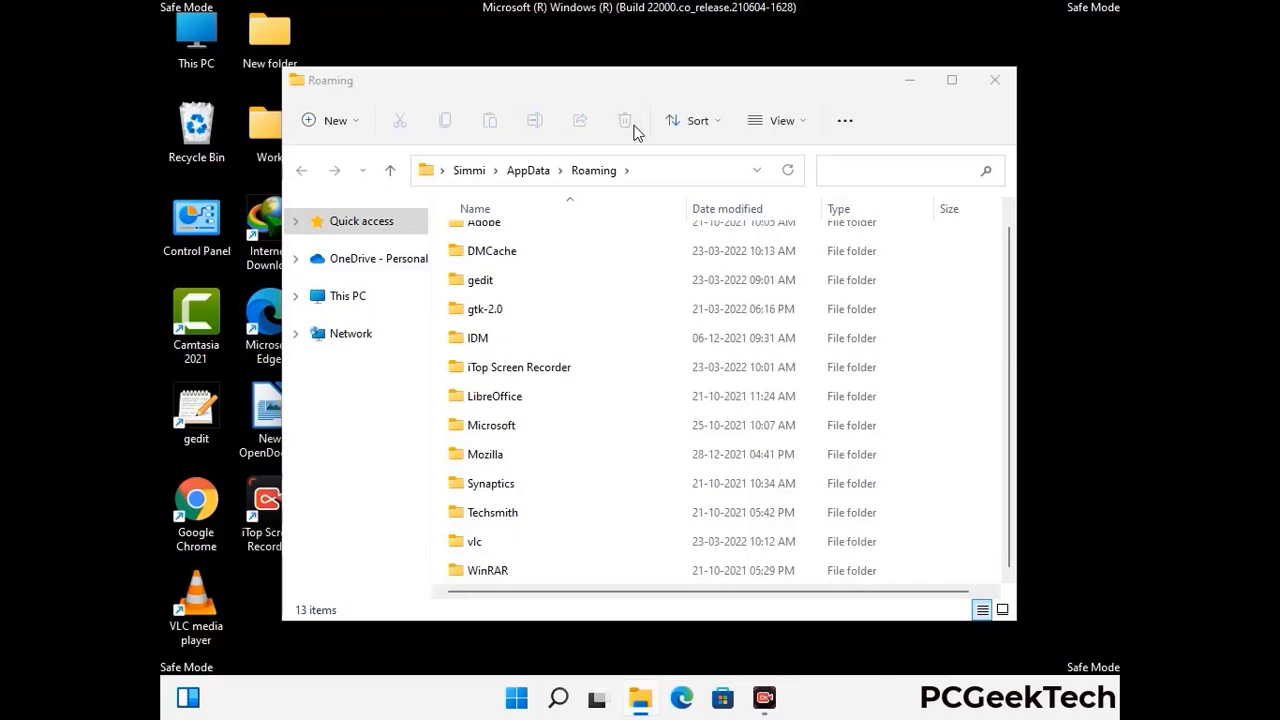
pyautogui.click(992, 82)
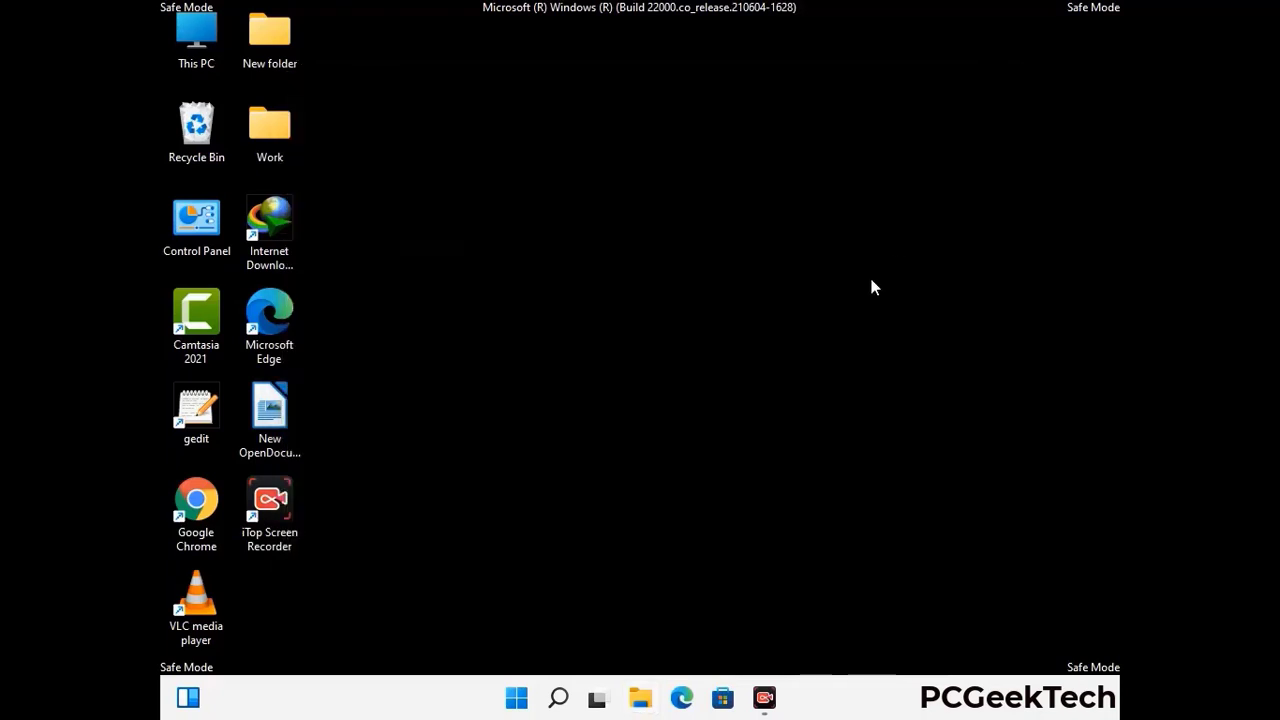
# Step: Run %LocalAppData% to open the AppData Local folder
pyautogui.press('super+r')
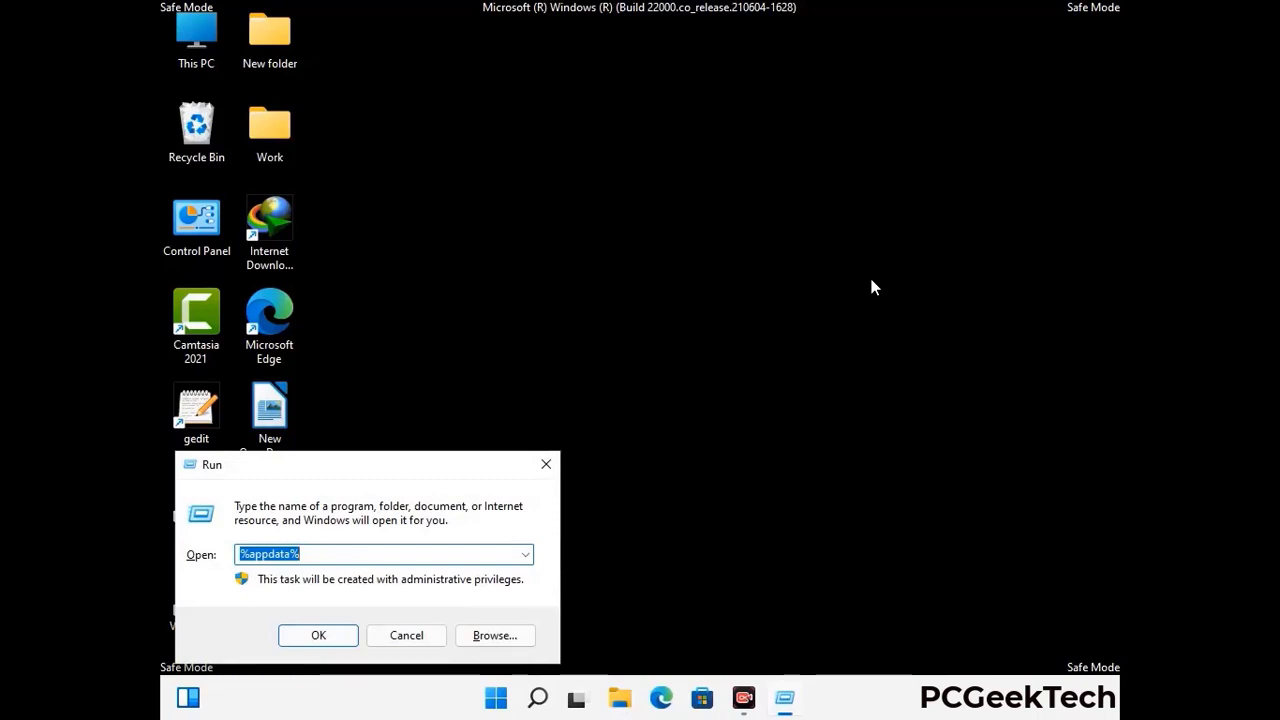
pyautogui.moveTo(400, 476); pyautogui.dragTo(671, 253)
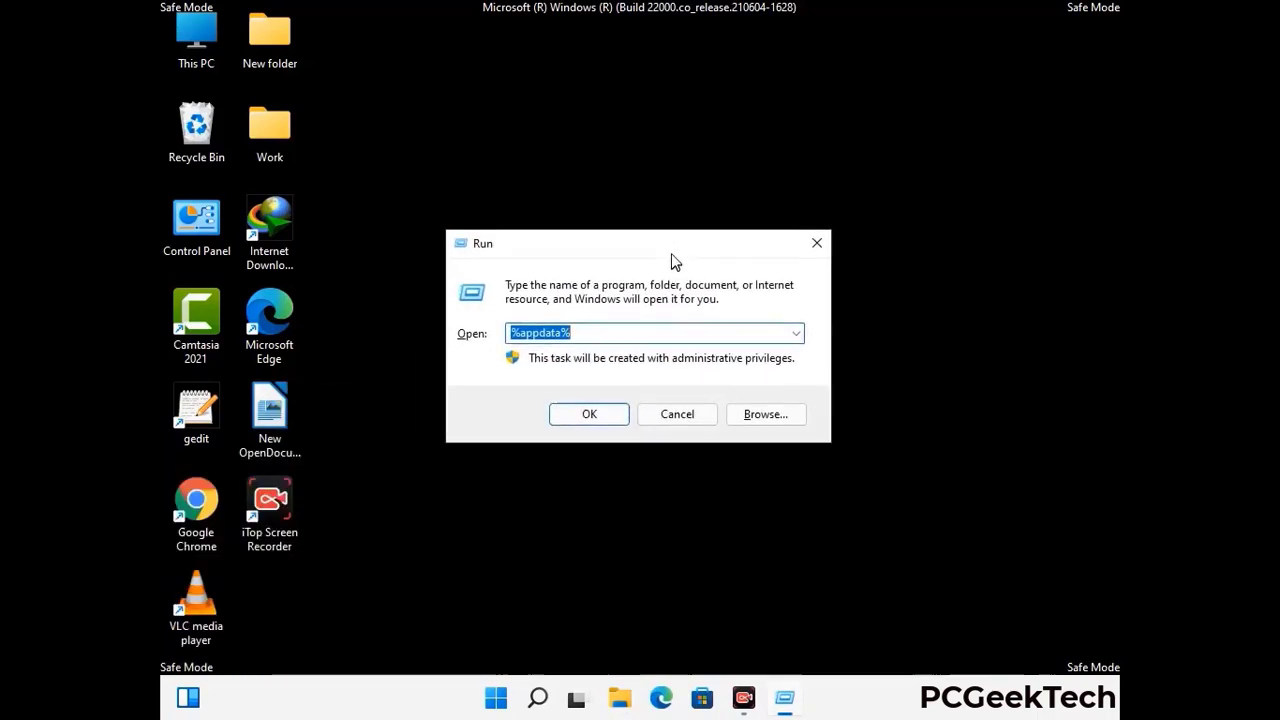
pyautogui.write('%Local')
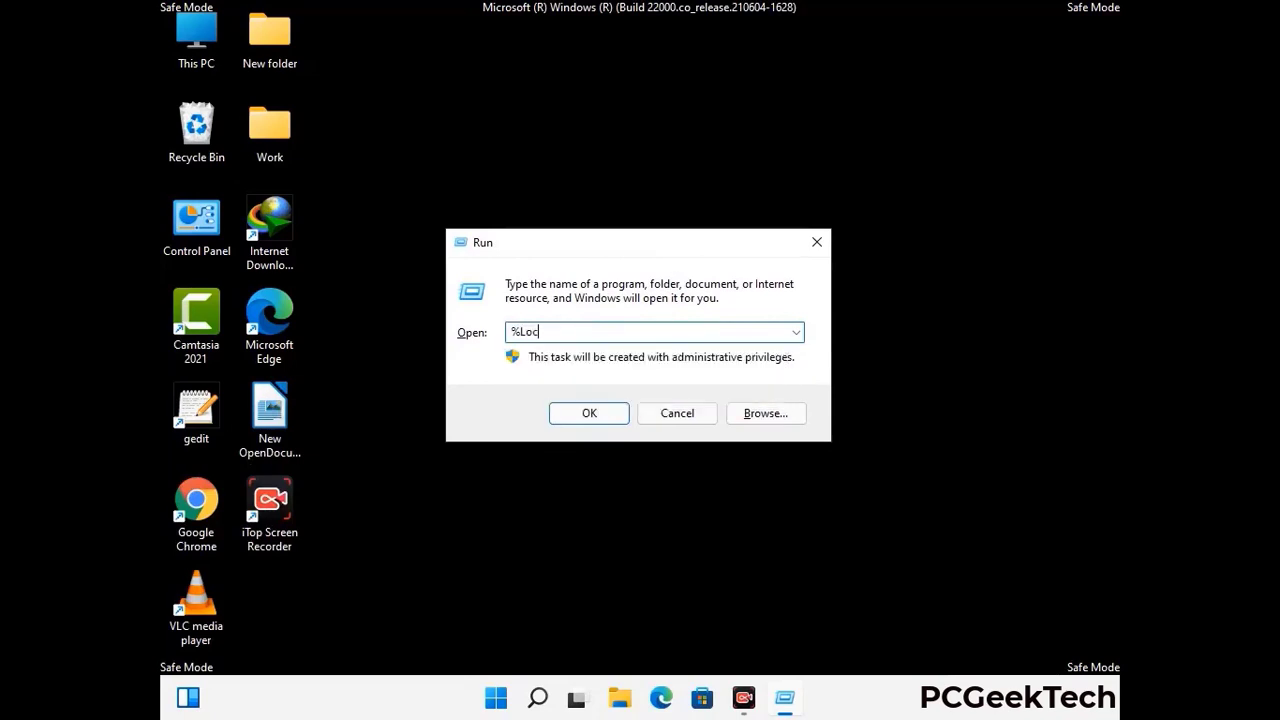
pyautogui.write('AppData%')
pyautogui.press('Return')
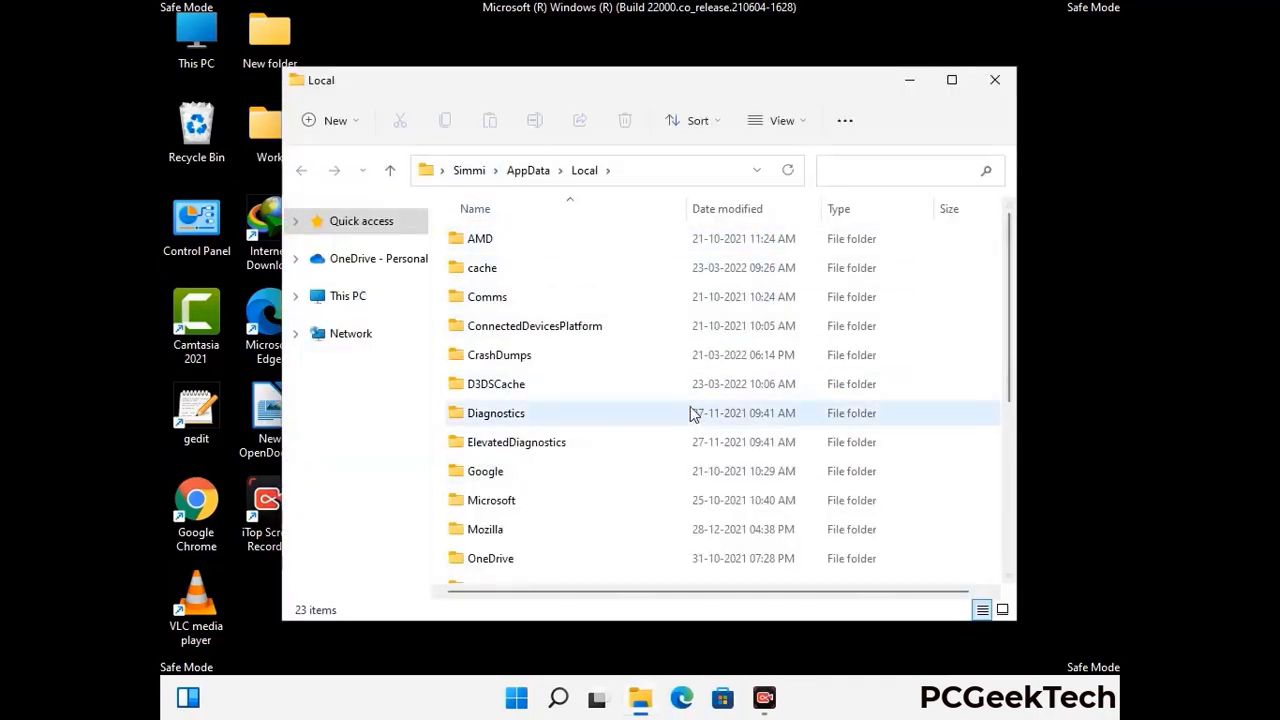
# Step: Delete the Mozilla folder from AppData\Local
pyautogui.scroll(-1, 534, 445)
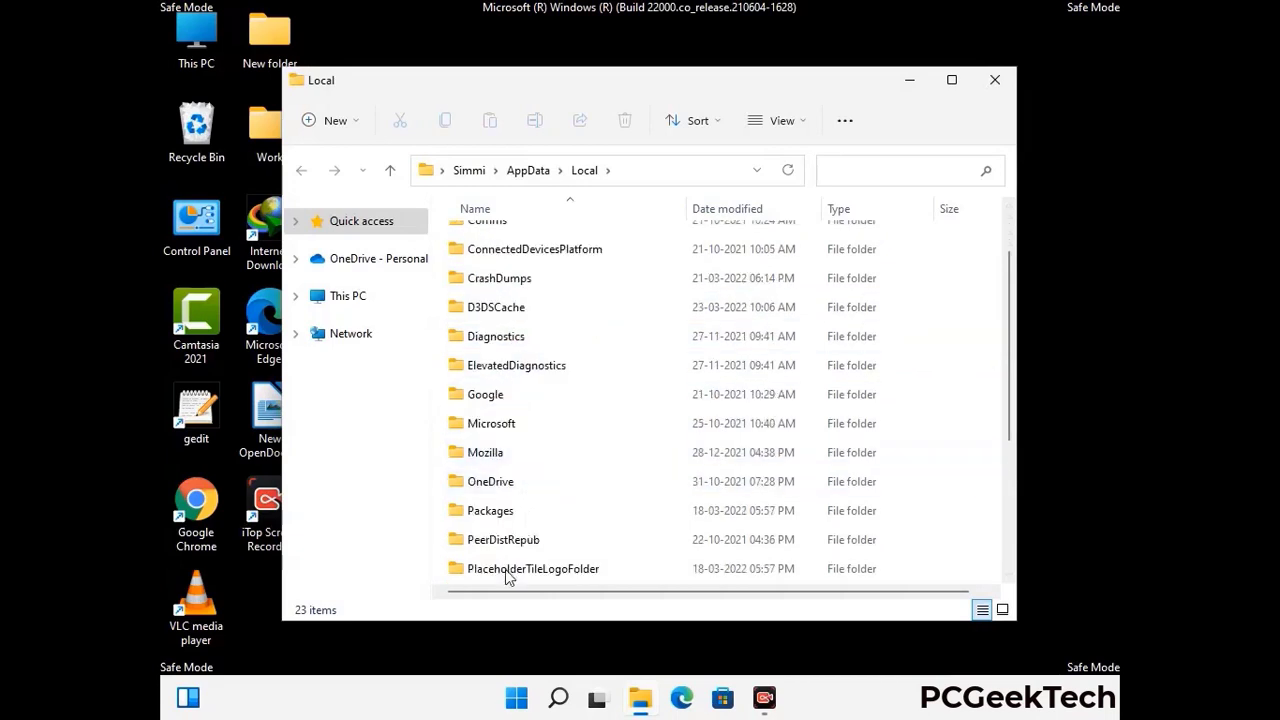
pyautogui.click(501, 458)
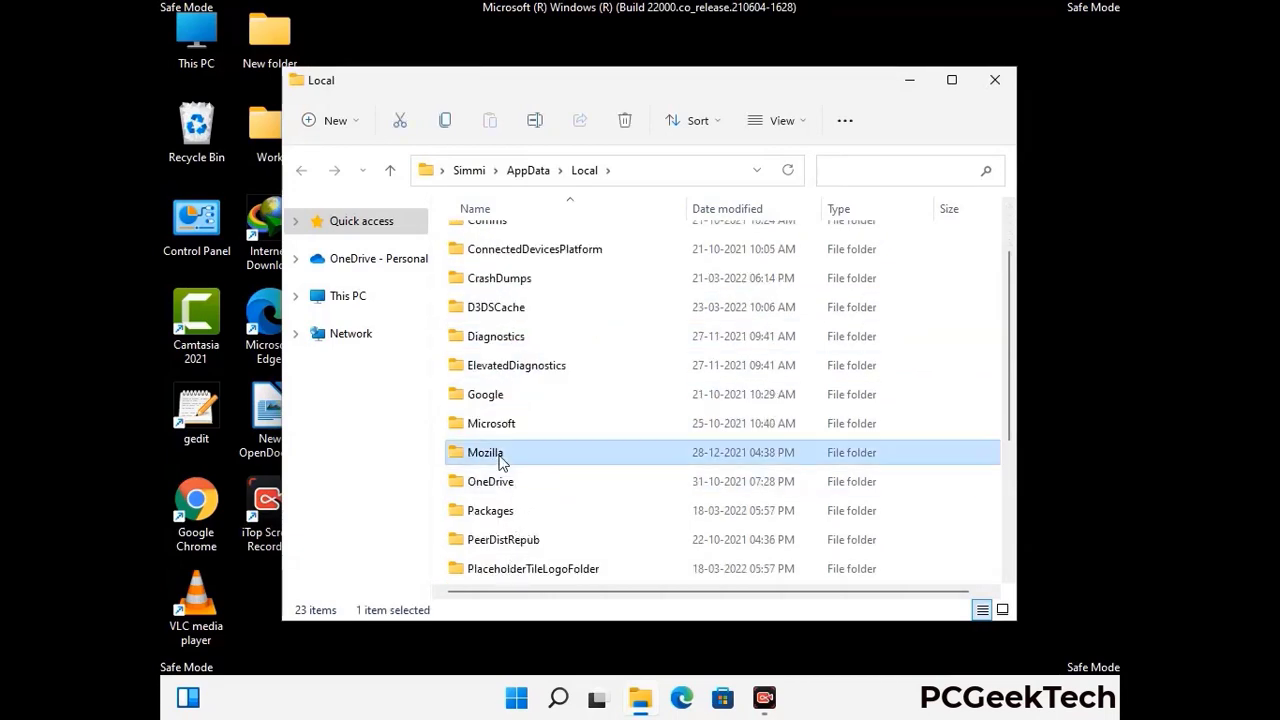
pyautogui.click(624, 128)
pyautogui.click(624, 122)
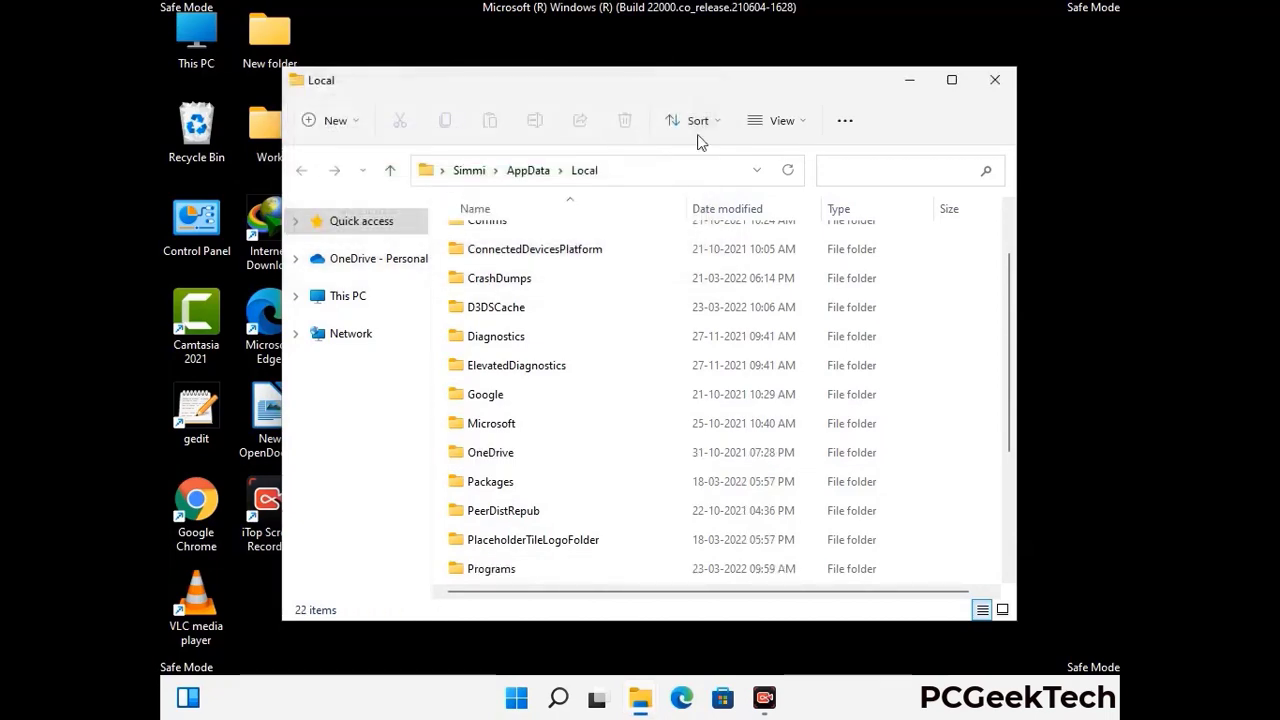
# Step: Close the Local window and run %ProgramData% to open the ProgramData folder
pyautogui.click(996, 90)
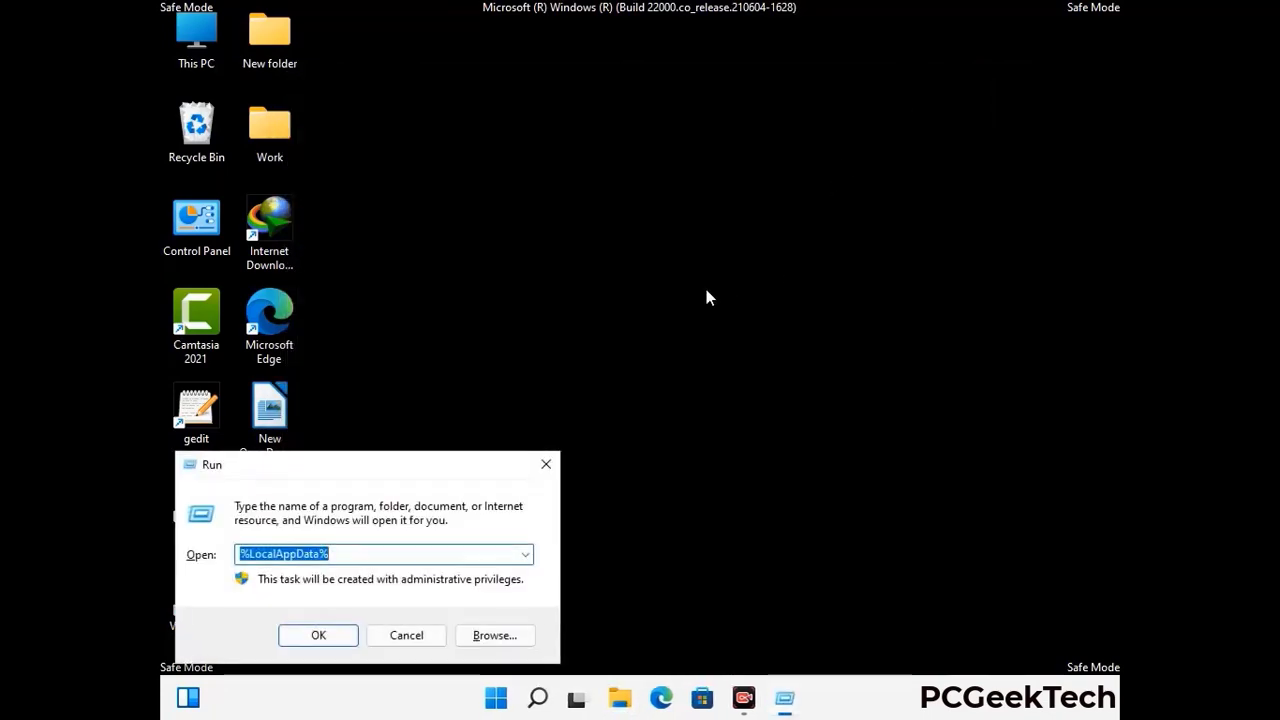
pyautogui.moveTo(328, 474); pyautogui.dragTo(585, 262)
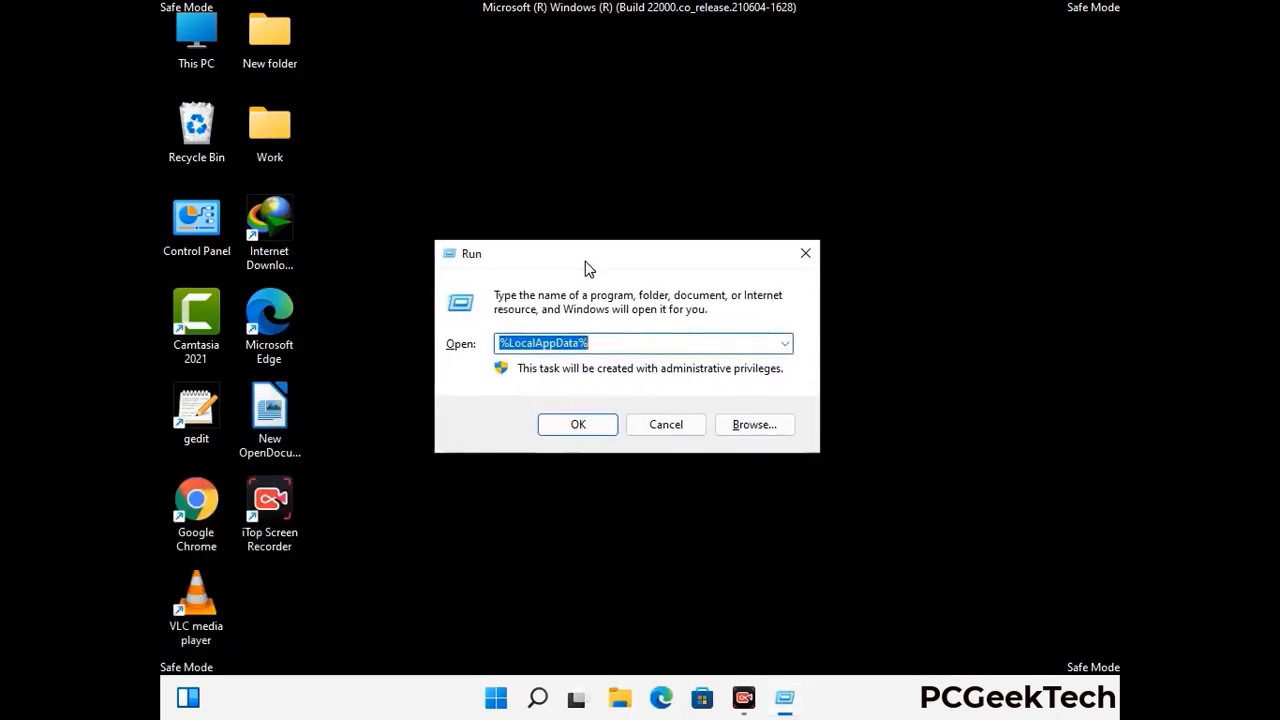
pyautogui.write('%')
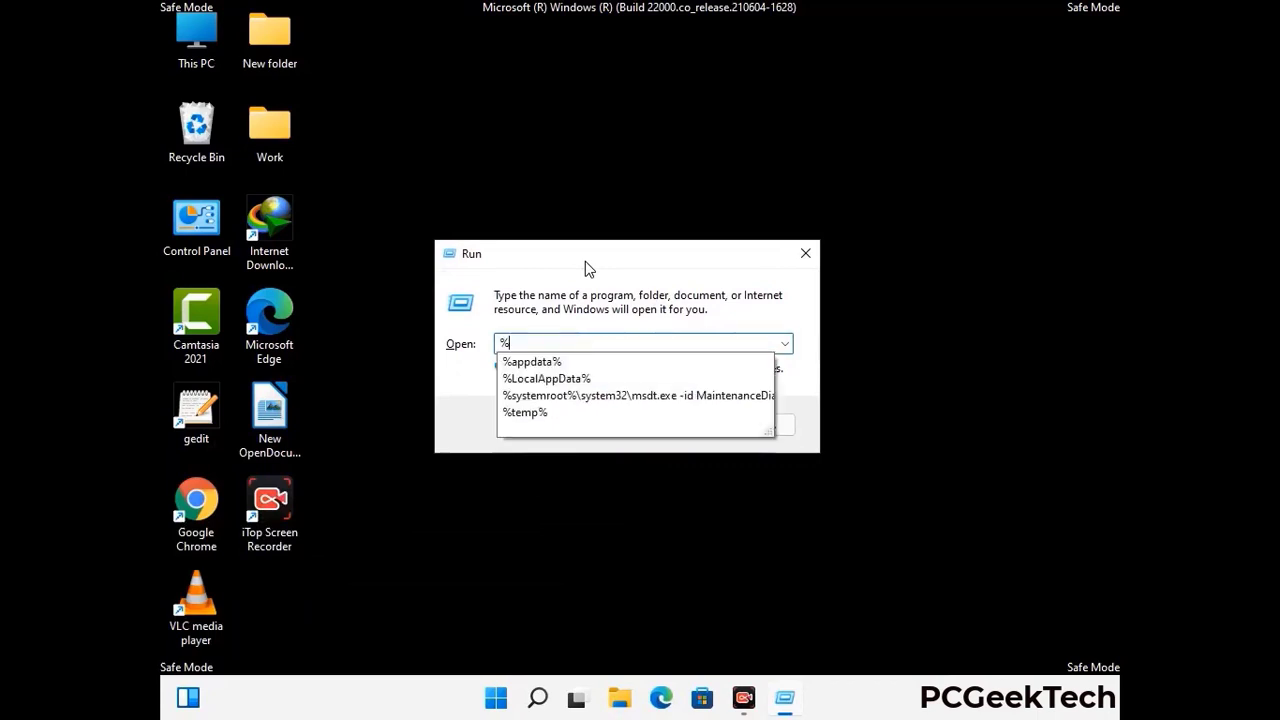
pyautogui.write('Pro')
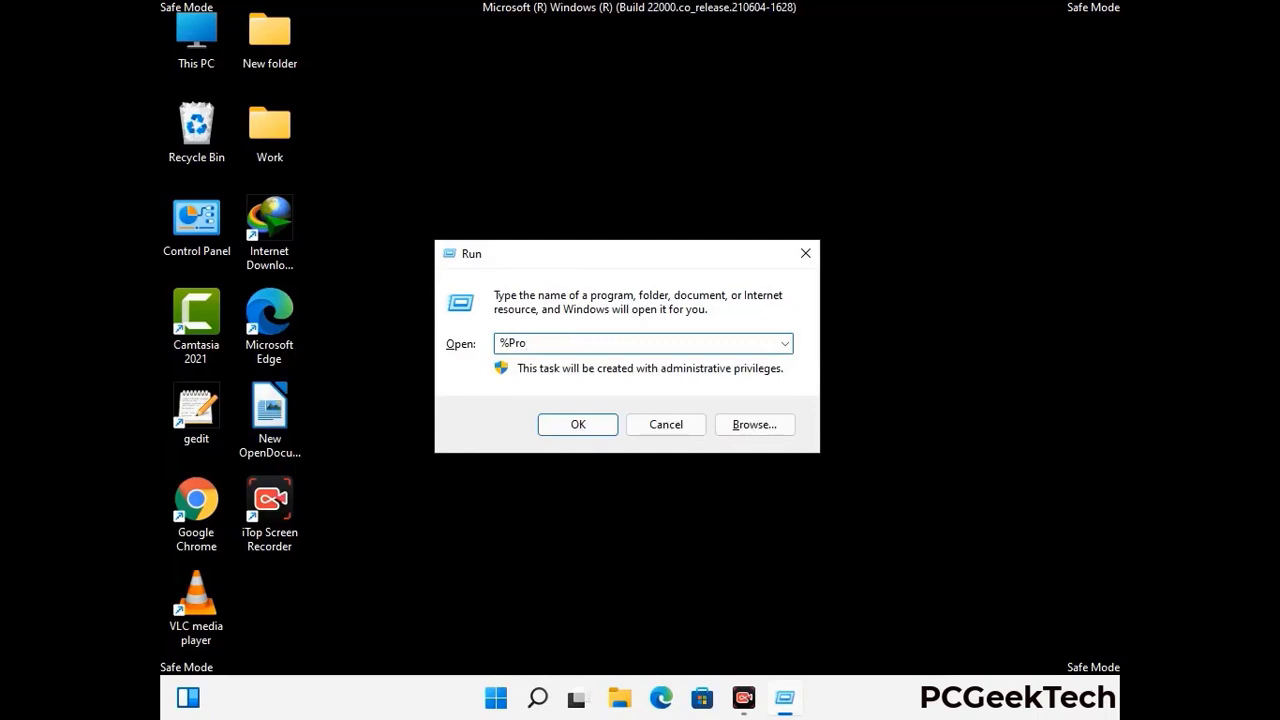
pyautogui.write('gramData%')
pyautogui.press('Return')
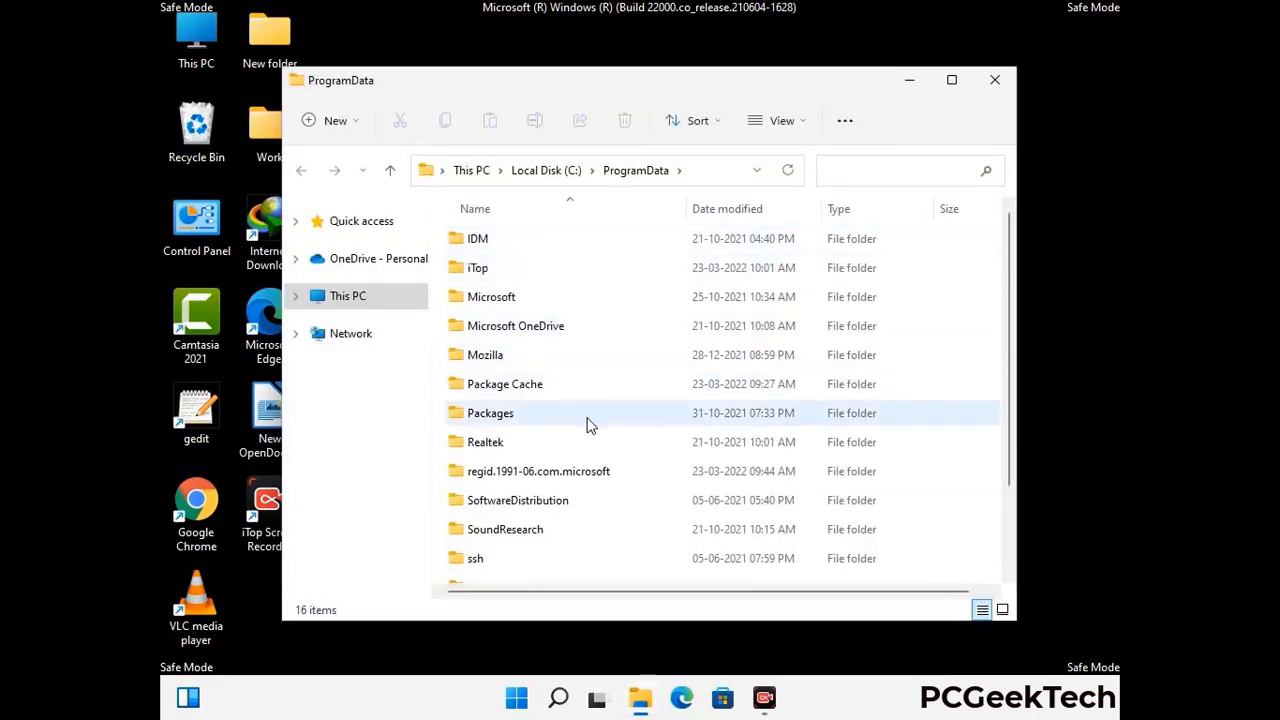
# Step: Delete the Mozilla folder from ProgramData, then close the window
pyautogui.scroll(-2, 587, 421)
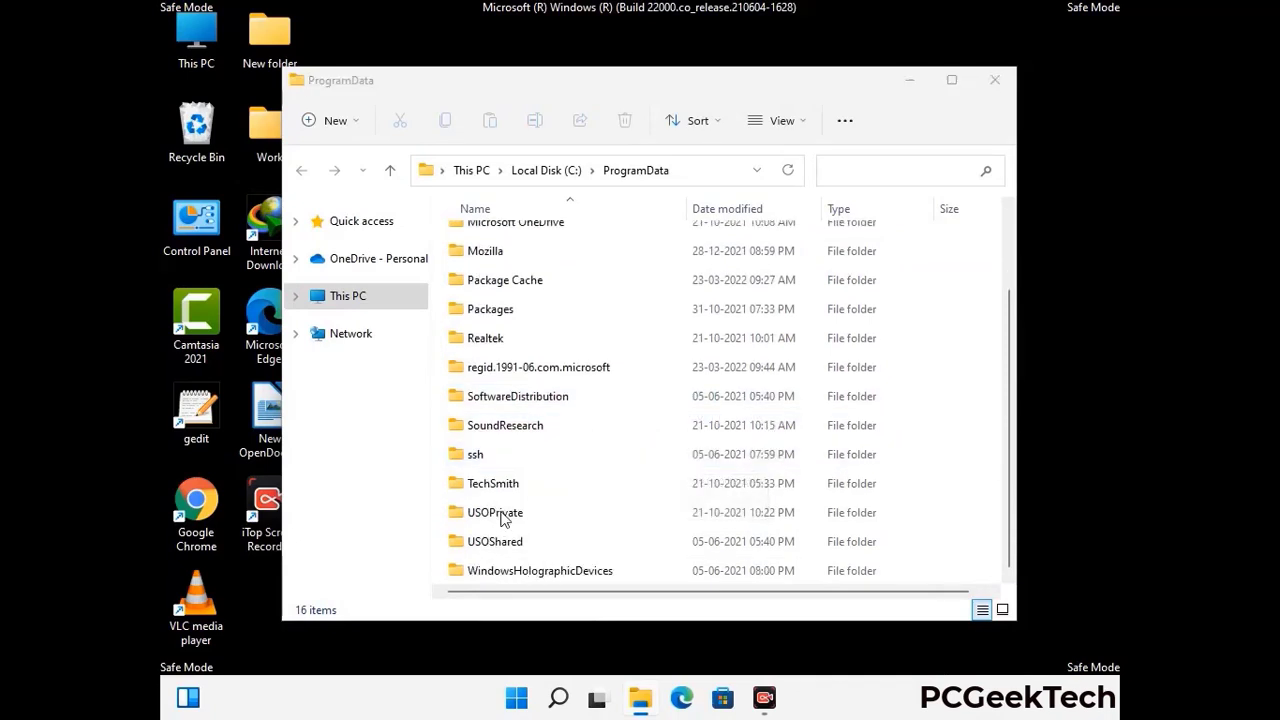
pyautogui.click(490, 251)
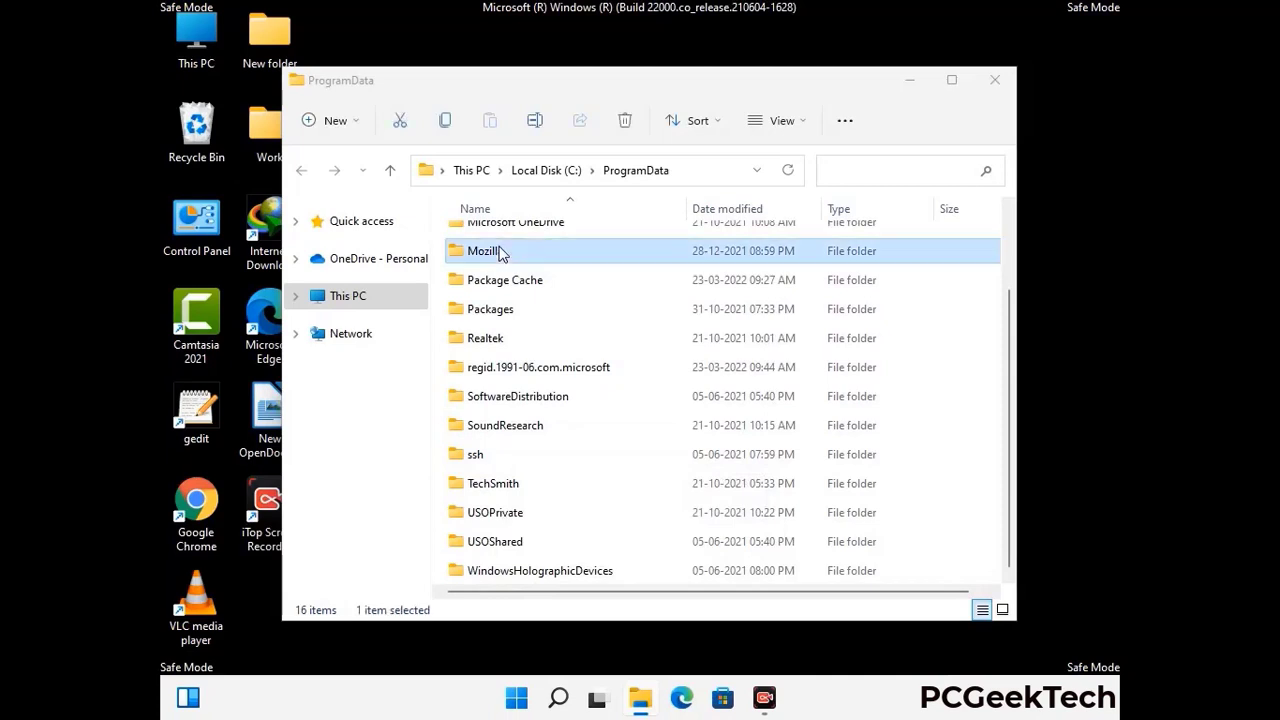
pyautogui.click(631, 121)
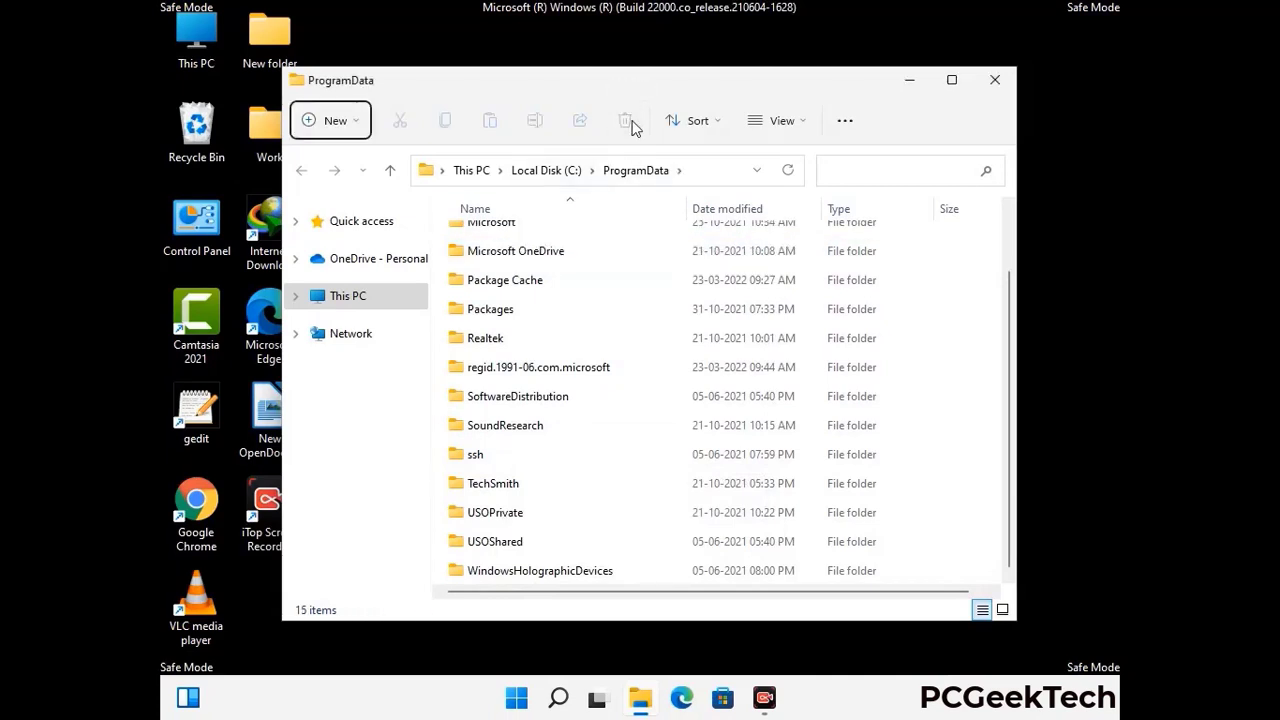
pyautogui.scroll(2, 657, 409)
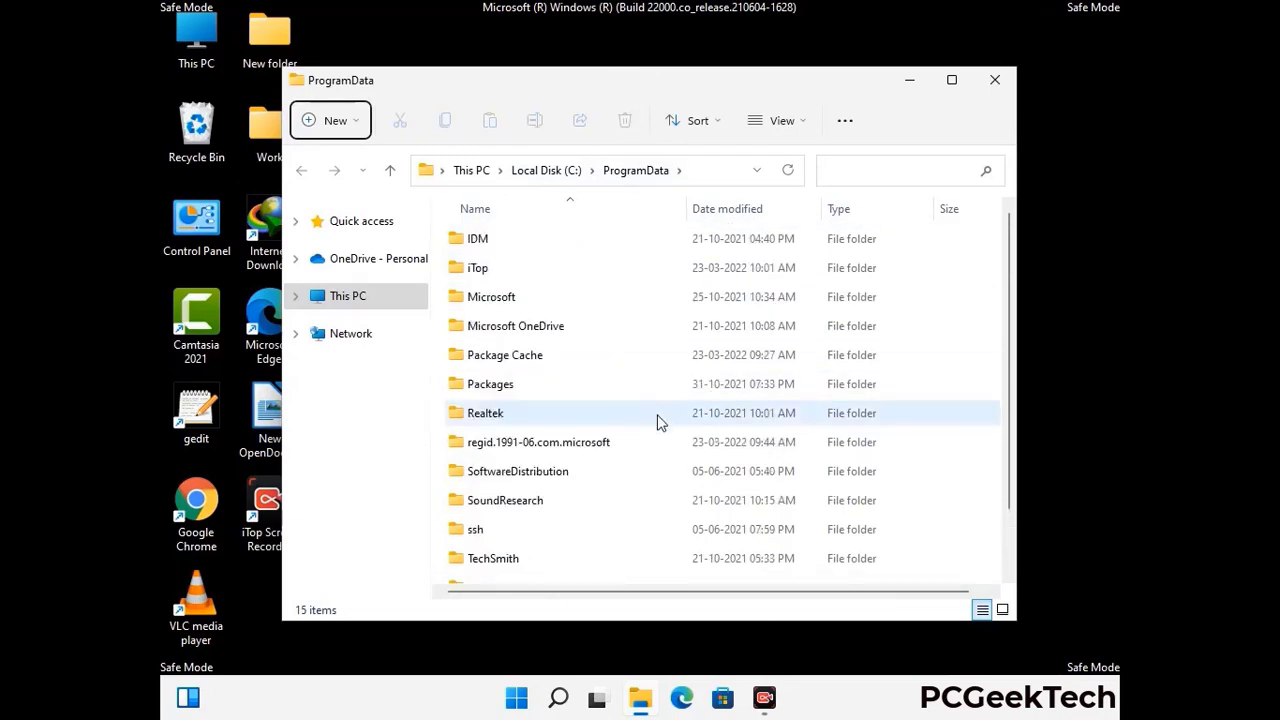
pyautogui.click(1003, 80)
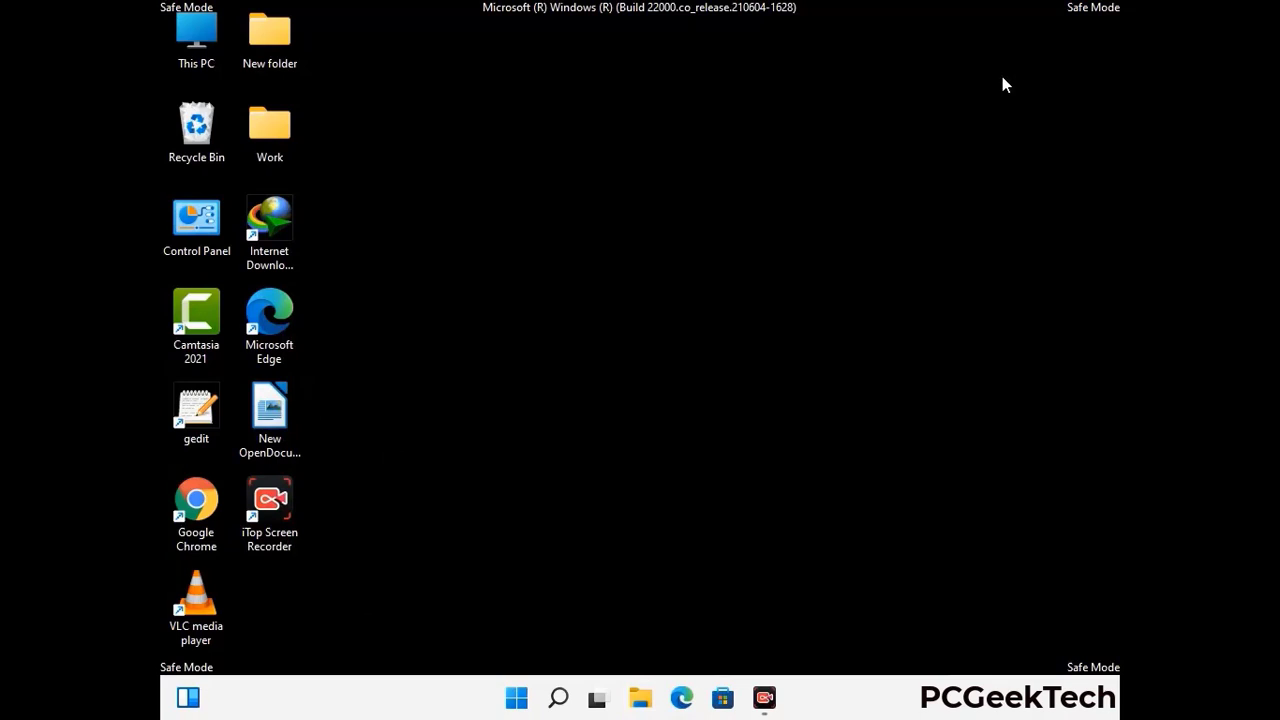
pyautogui.press('super+r')
pyautogui.moveTo(419, 467); pyautogui.dragTo(668, 259)
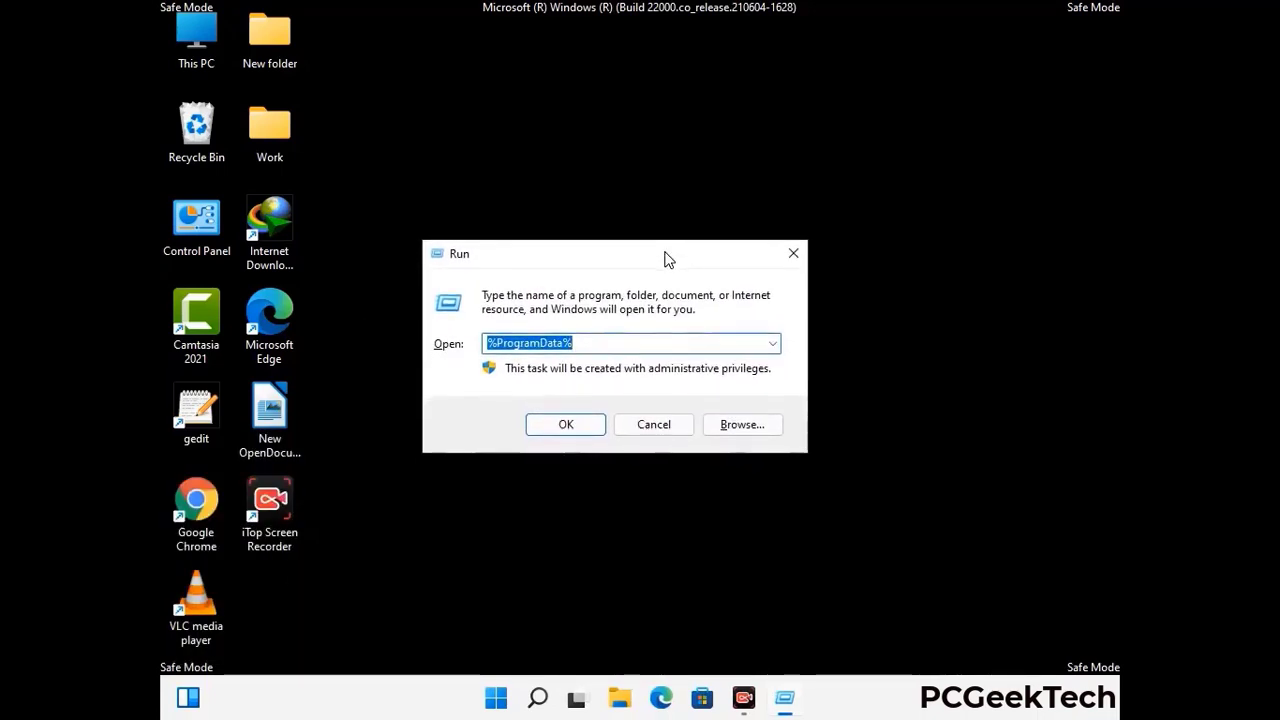
pyautogui.write('%Win')
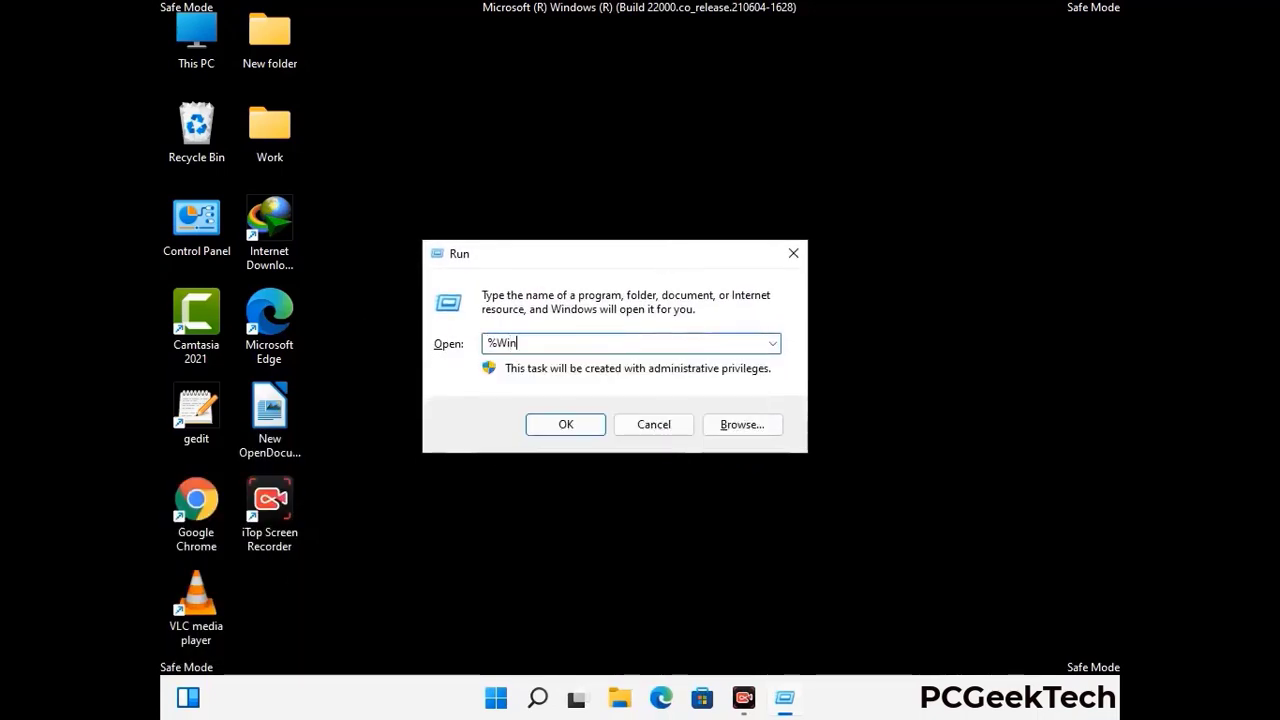
pyautogui.write('Dir%')
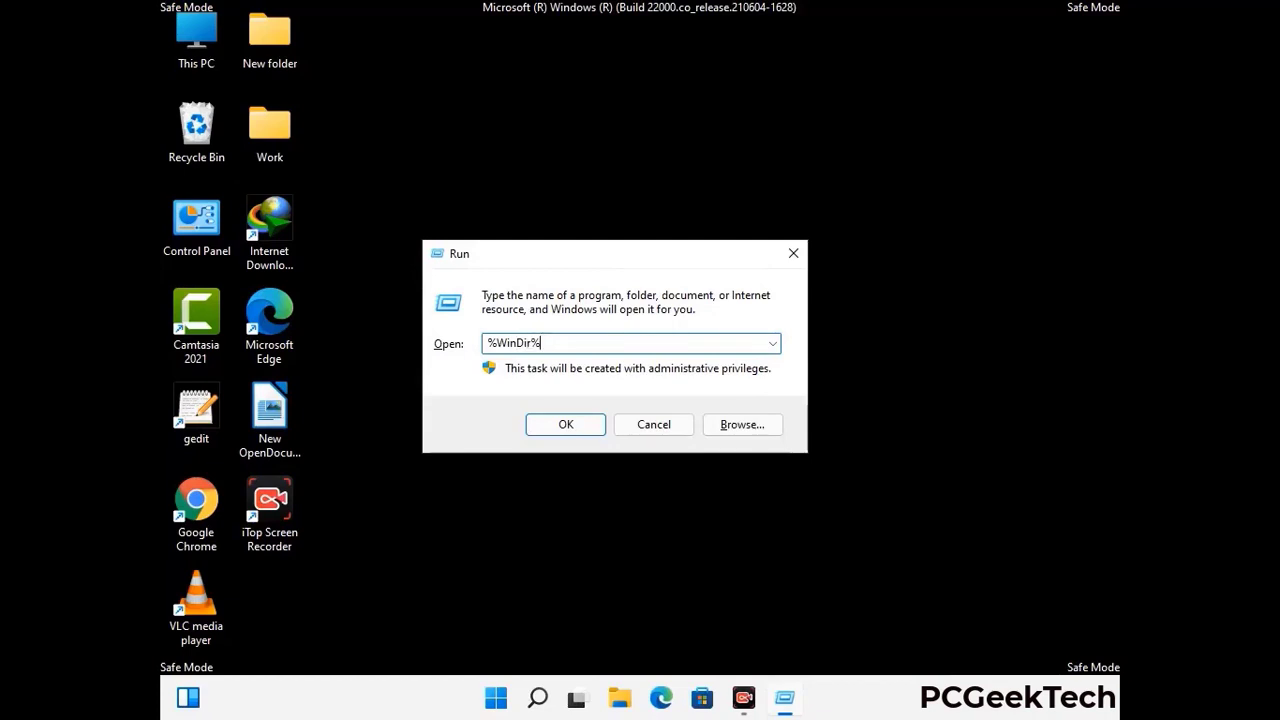
pyautogui.press('Return')
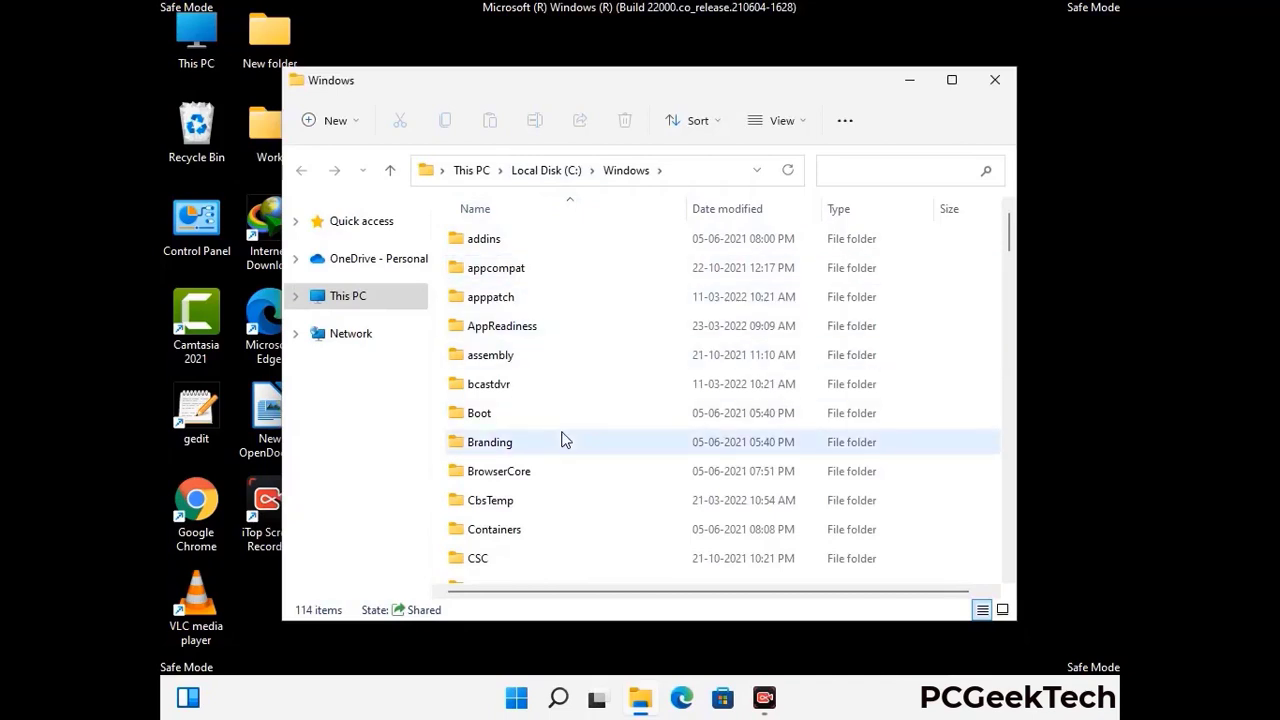
pyautogui.scroll(-1, 563, 437)
pyautogui.scroll(-3, 563, 441)
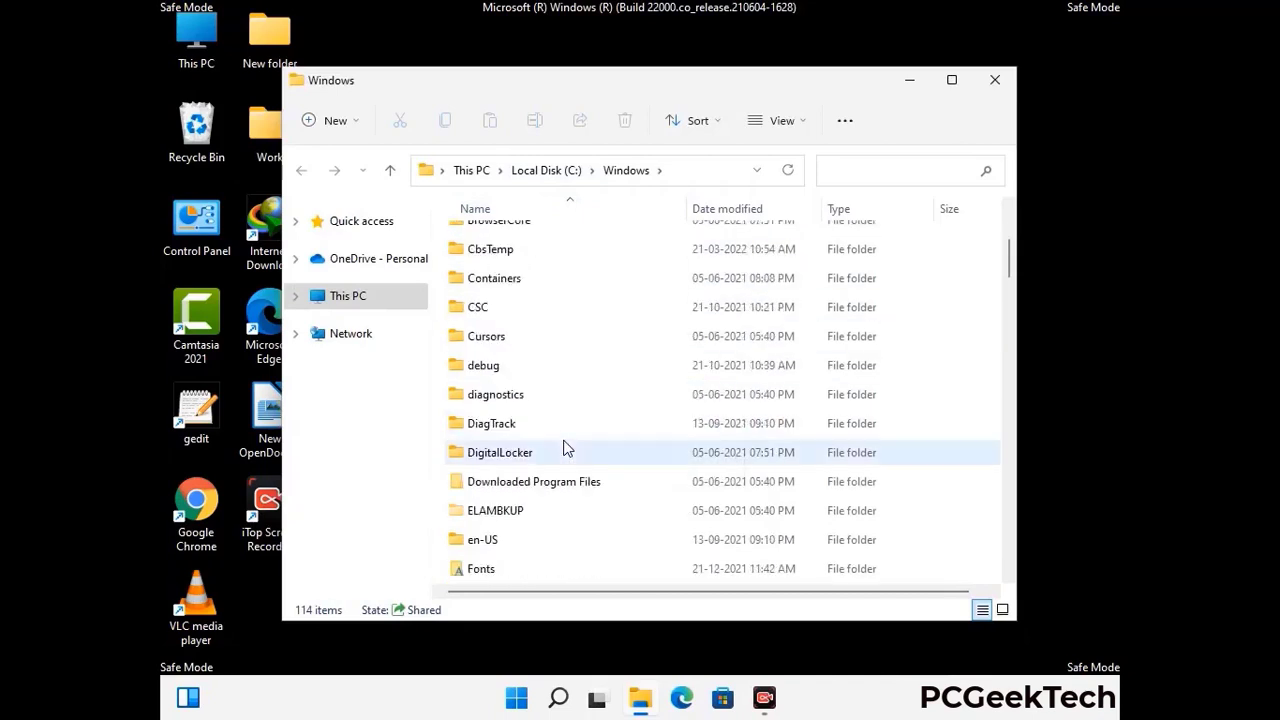
pyautogui.scroll(-5, 563, 450)
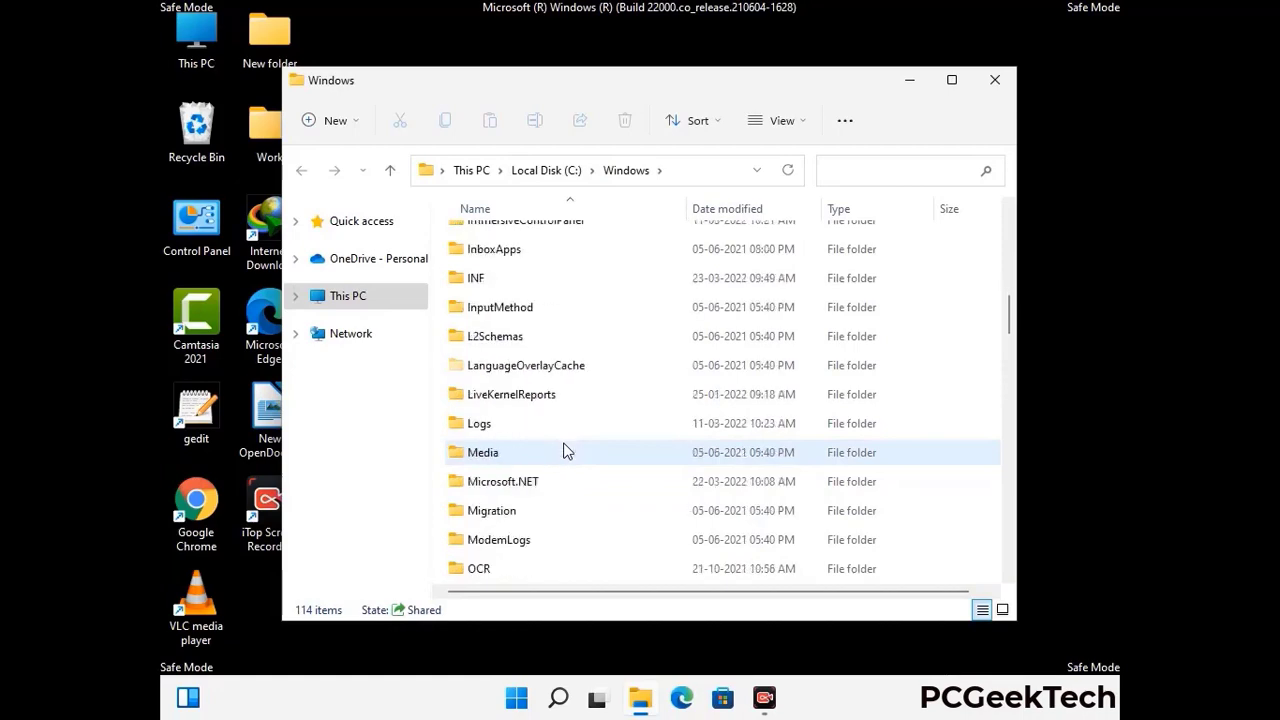
pyautogui.scroll(-1, 563, 450)
pyautogui.scroll(-8, 563, 450)
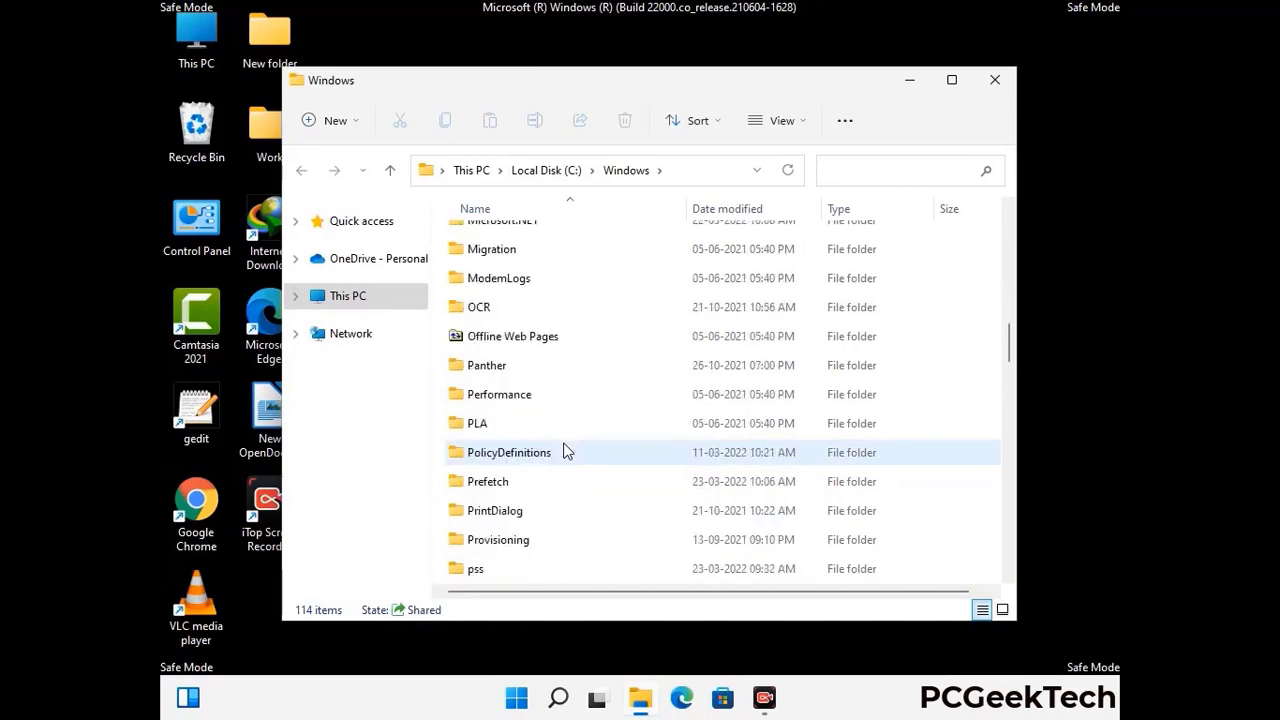
pyautogui.scroll(-6, 563, 450)
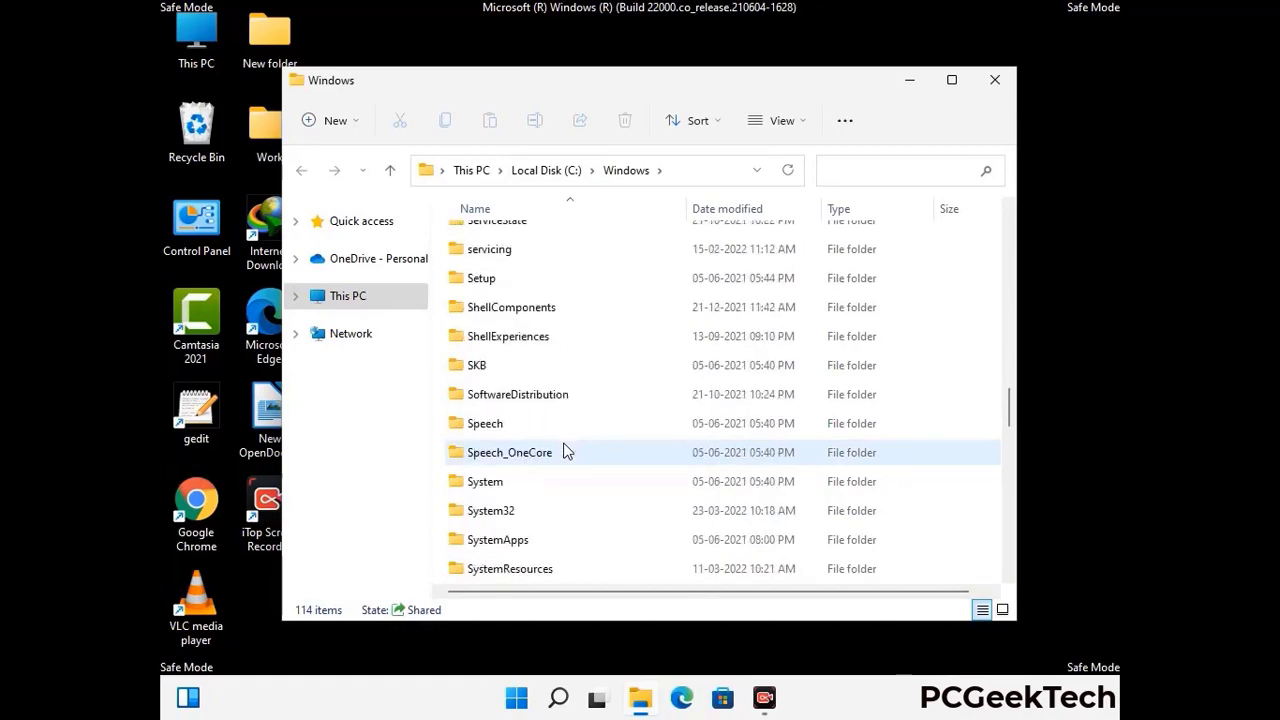
pyautogui.scroll(-2, 563, 450)
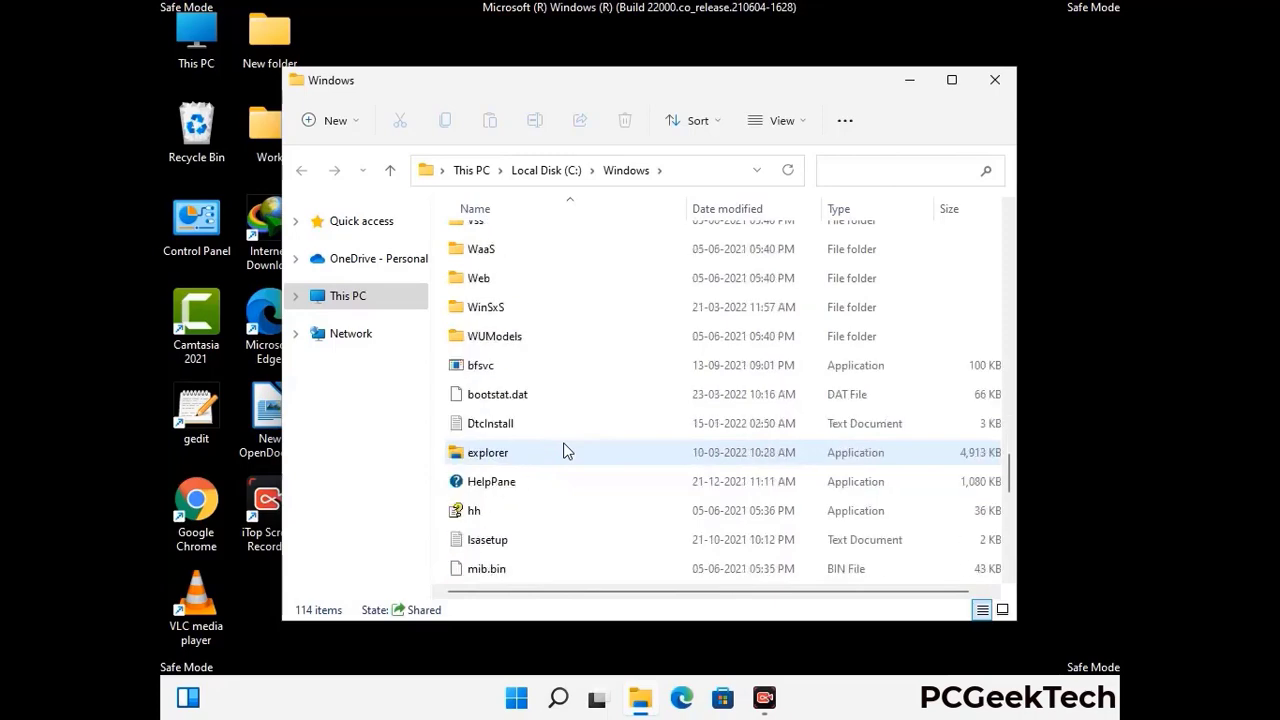
pyautogui.scroll(-8, 563, 450)
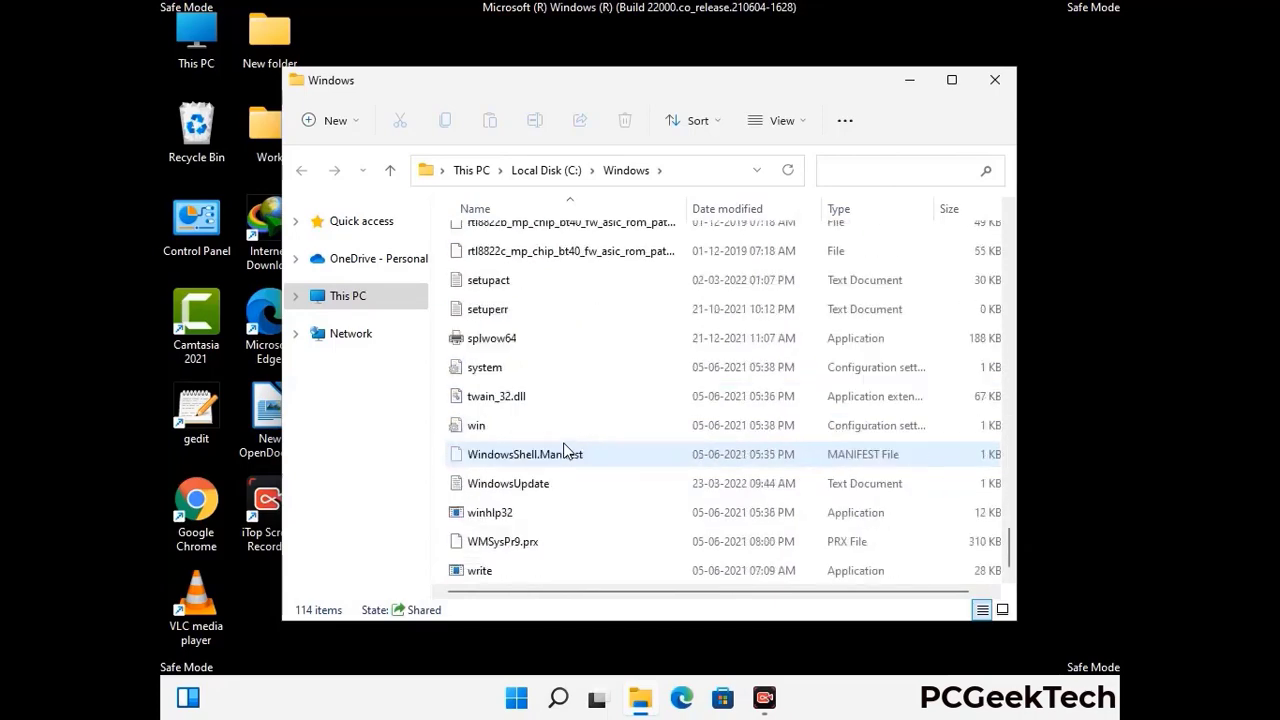
pyautogui.scroll(8, 563, 450)
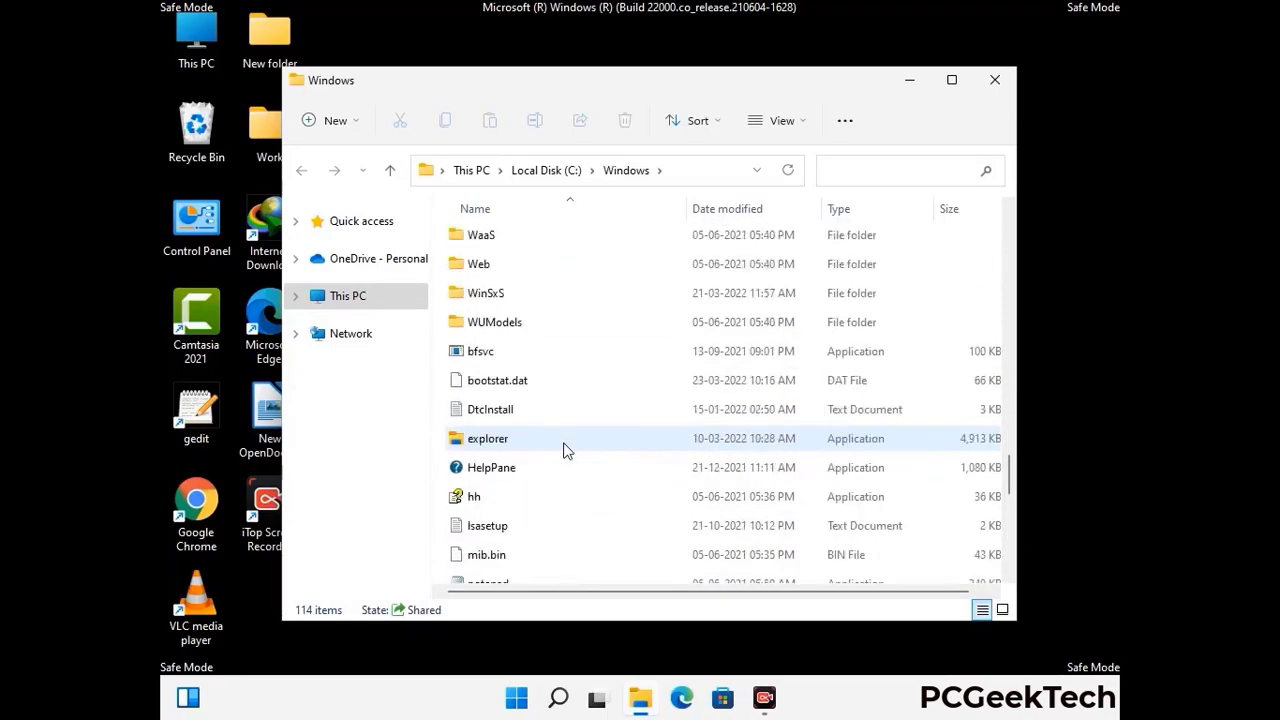
pyautogui.scroll(4, 563, 450)
pyautogui.scroll(3, 563, 450)
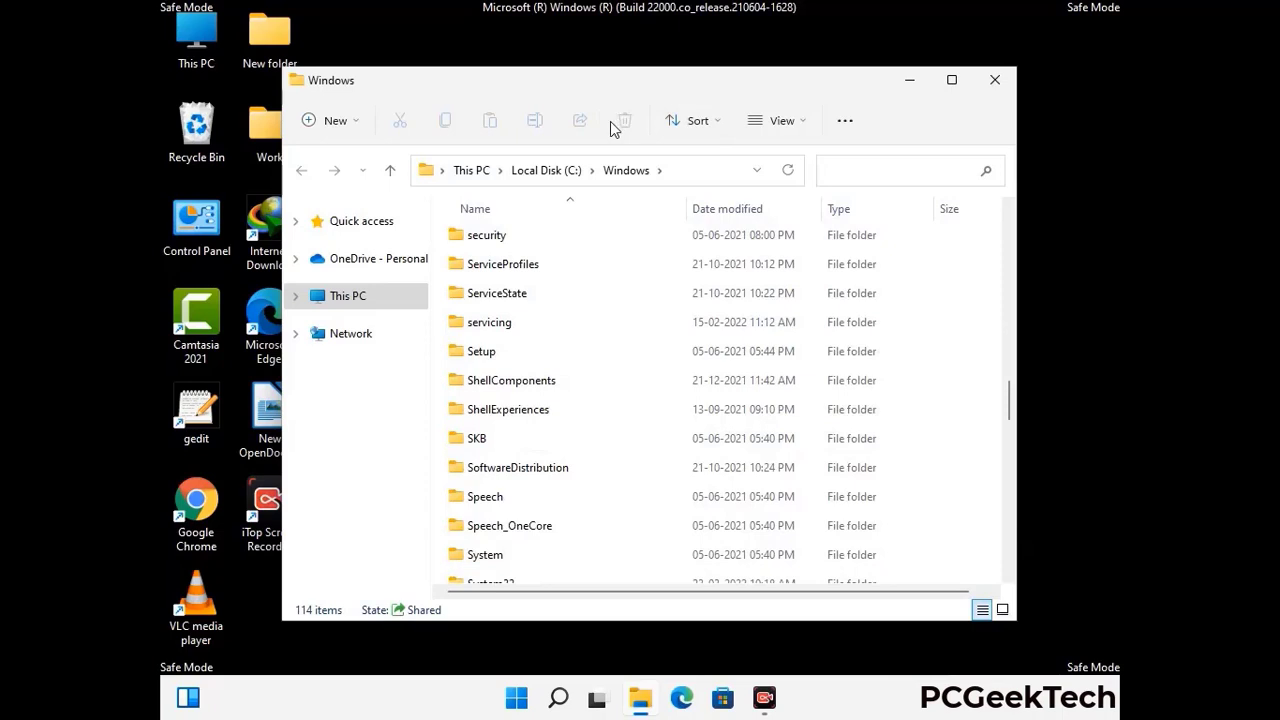
pyautogui.click(996, 80)
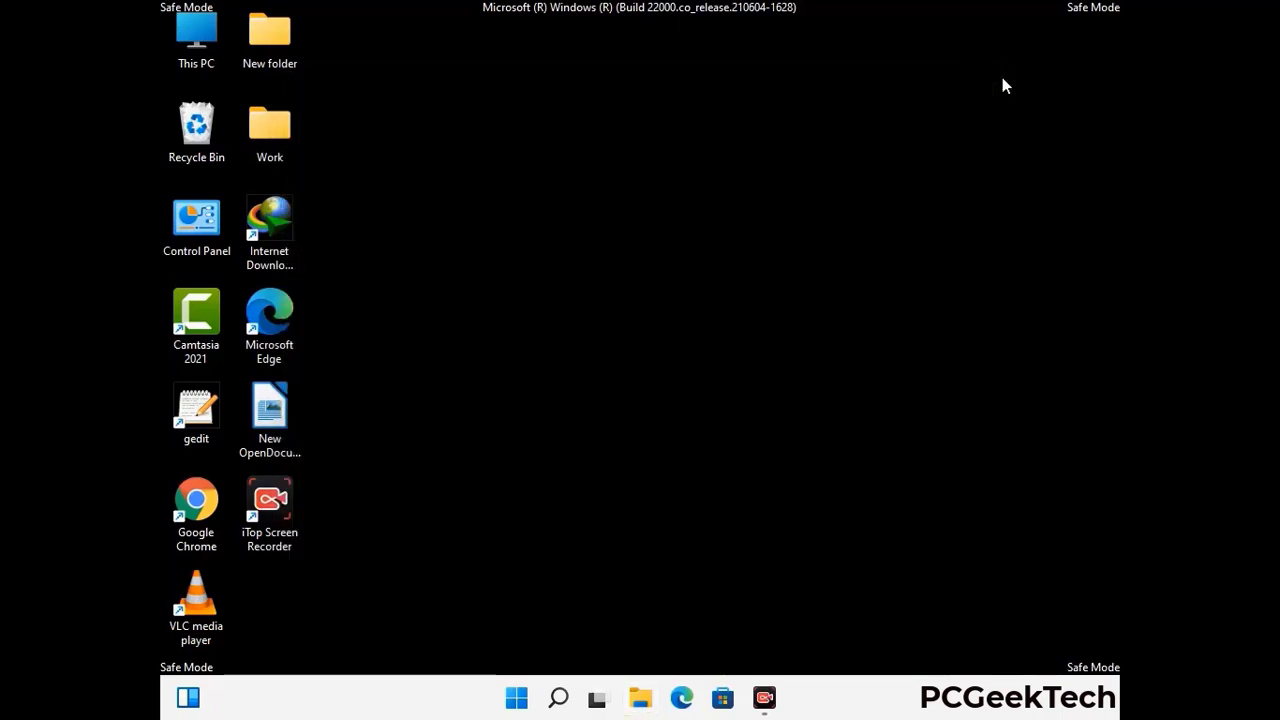
# Step: Run %temp% to open the user's local Temp folder
pyautogui.press('super+r')
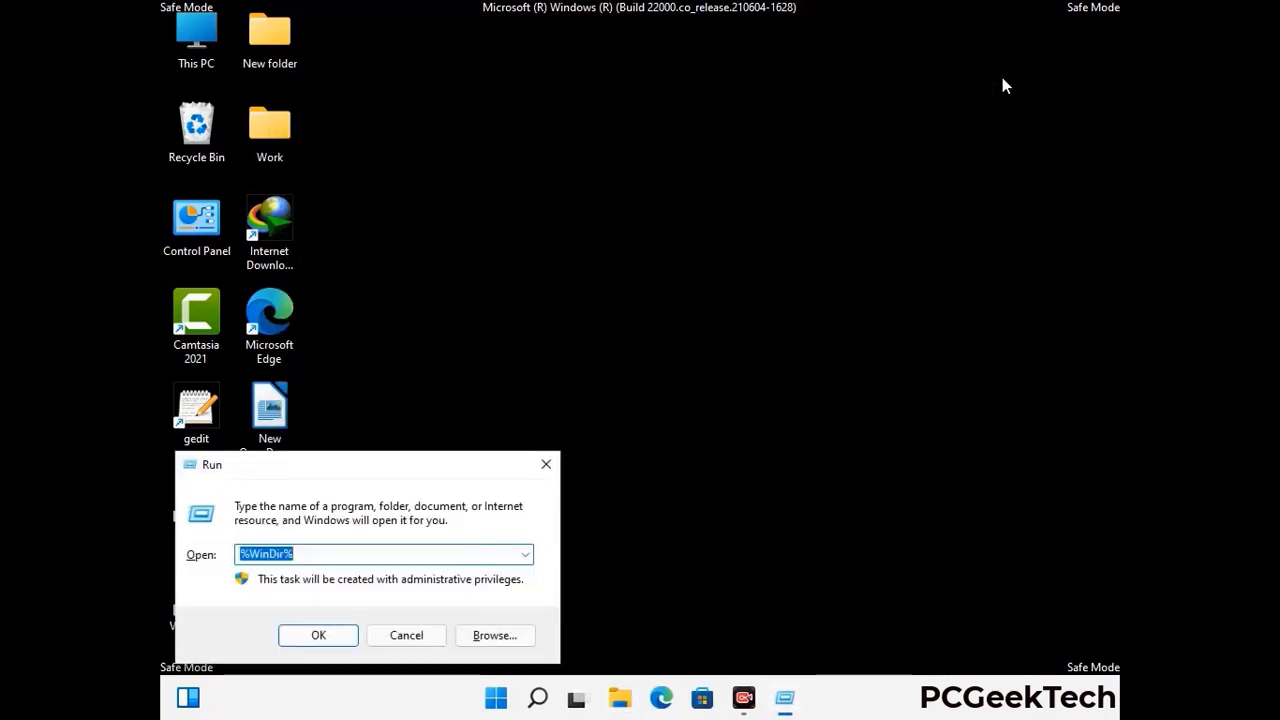
pyautogui.moveTo(423, 471); pyautogui.dragTo(726, 172)
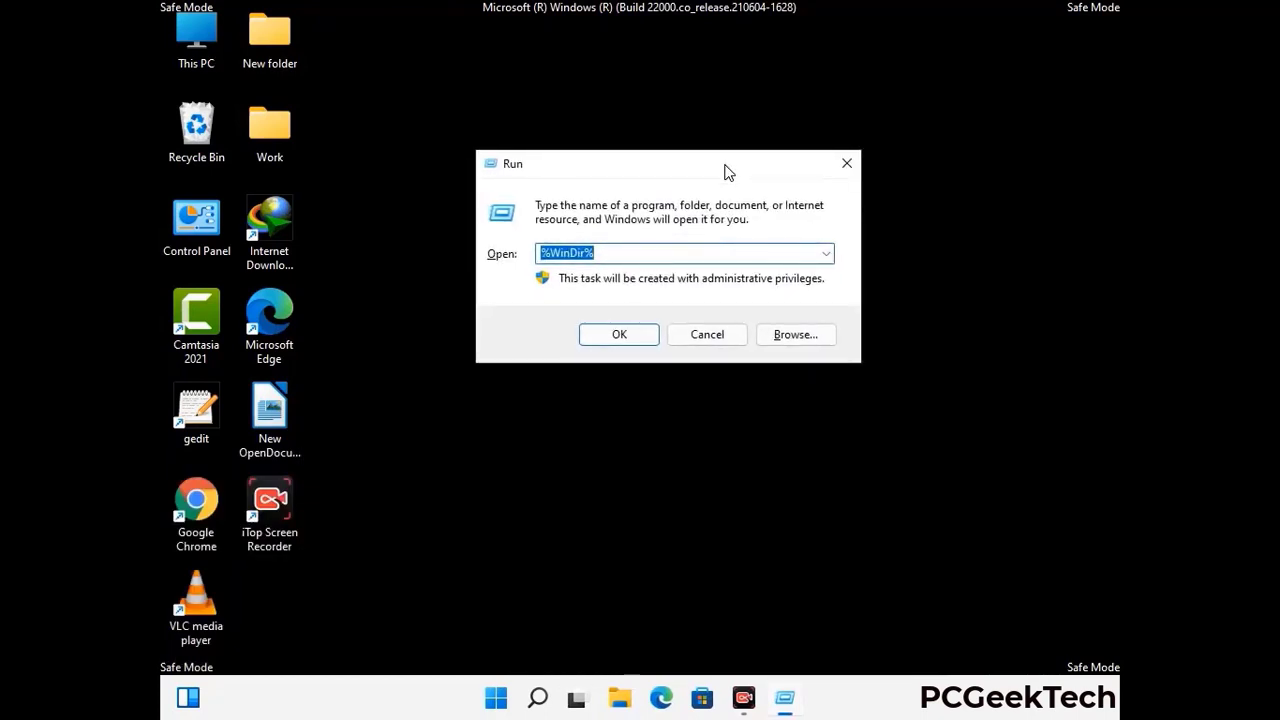
pyautogui.write('%temp')
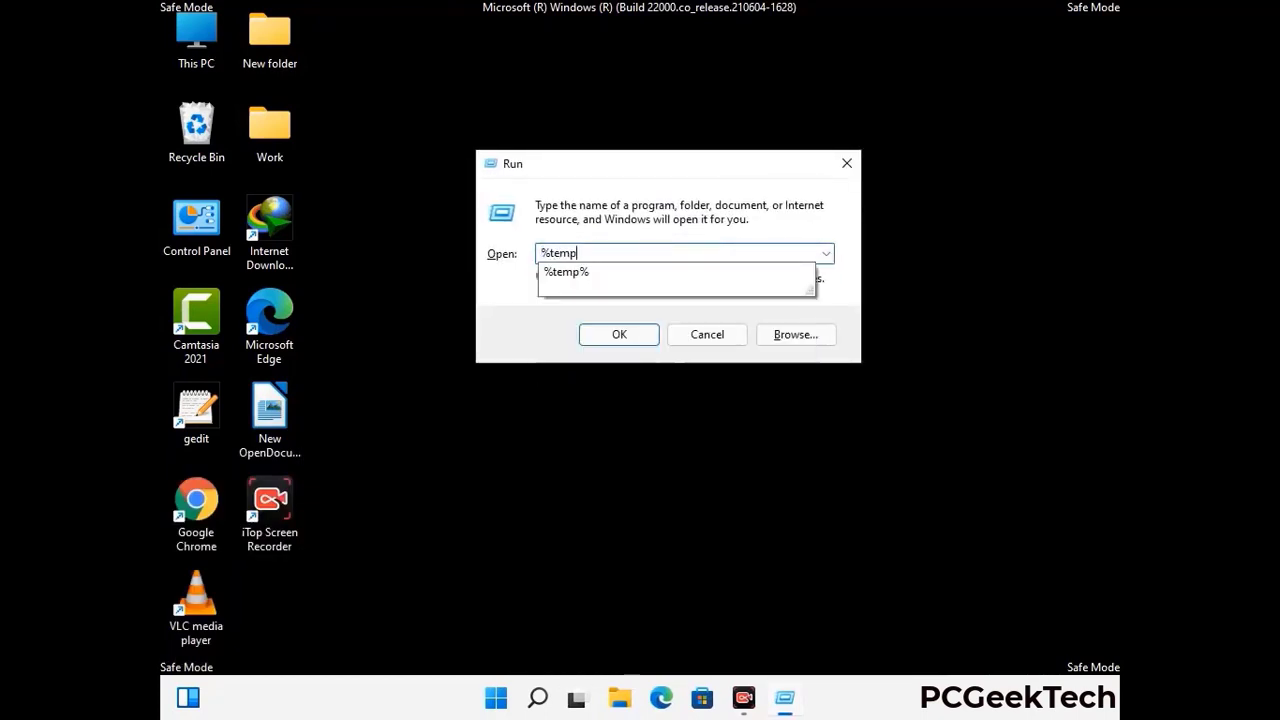
pyautogui.write('%')
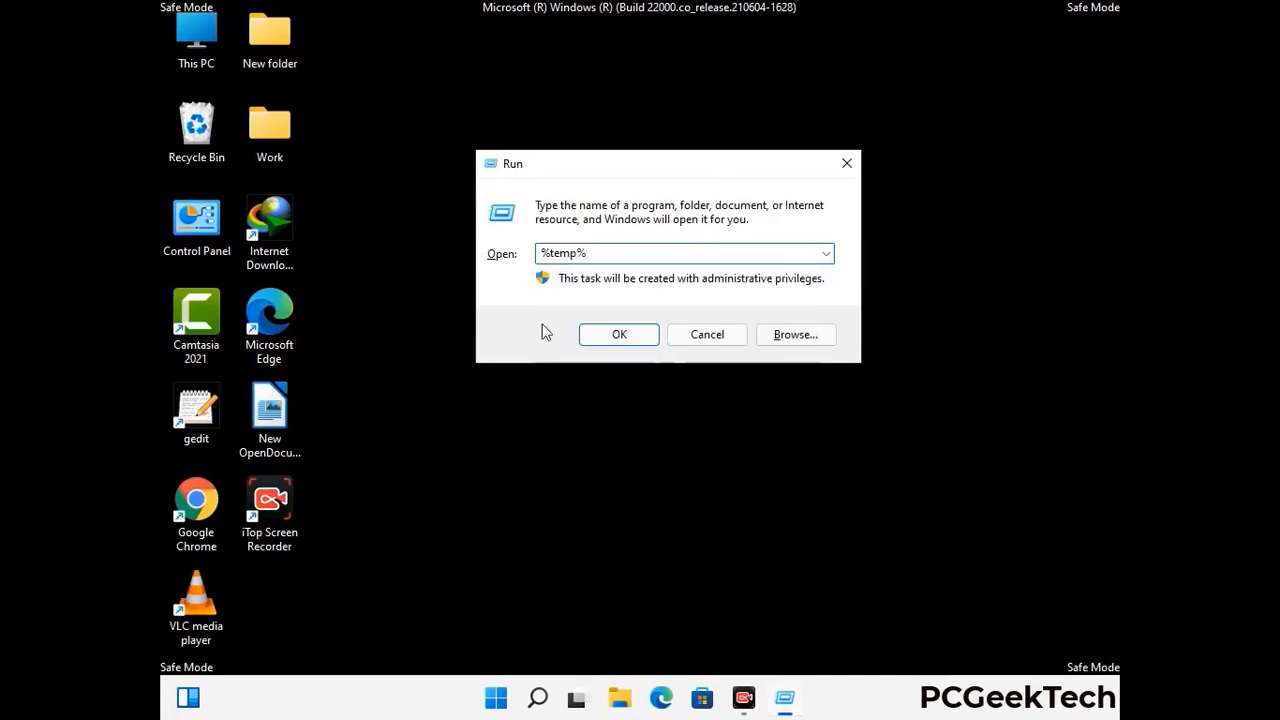
pyautogui.click(641, 333)
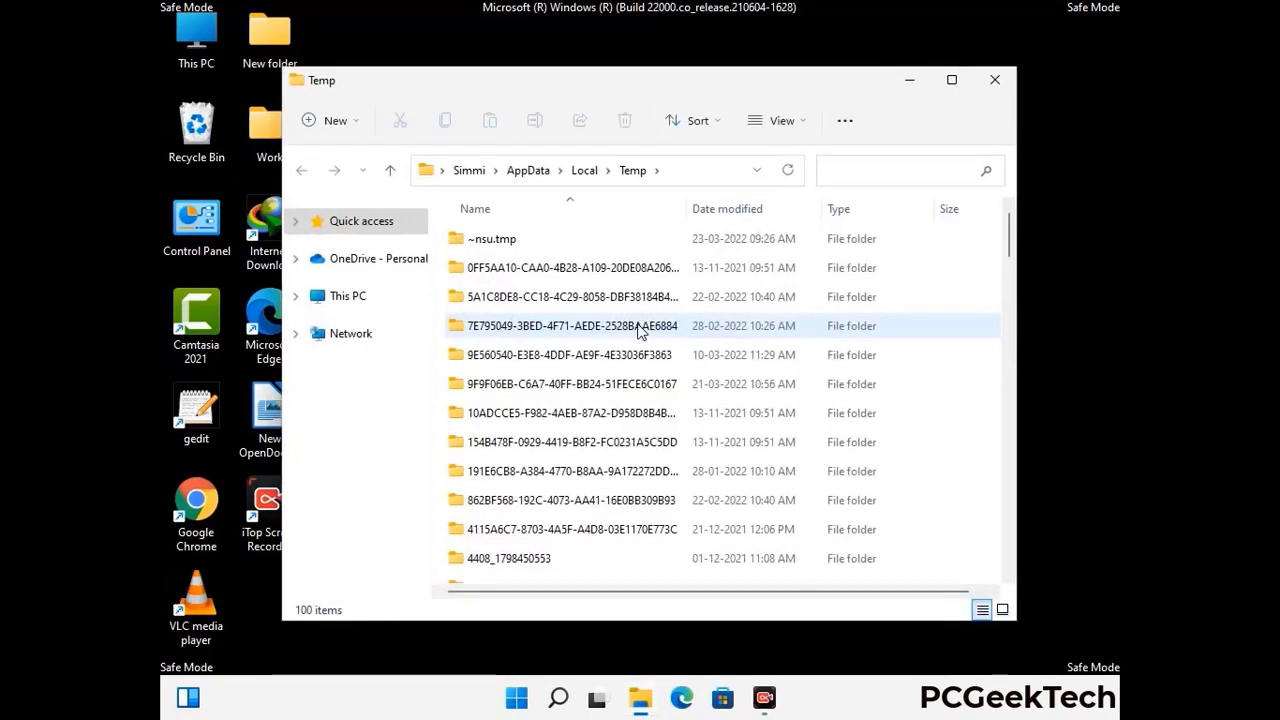
# Step: Select and delete everything in the Temp folder, then close the window
pyautogui.click(580, 386)
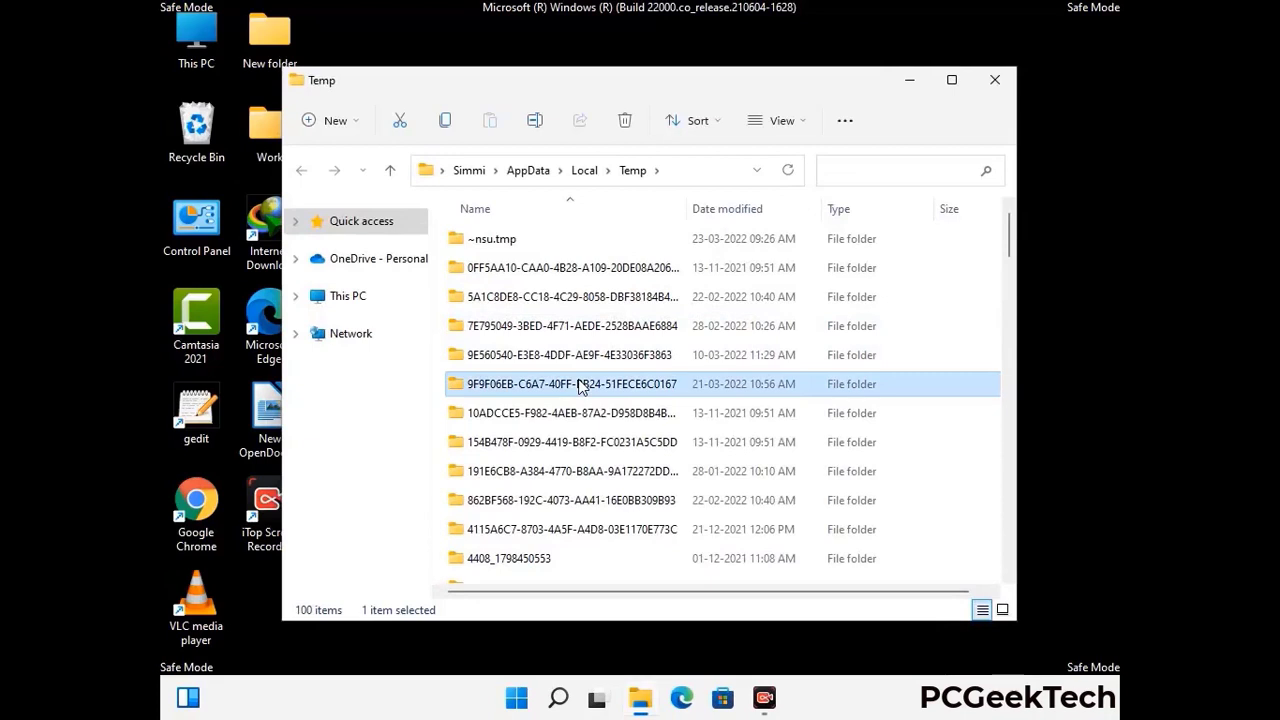
pyautogui.hotkey('ctrl', 'a')
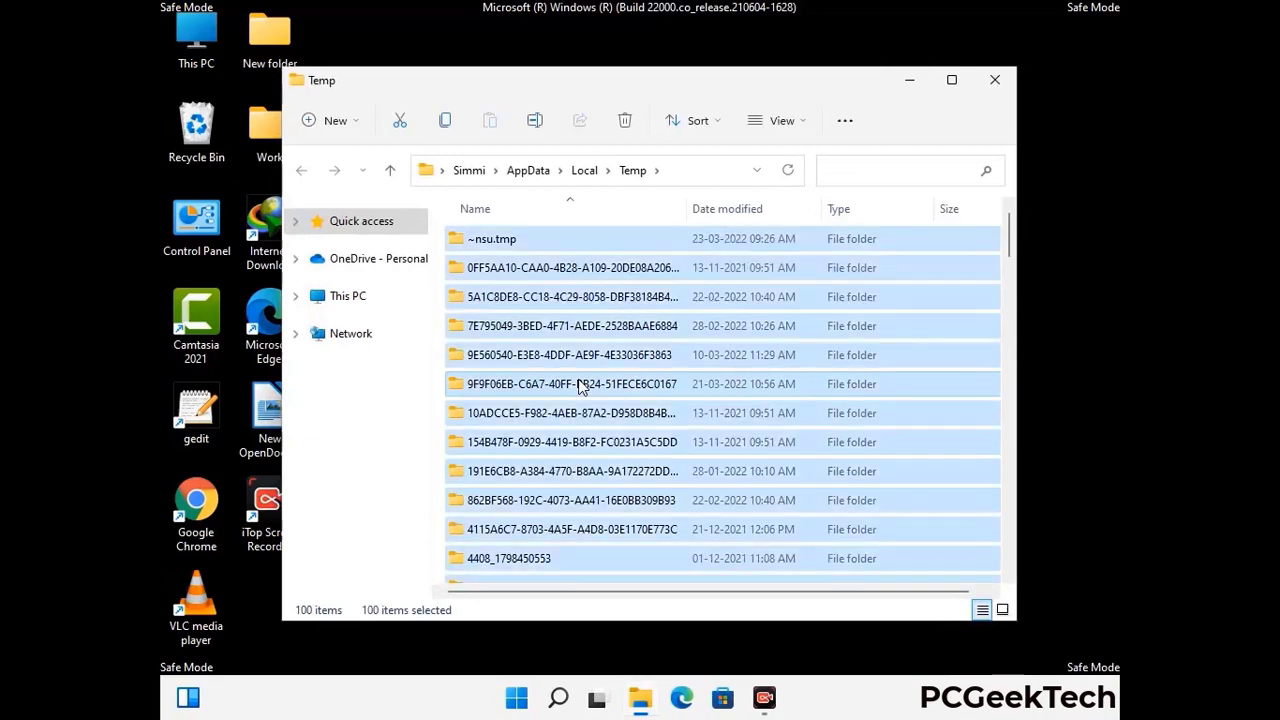
pyautogui.click(627, 122)
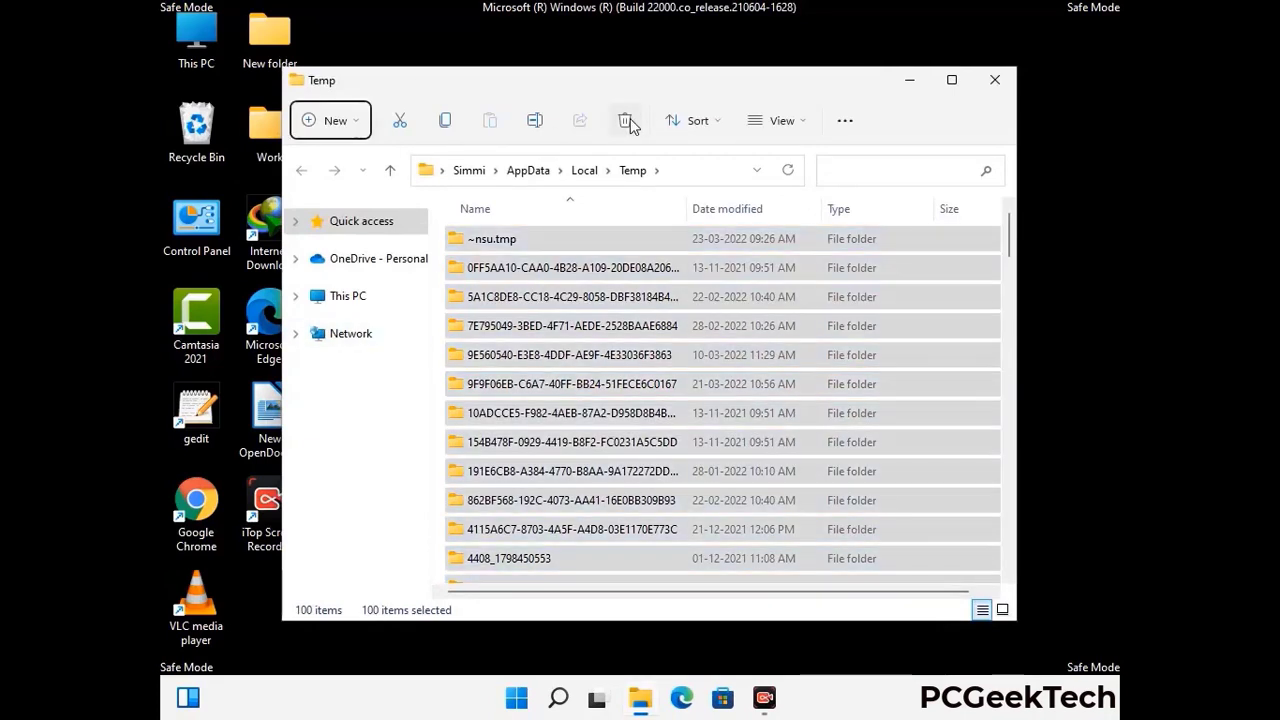
pyautogui.click(994, 80)
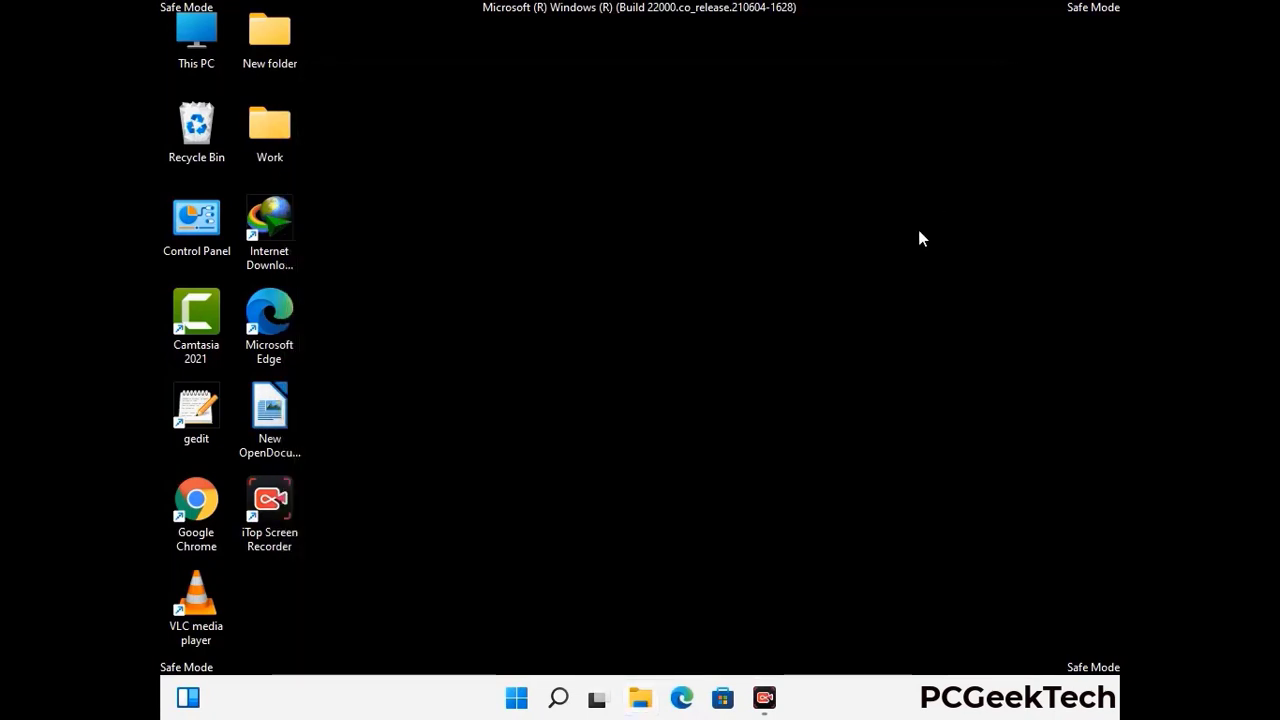
# Step: Run temp to open the C:\Windows\Temp folder
pyautogui.press('super+r')
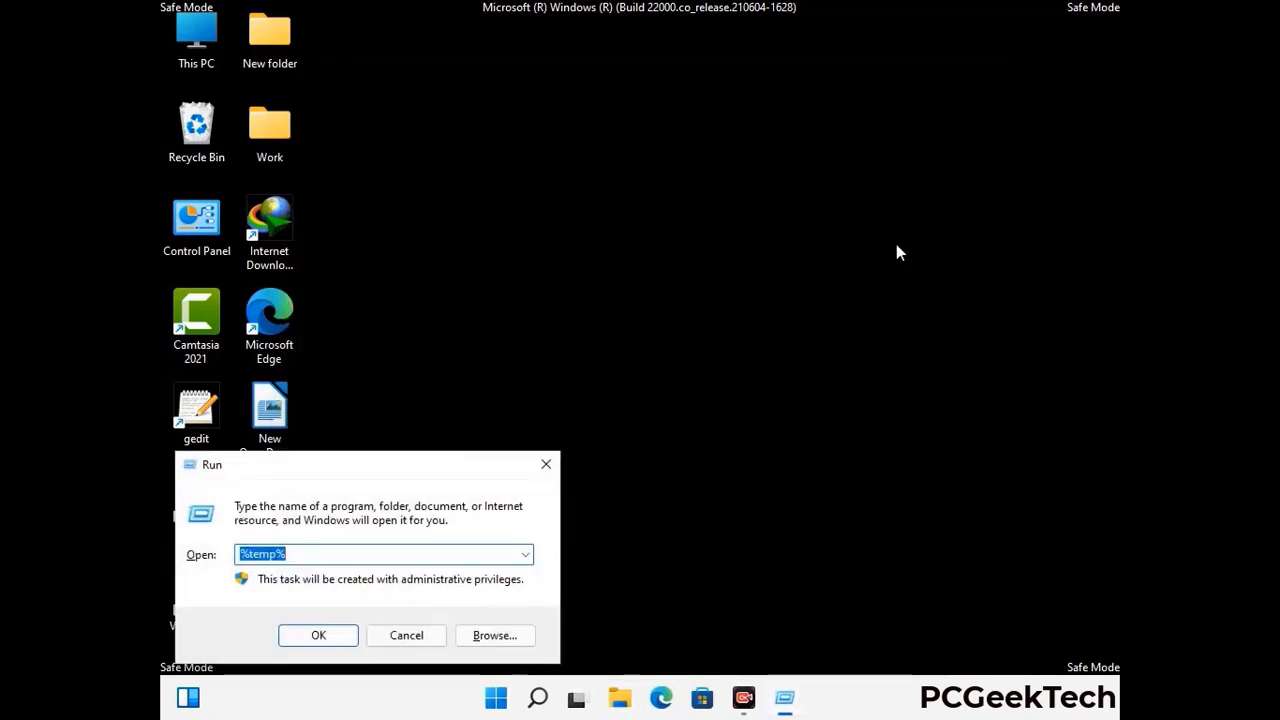
pyautogui.moveTo(444, 462); pyautogui.dragTo(732, 186)
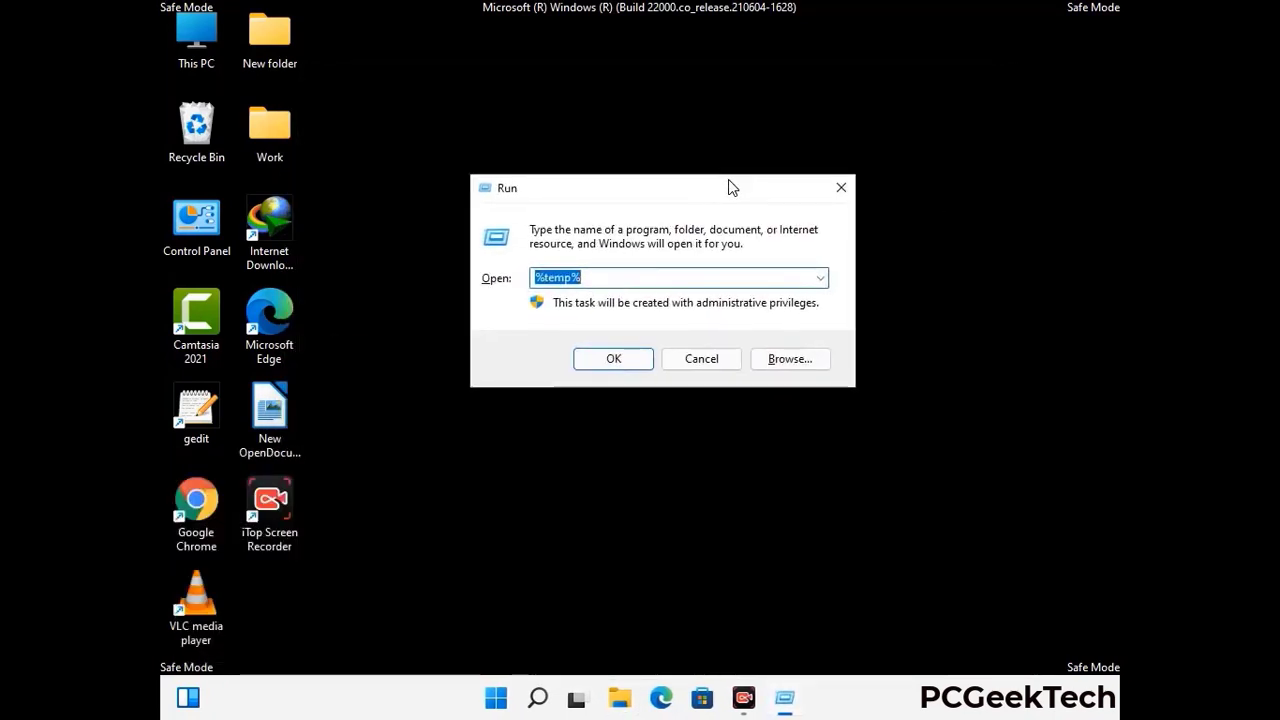
pyautogui.write('temp')
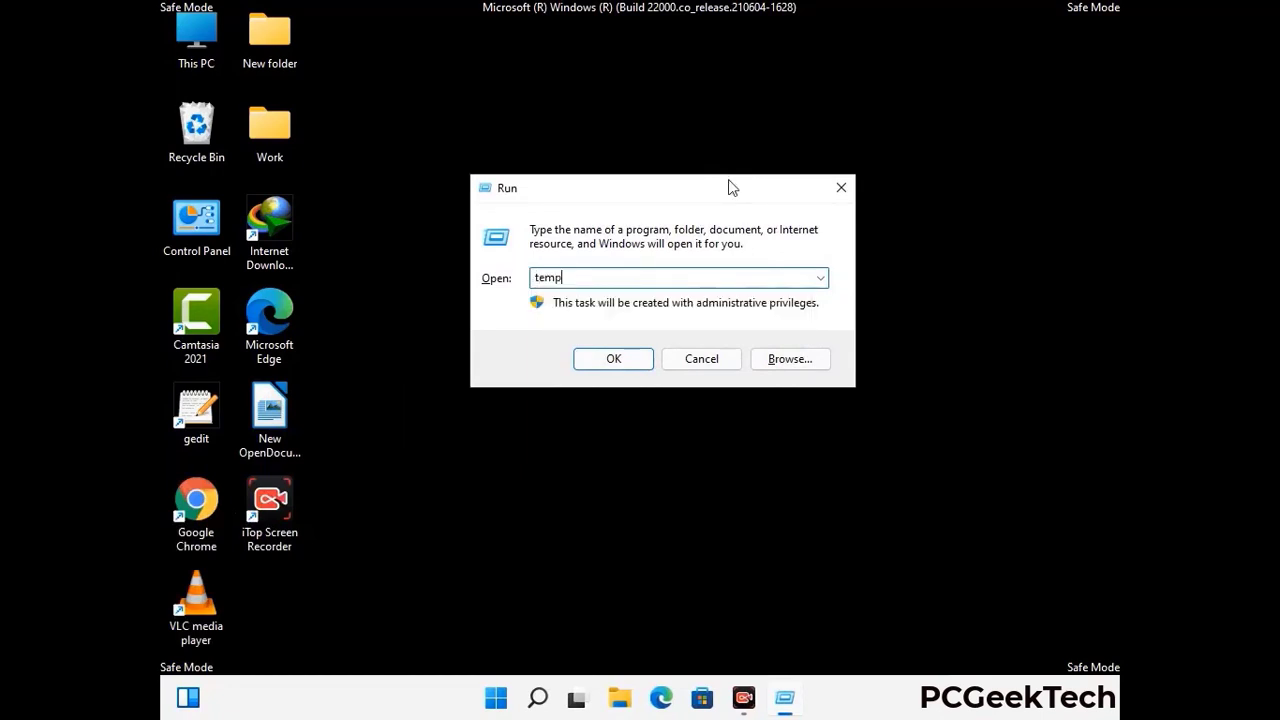
pyautogui.press('Return')
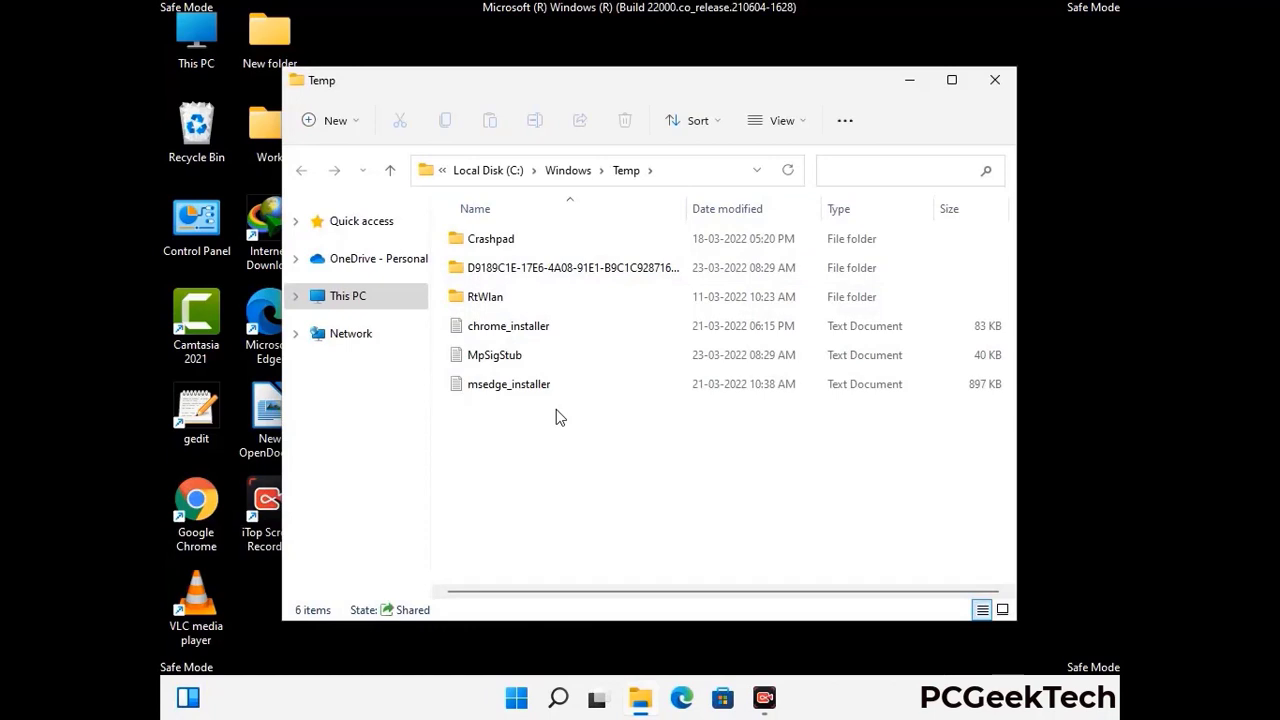
# Step: Delete all six items in Windows Temp and close the window
pyautogui.hotkey('ctrl', 'a')
pyautogui.click(625, 120)
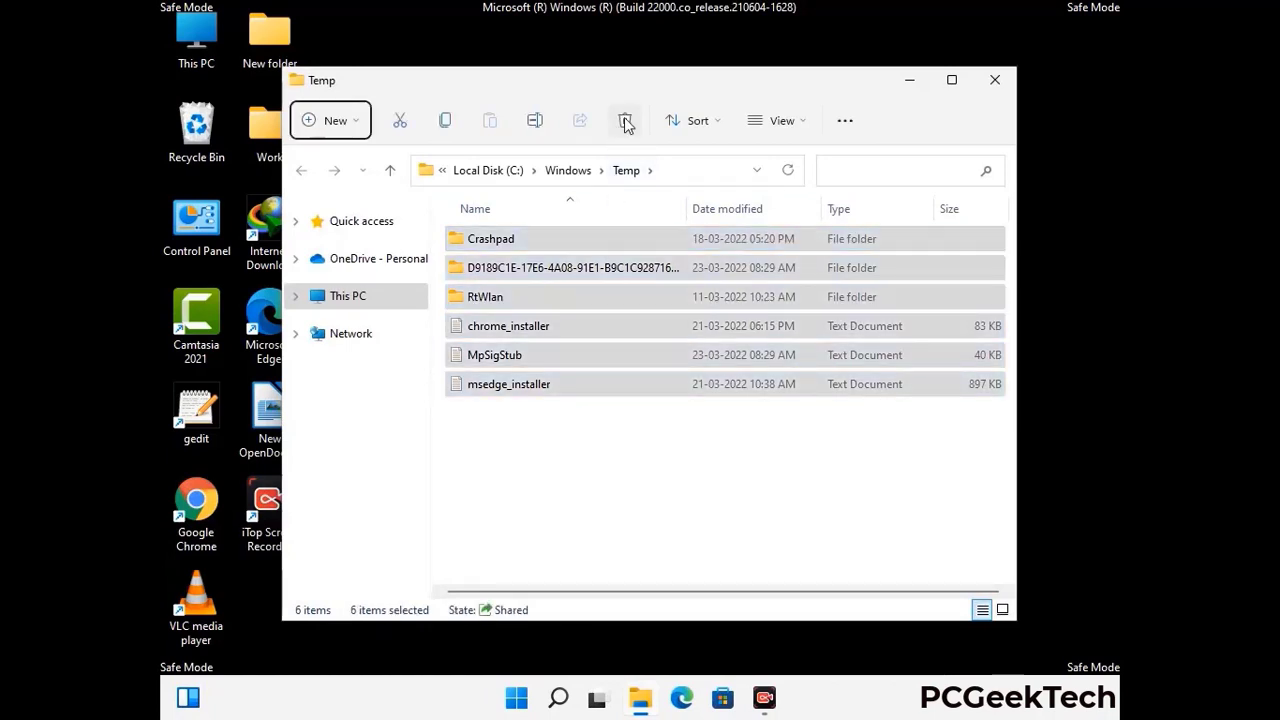
pyautogui.click(995, 80)
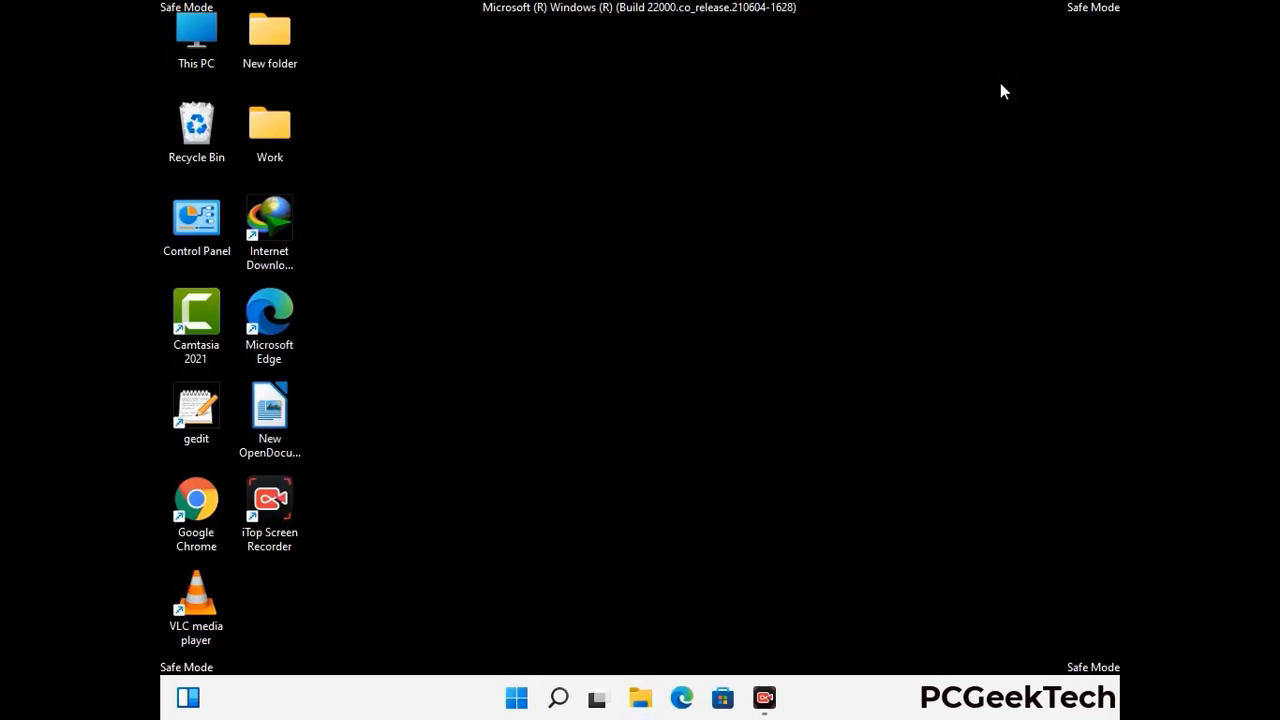
# Step: Launch Registry Editor by running regedit from the Run prompt
pyautogui.press('super+r')
pyautogui.moveTo(385, 465); pyautogui.dragTo(666, 160)
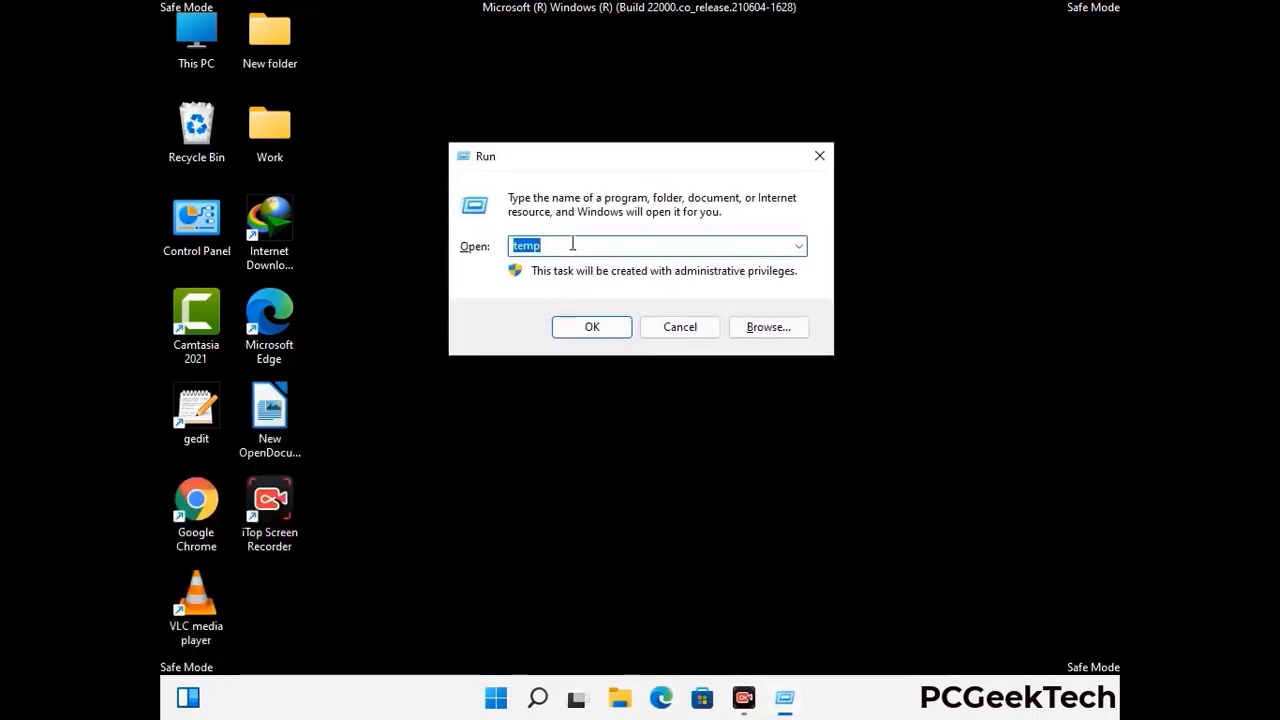
pyautogui.write('regedit')
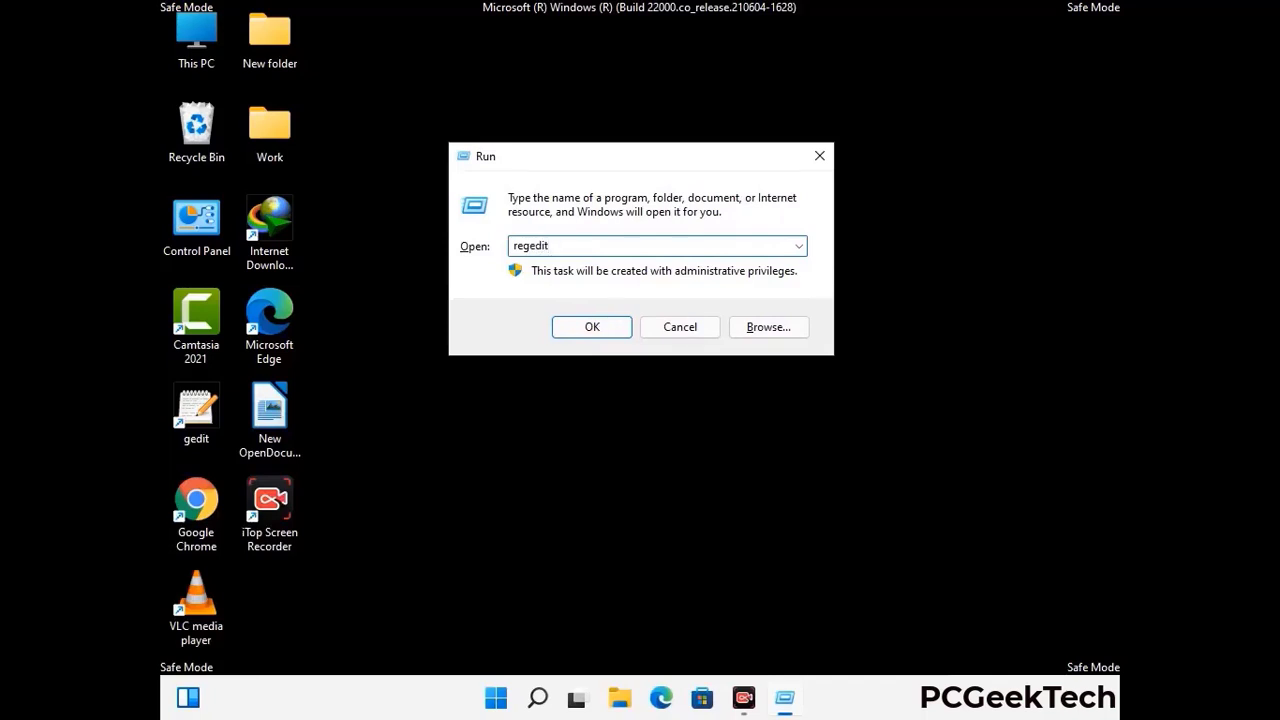
pyautogui.press('Return')
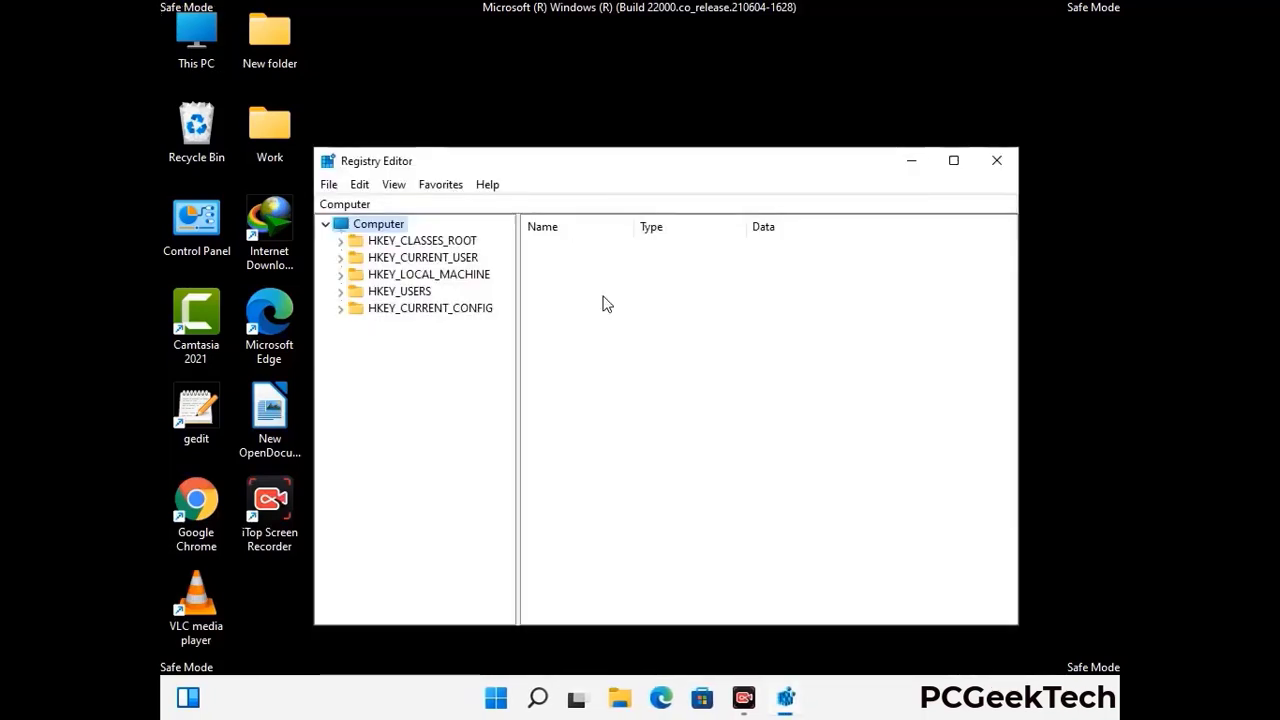
# Step: Expand HKEY_CURRENT_USER, then Software, then Microsoft in the key tree
pyautogui.click(429, 274)
pyautogui.click(340, 257)
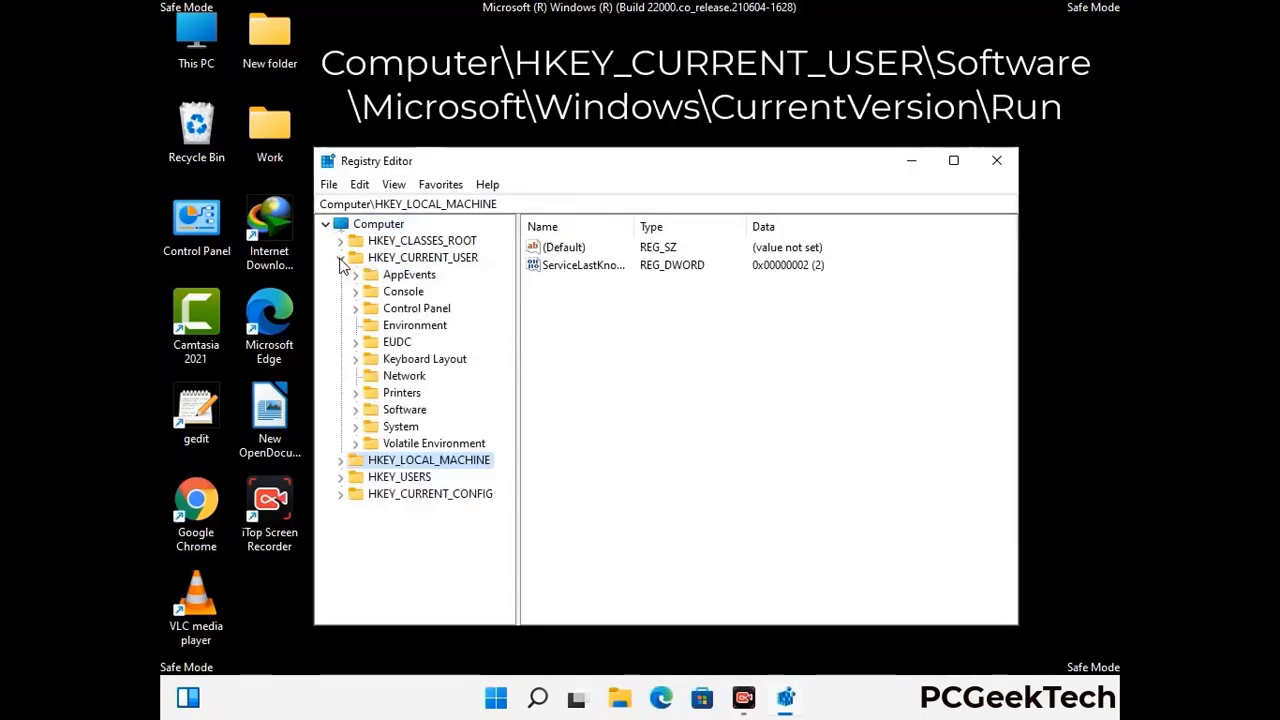
pyautogui.click(400, 411)
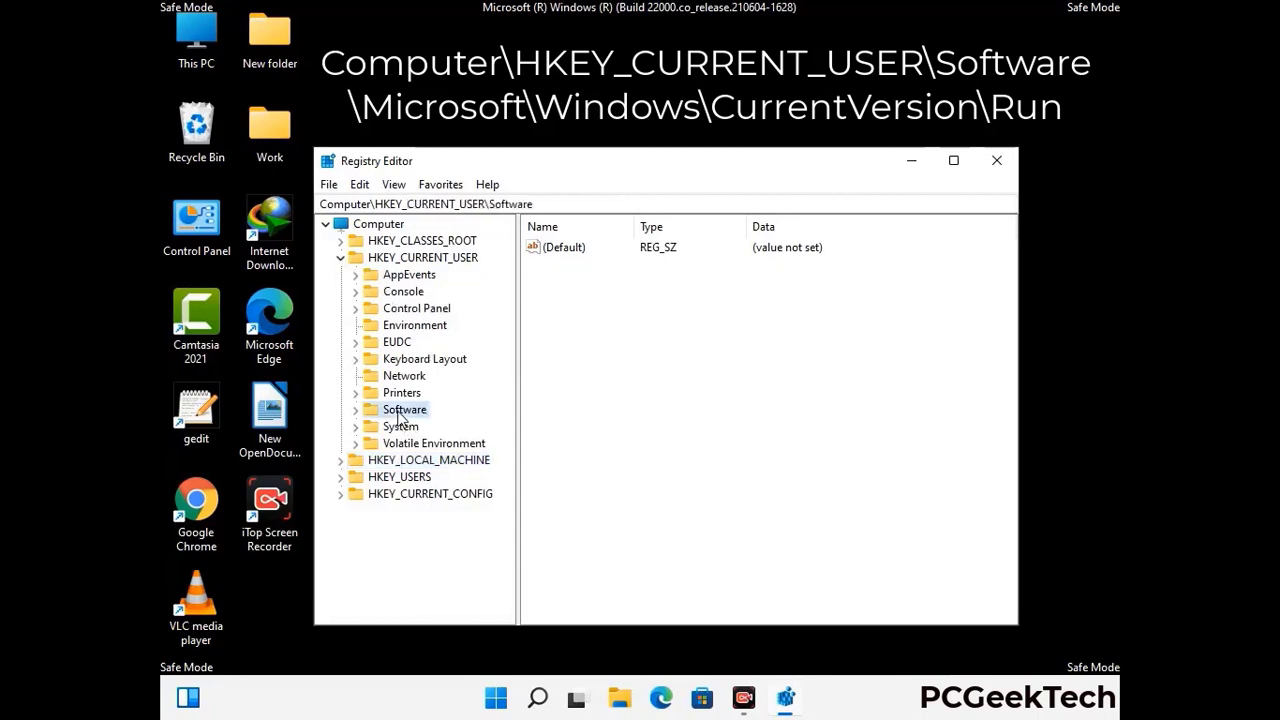
pyautogui.click(356, 412)
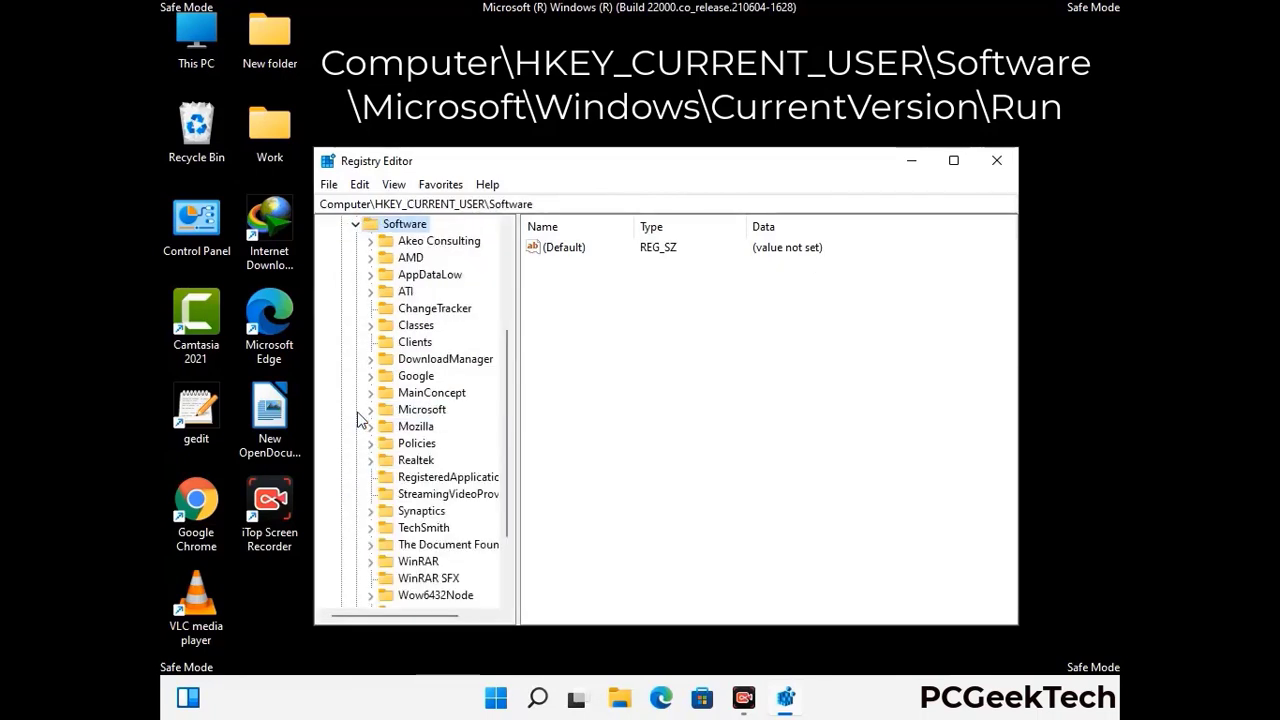
pyautogui.click(418, 411)
pyautogui.click(371, 410)
# Step: Expand Microsoft\Windows\CurrentVersion to show its Run and RunOnce subkeys
pyautogui.scroll(-2, 462, 436)
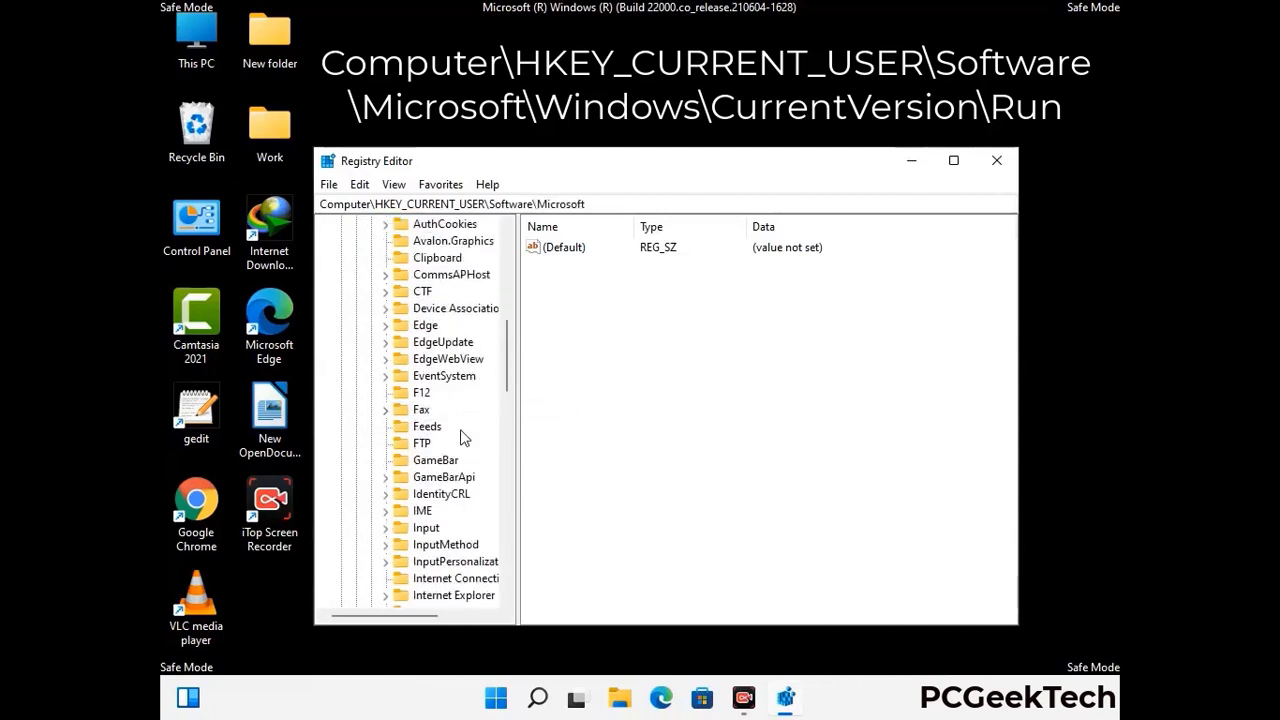
pyautogui.scroll(-2, 462, 436)
pyautogui.scroll(-1, 462, 436)
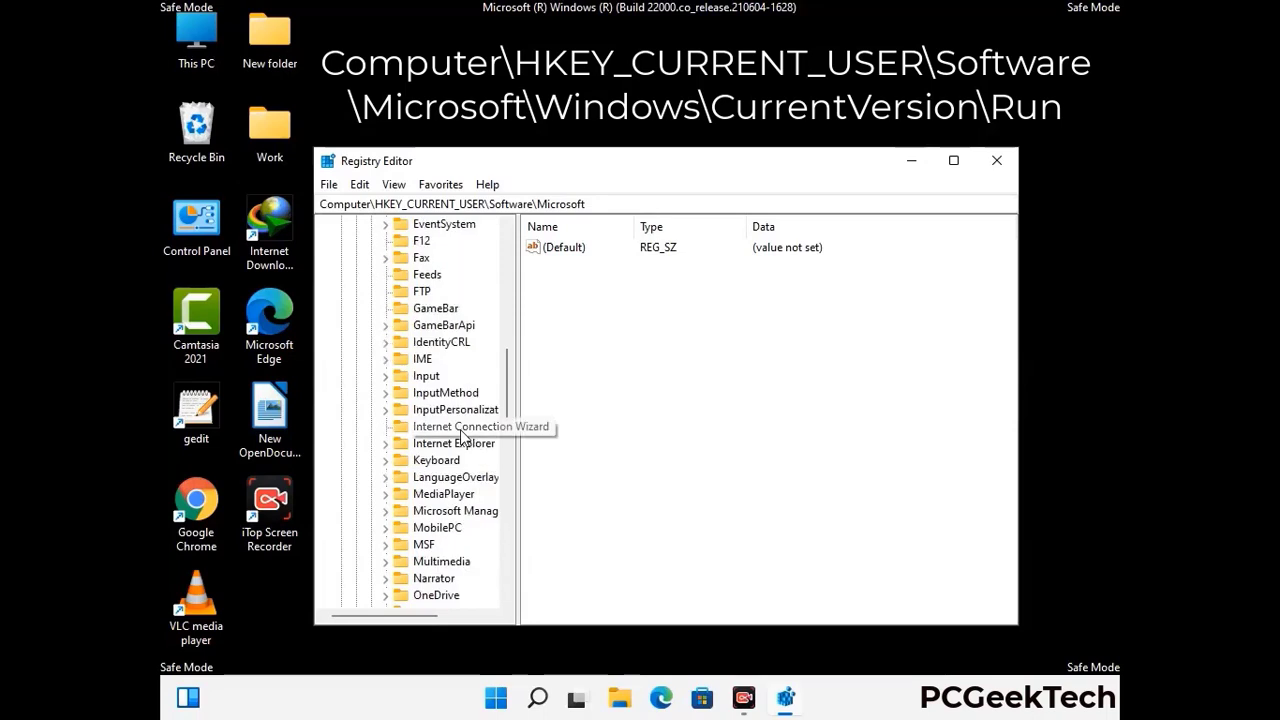
pyautogui.scroll(-2, 462, 436)
pyautogui.scroll(-7, 462, 436)
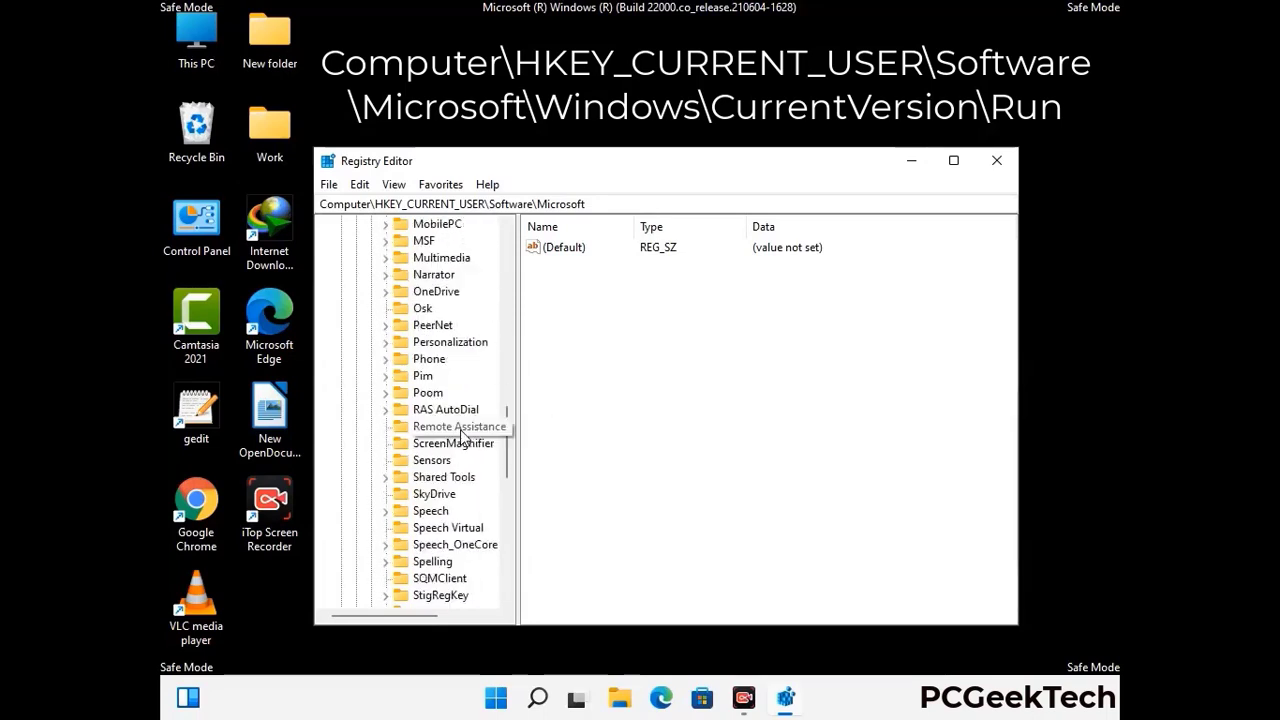
pyautogui.scroll(-2, 462, 436)
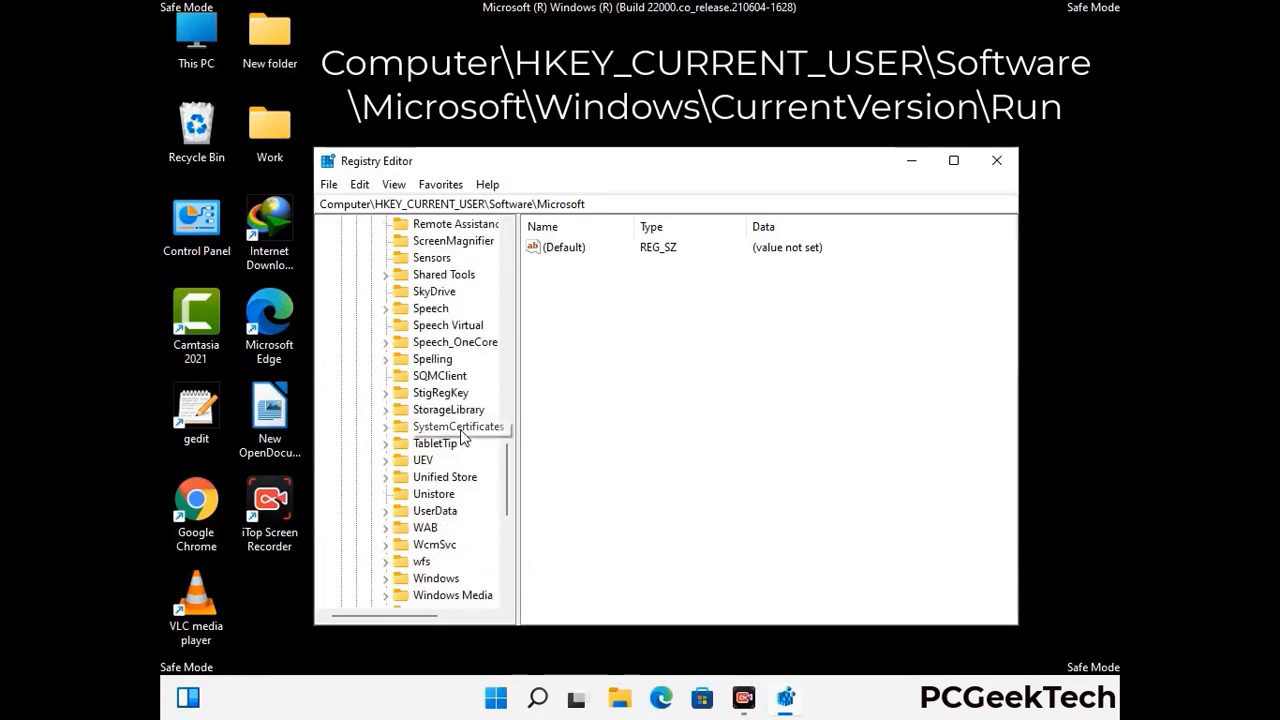
pyautogui.scroll(-1, 464, 440)
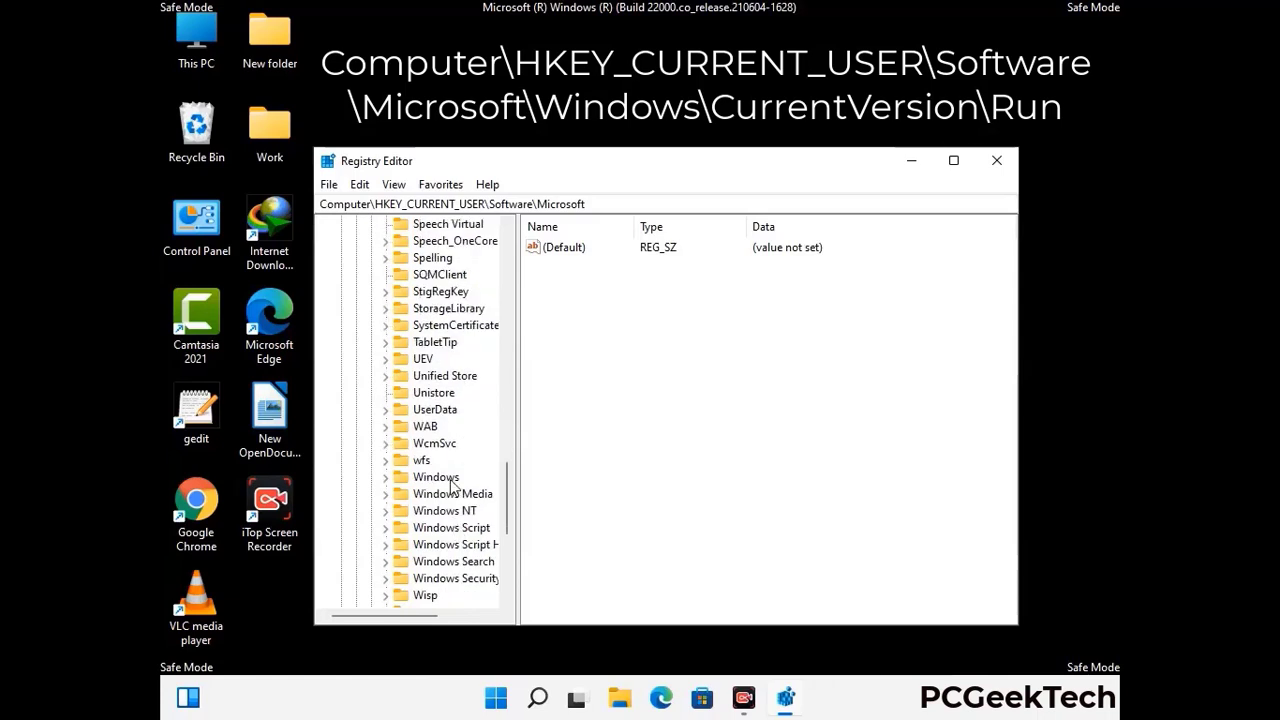
pyautogui.doubleClick(455, 477)
pyautogui.scroll(-1, 464, 477)
pyautogui.doubleClick(464, 462)
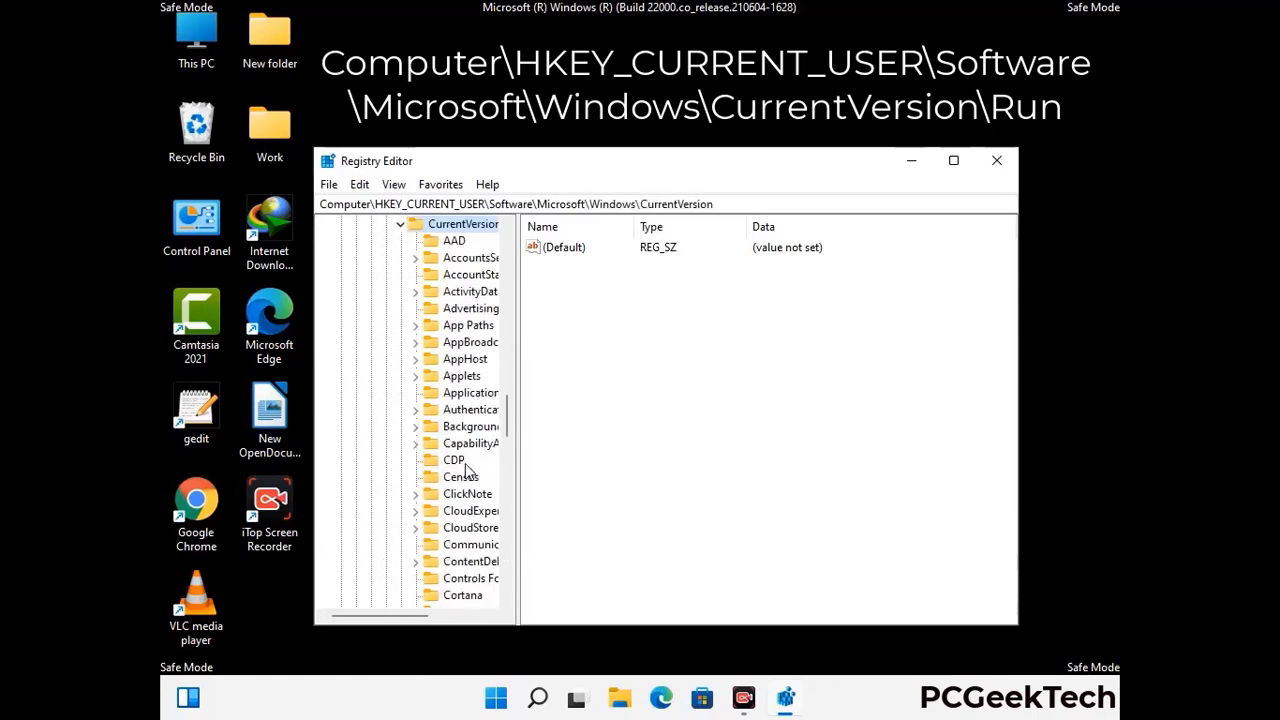
pyautogui.scroll(-5, 457, 437)
pyautogui.scroll(-3, 457, 437)
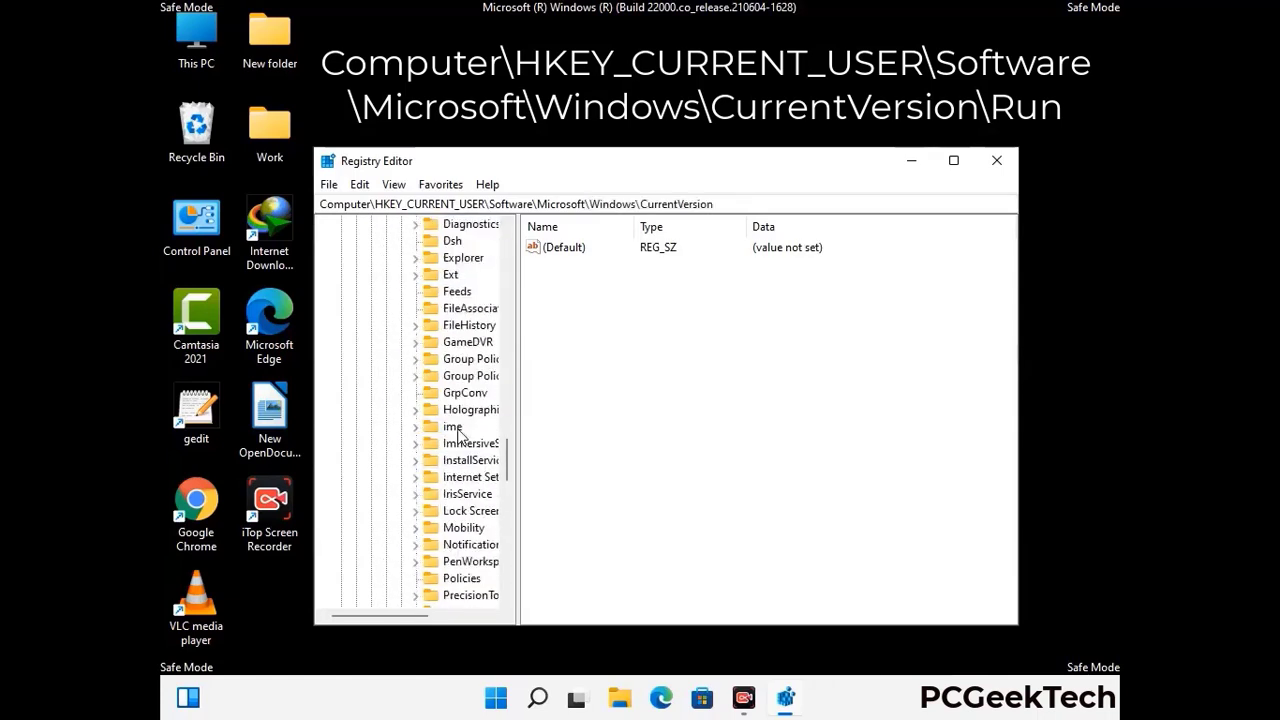
pyautogui.scroll(-4, 457, 437)
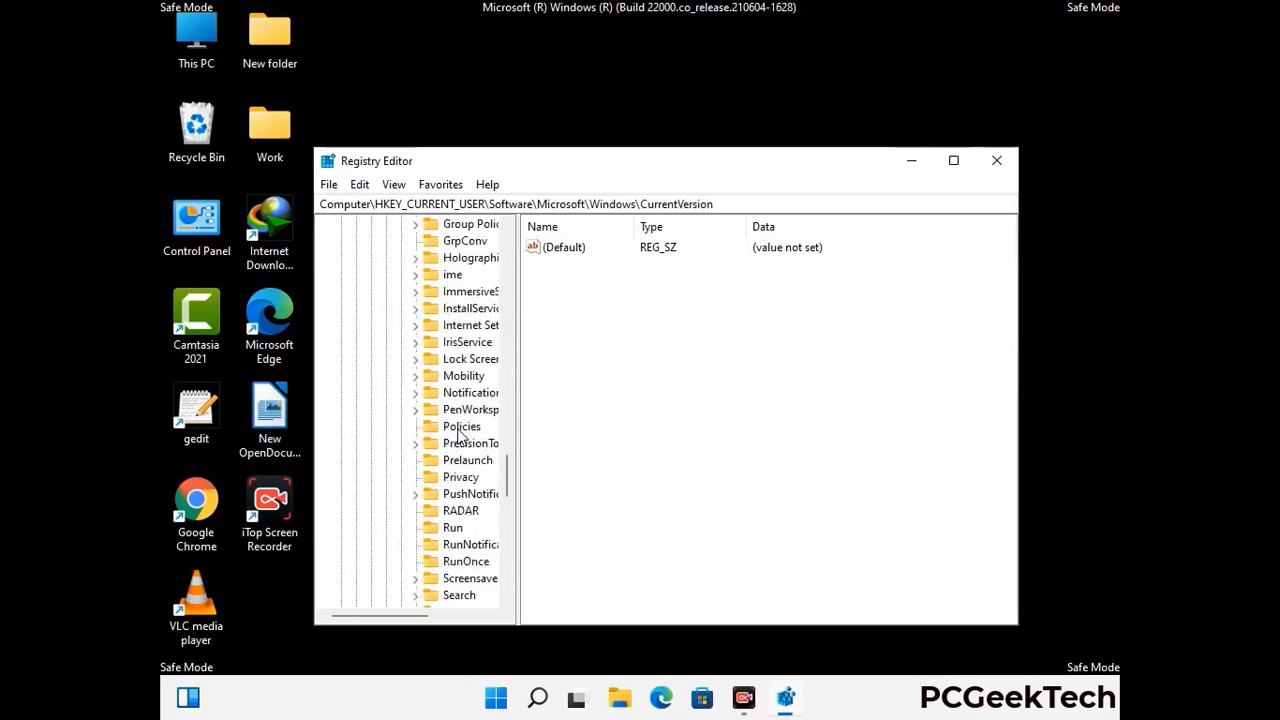
# Step: Delete the ScreenRec value from the HKCU Run key, keeping IDMan, MicrosoftEdgeAutoLaunch and OneDrive
pyautogui.click(453, 477)
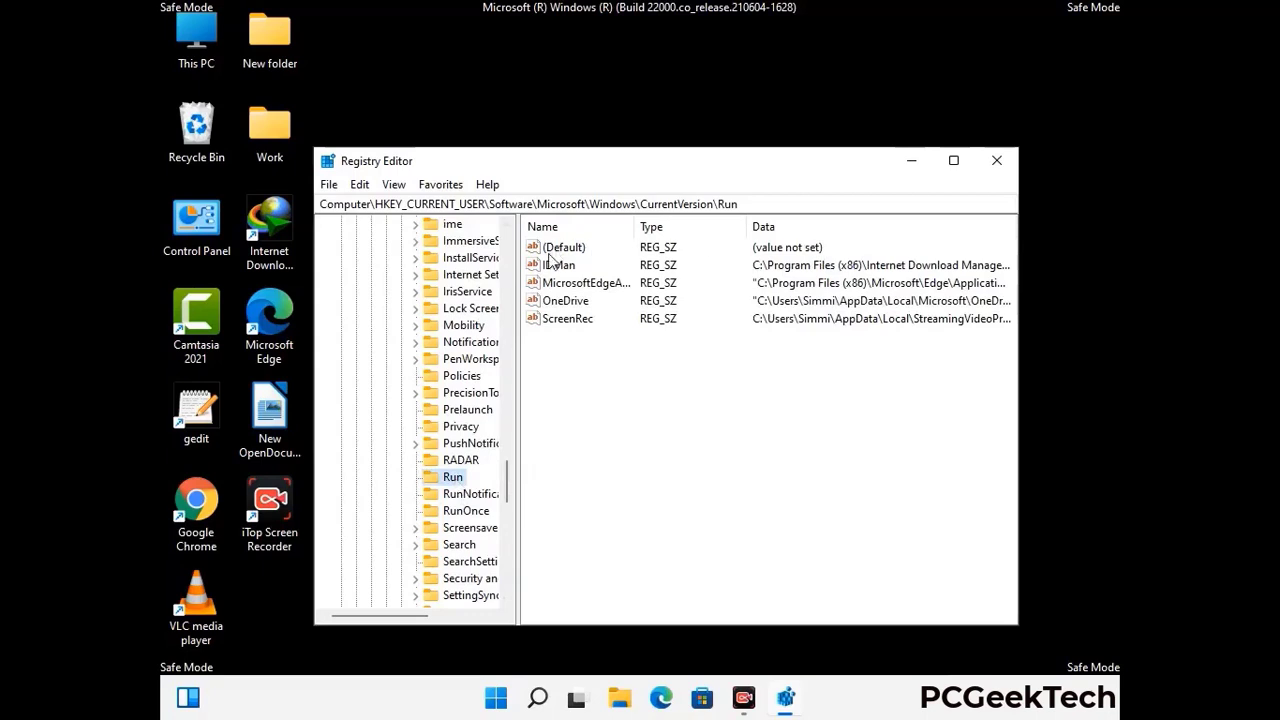
pyautogui.click(566, 322)
pyautogui.click(647, 322)
pyautogui.click(578, 324)
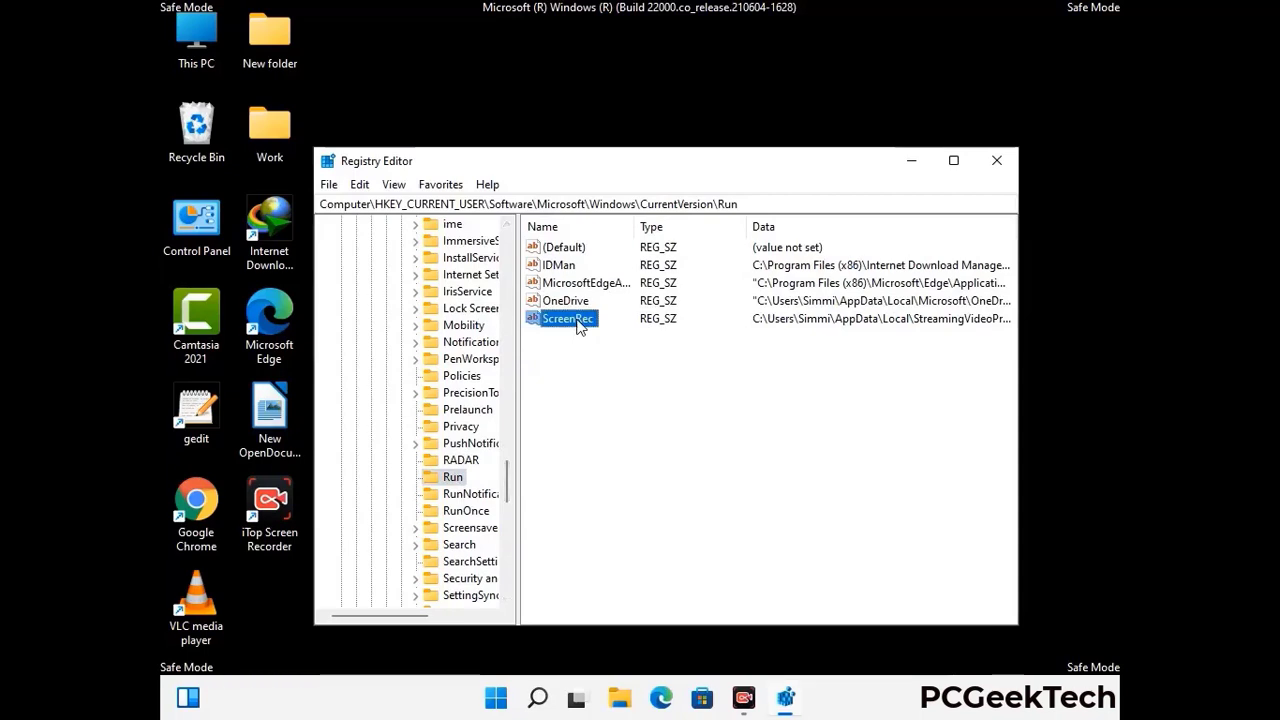
pyautogui.rightClick(580, 324)
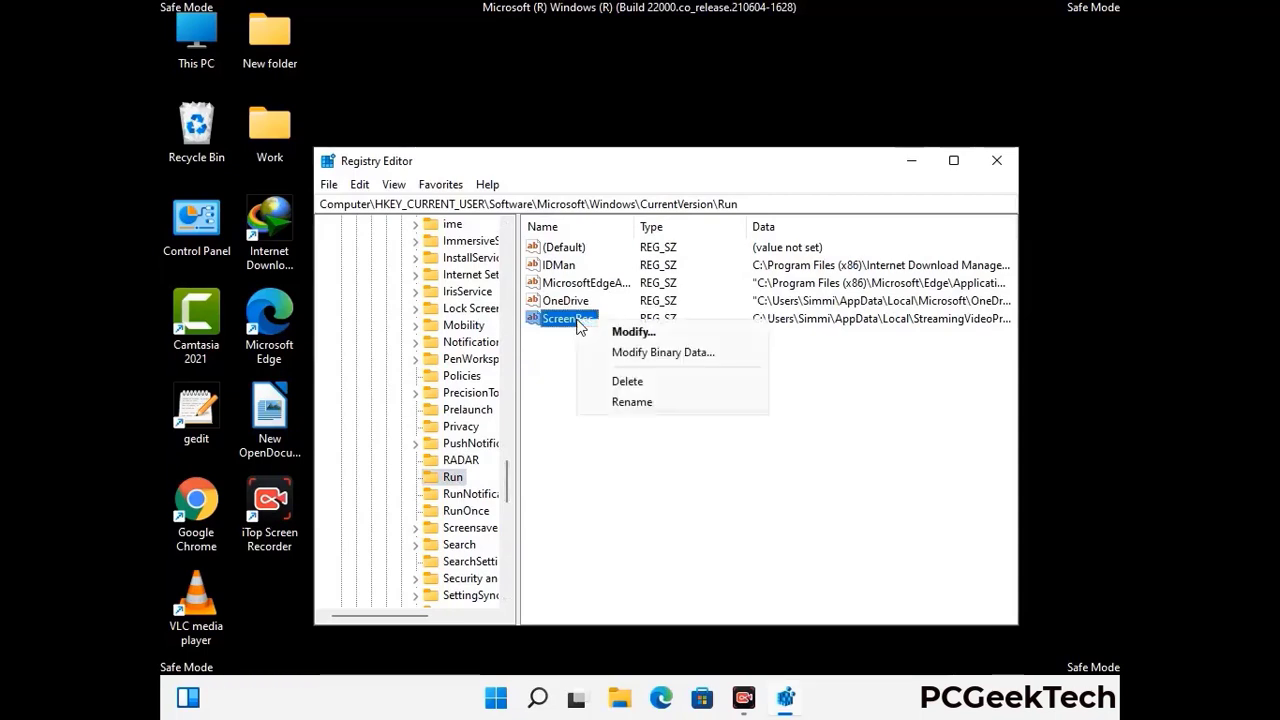
pyautogui.click(612, 378)
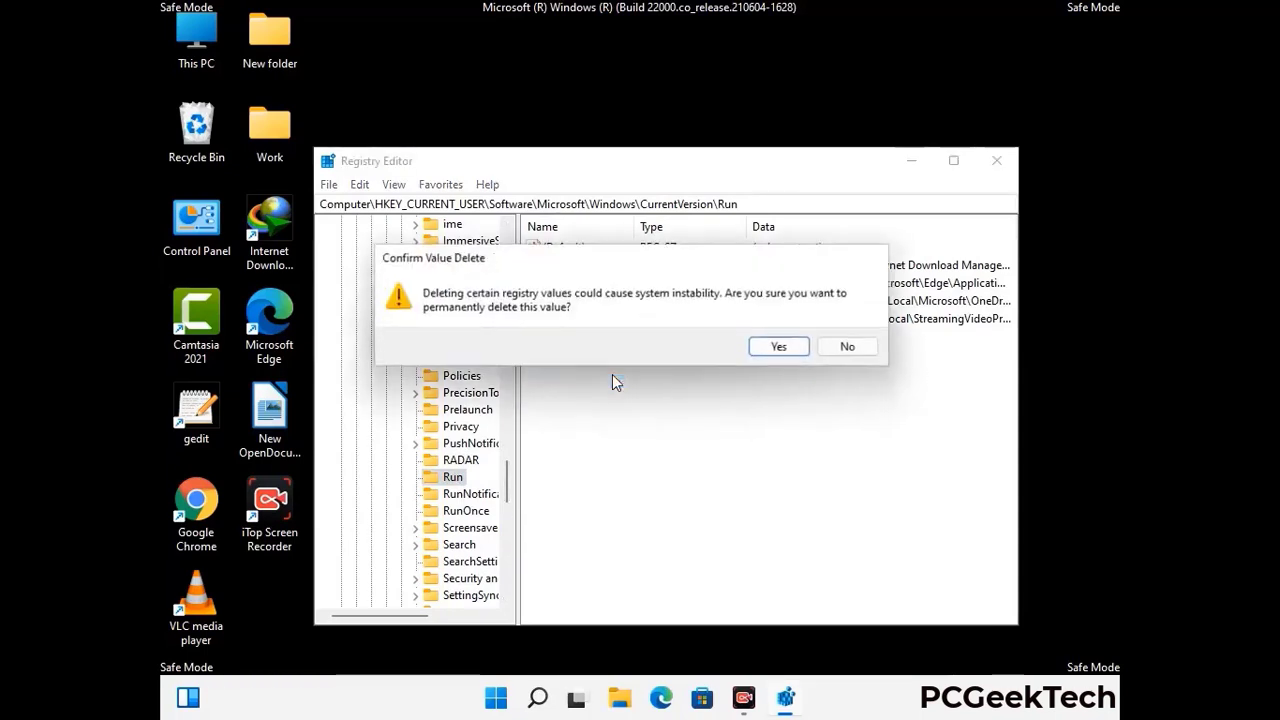
pyautogui.click(782, 348)
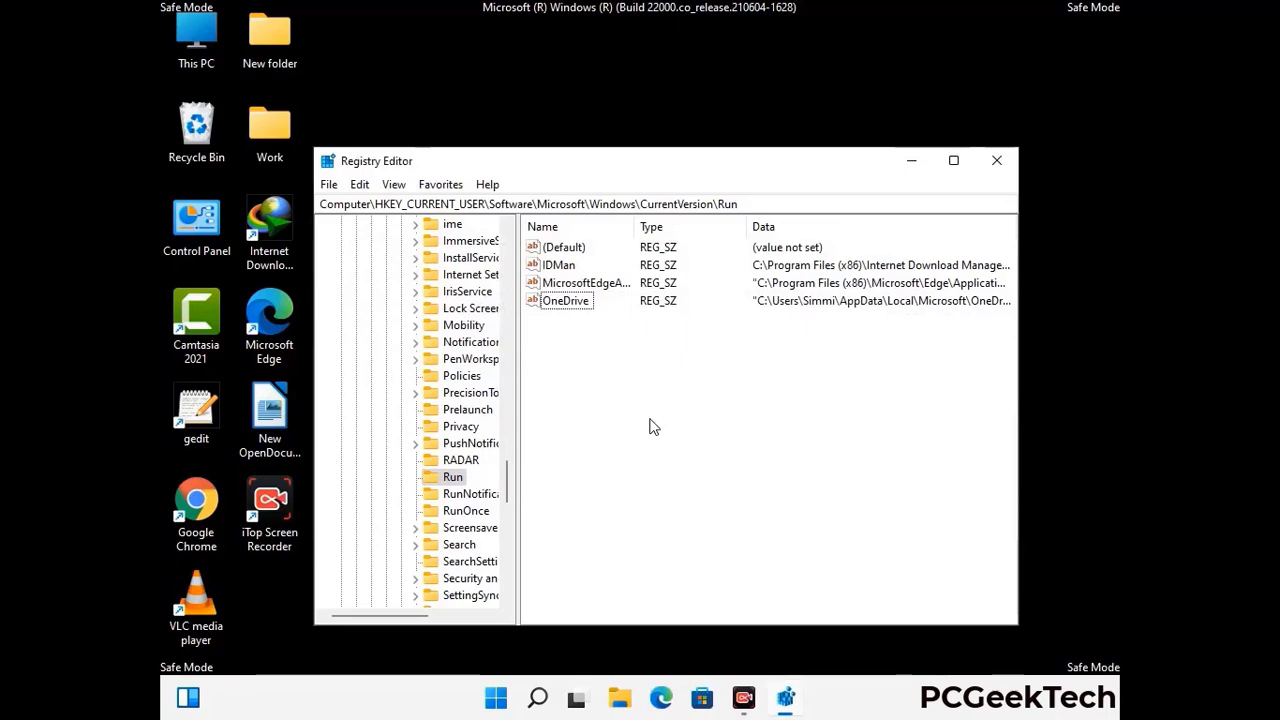
# Step: Search the registry for 'Virus Nam', cancel the search, and close Registry Editor
pyautogui.hotkey('ctrl', 'f')
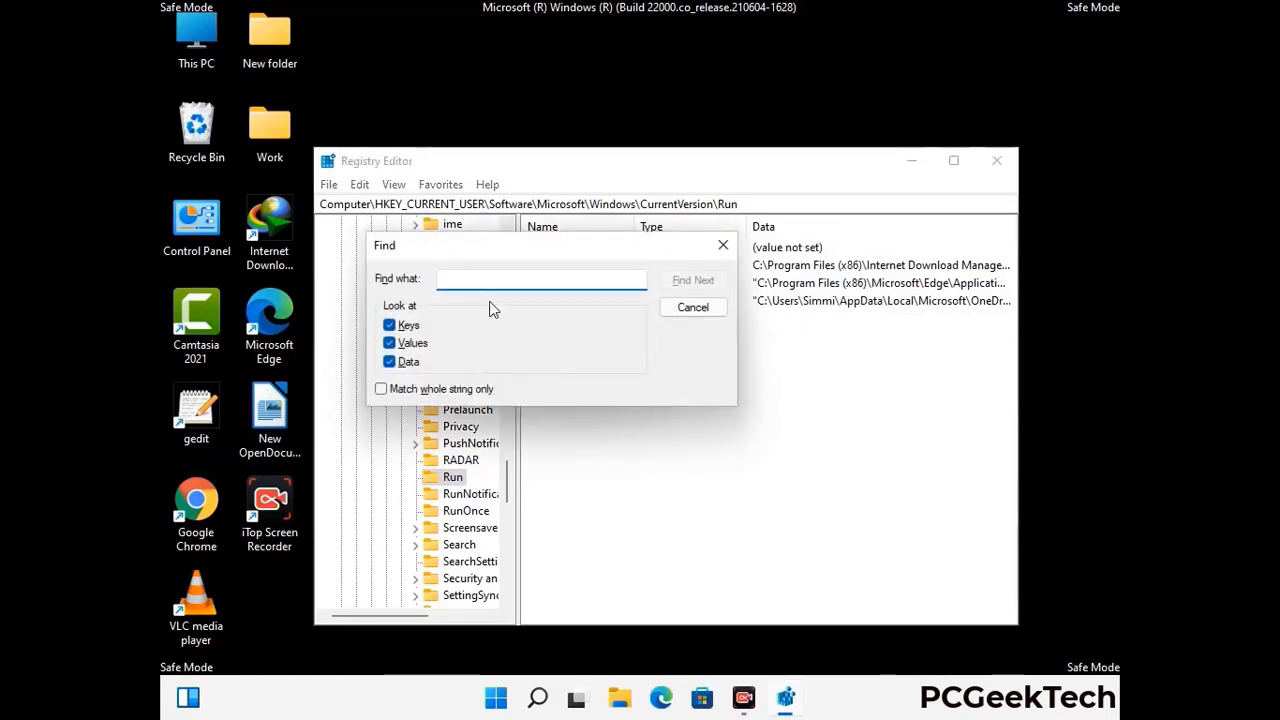
pyautogui.write('Virus Name')
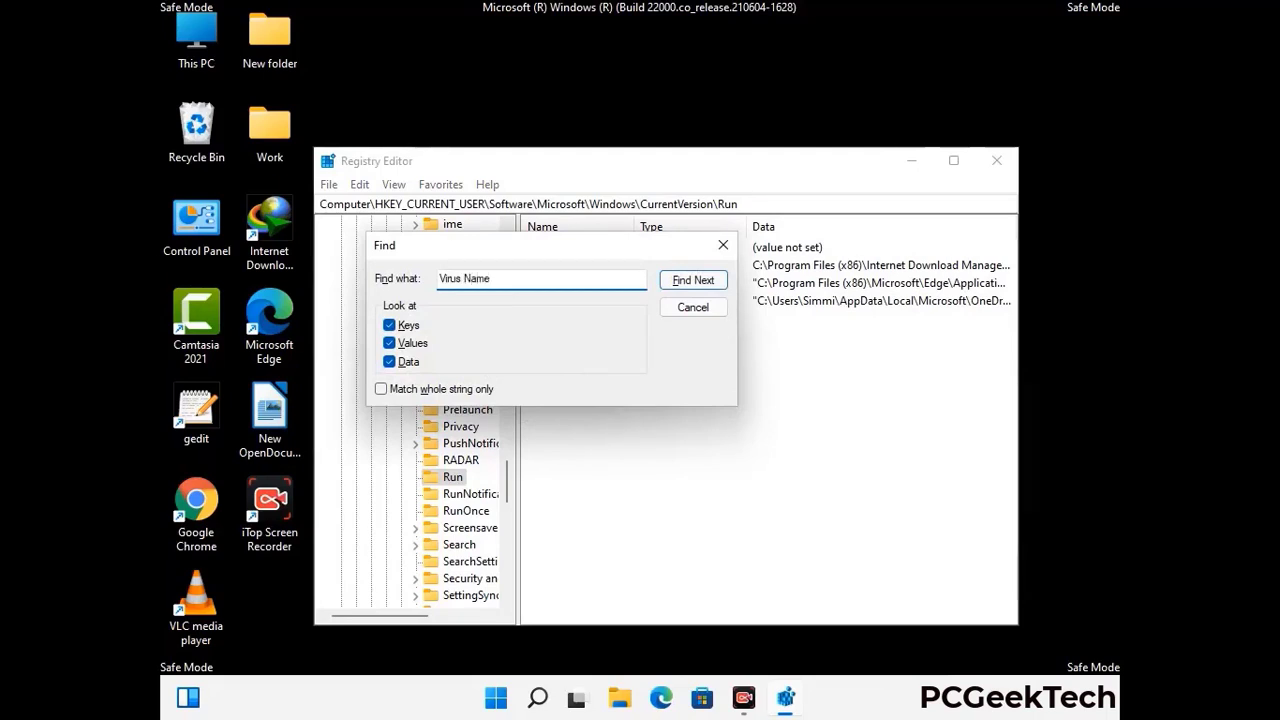
pyautogui.click(677, 283)
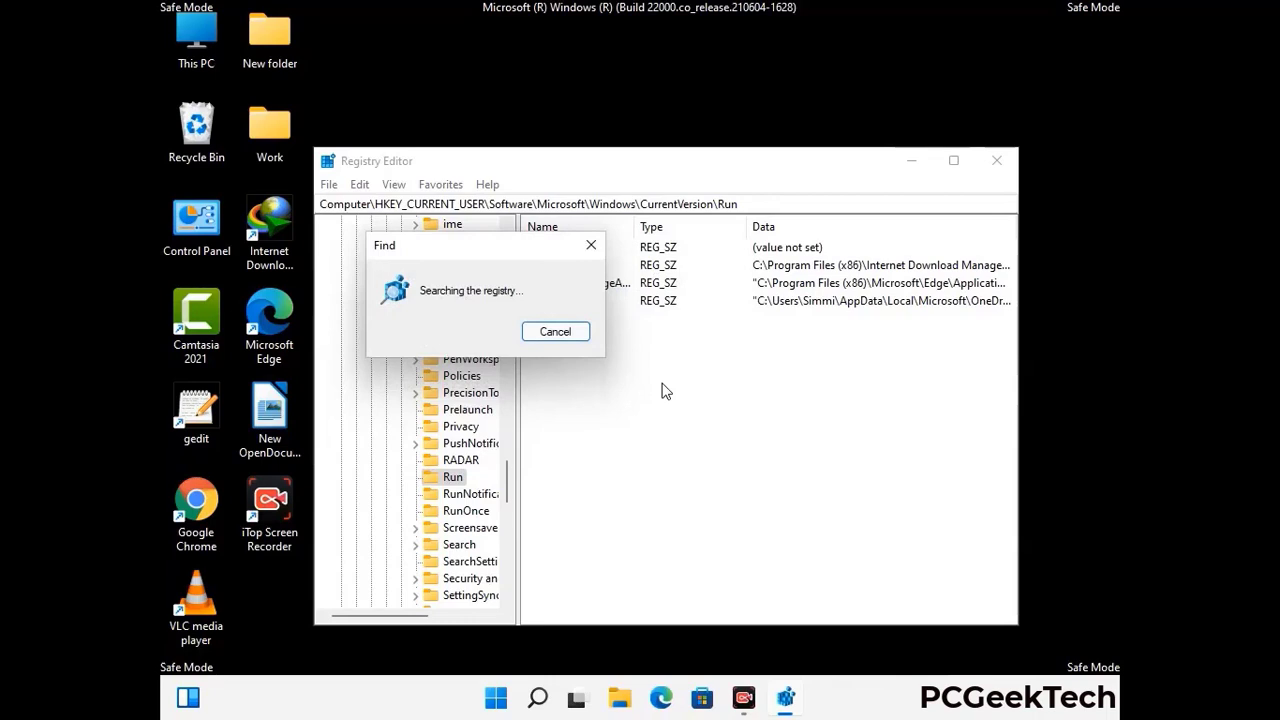
pyautogui.click(598, 249)
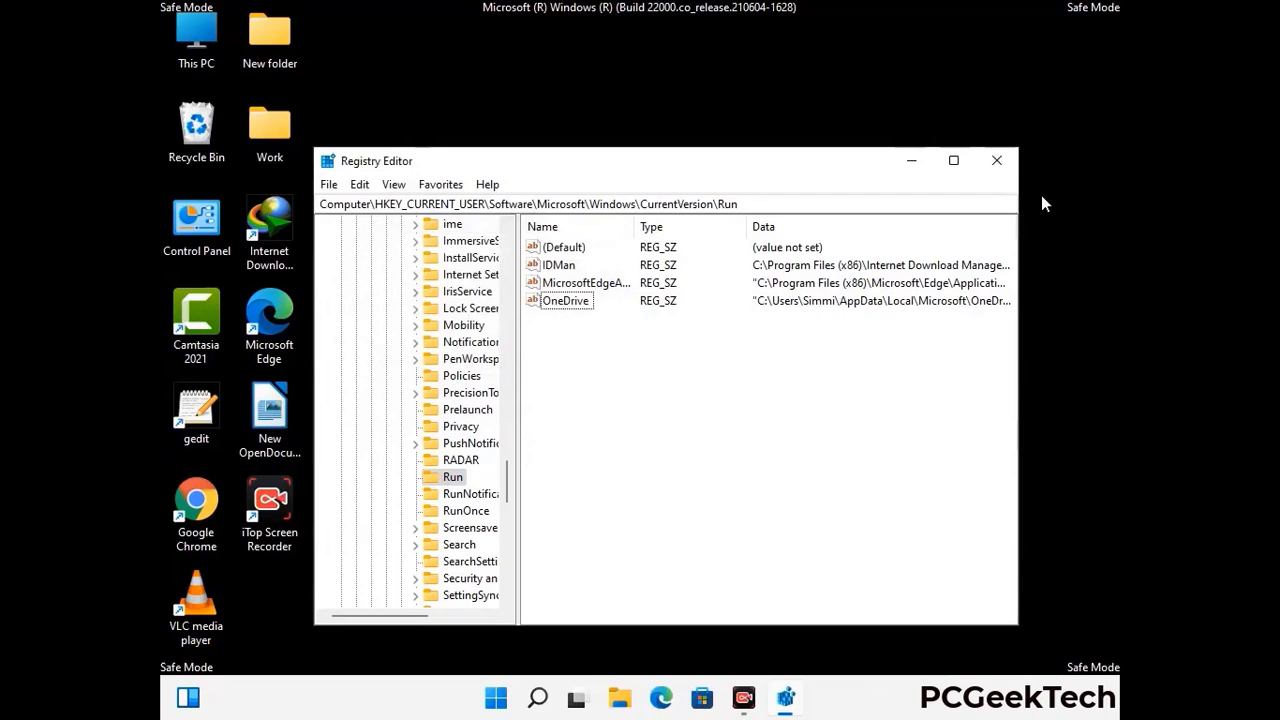
pyautogui.click(997, 161)
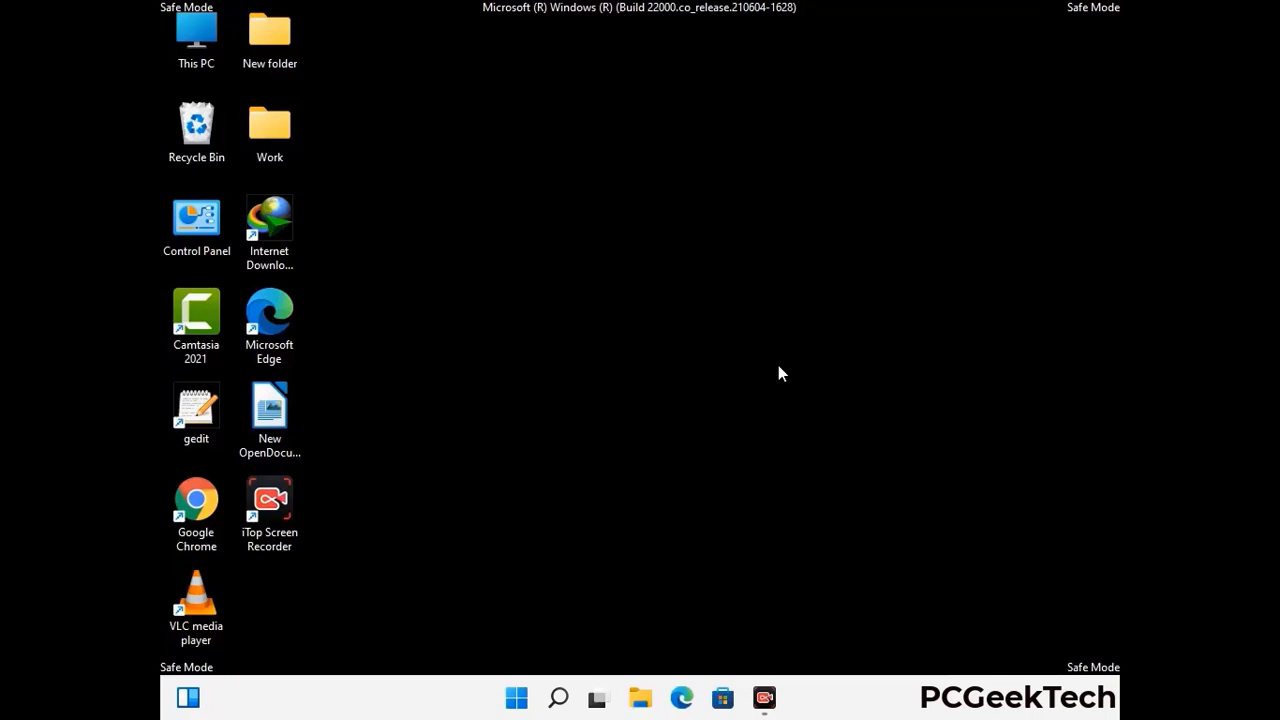
# Step: Run msconfig and clear the Safe boot option on the Boot tab
pyautogui.press('super+r')
pyautogui.moveTo(372, 465); pyautogui.dragTo(657, 200)
pyautogui.write('ms')
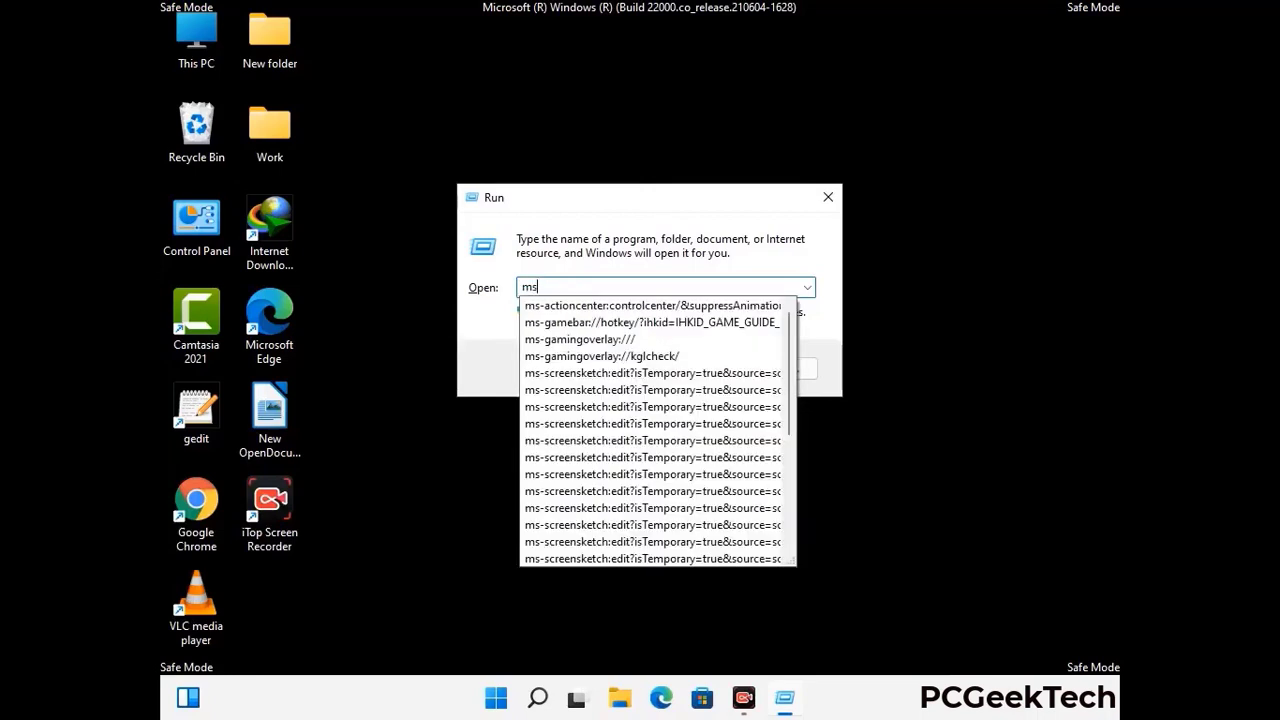
pyautogui.write('config')
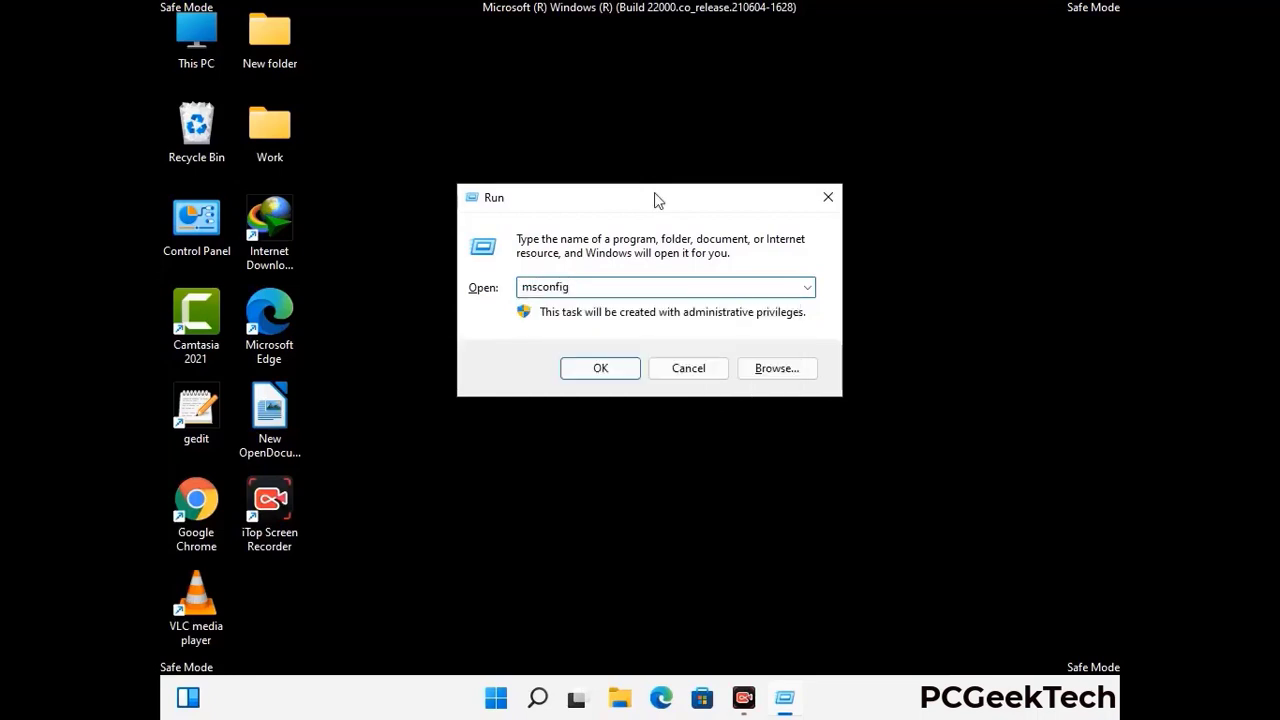
pyautogui.click(592, 368)
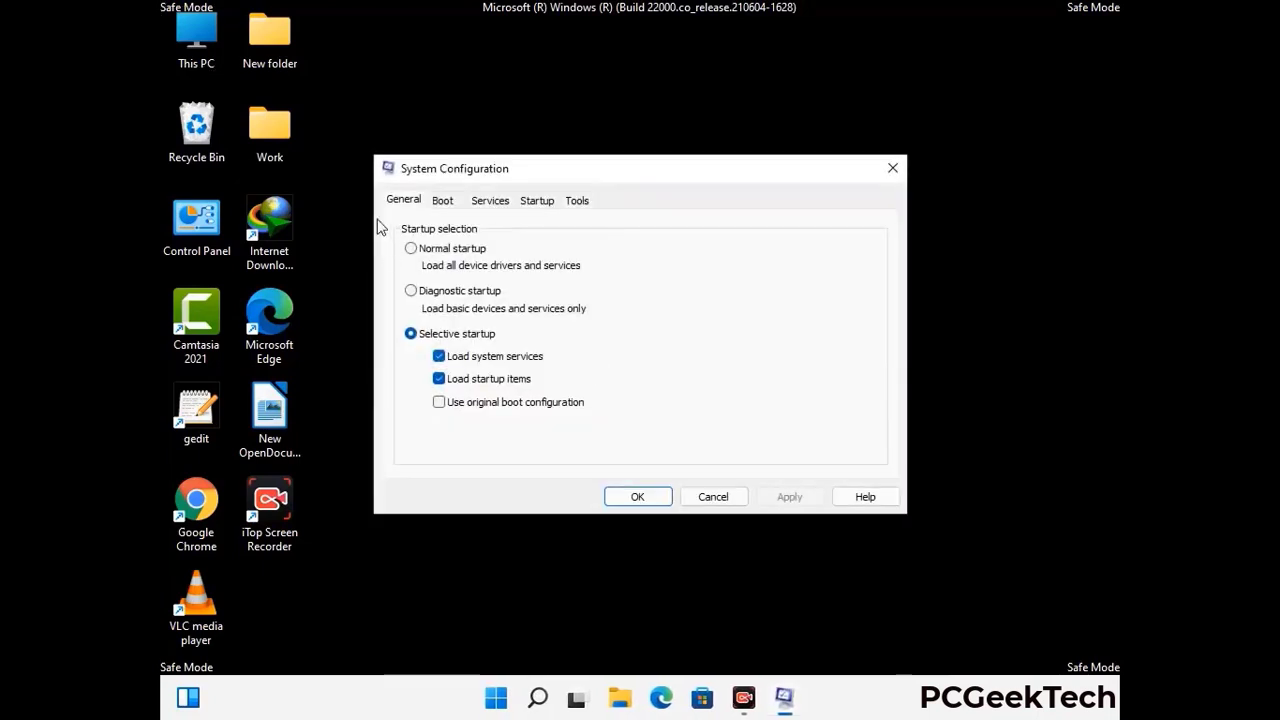
pyautogui.click(441, 202)
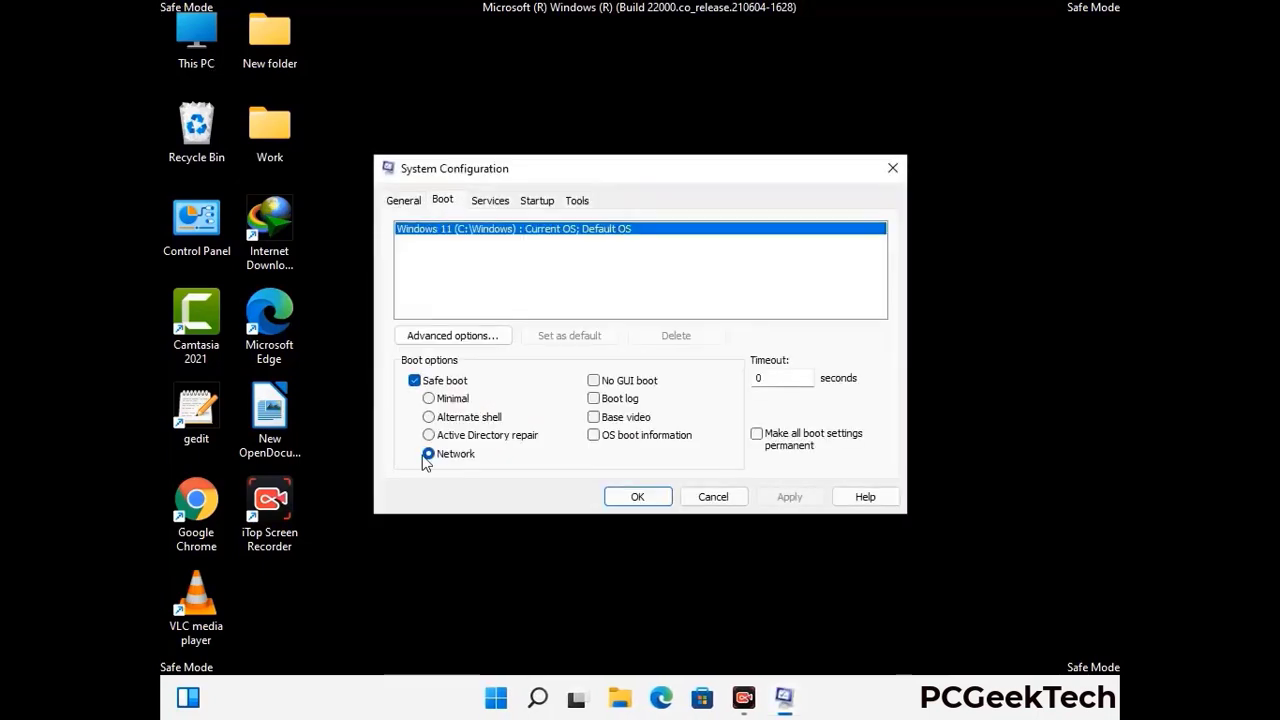
pyautogui.click(414, 381)
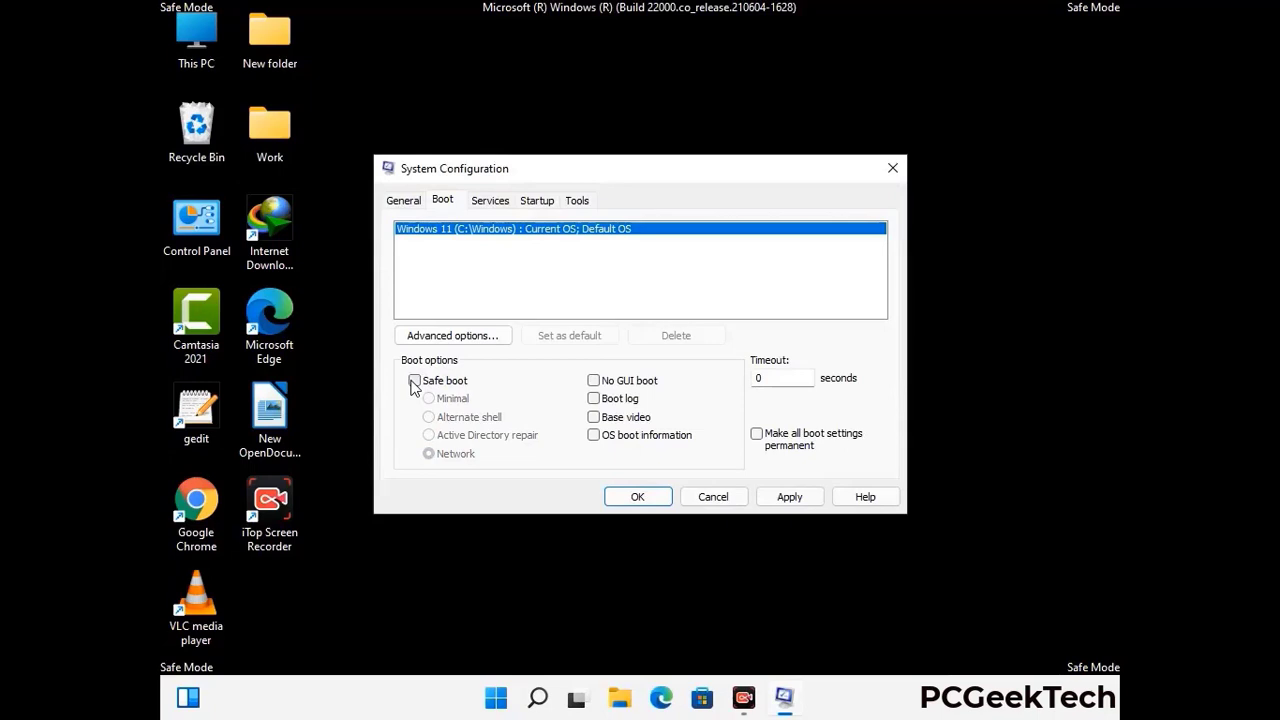